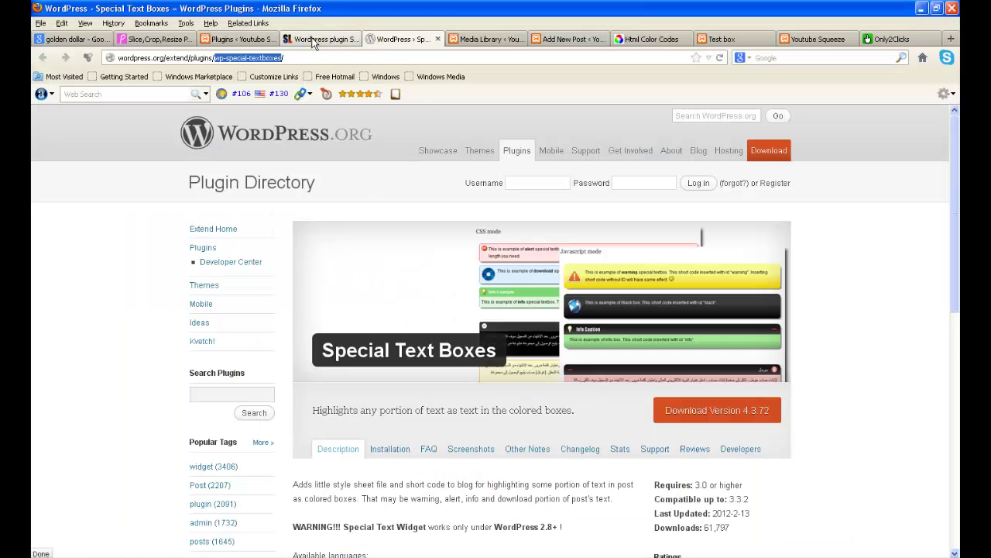
Step: Look over the SimpleLib plugin page and glance at the WordPress.org plugin page
left_click(314, 43)
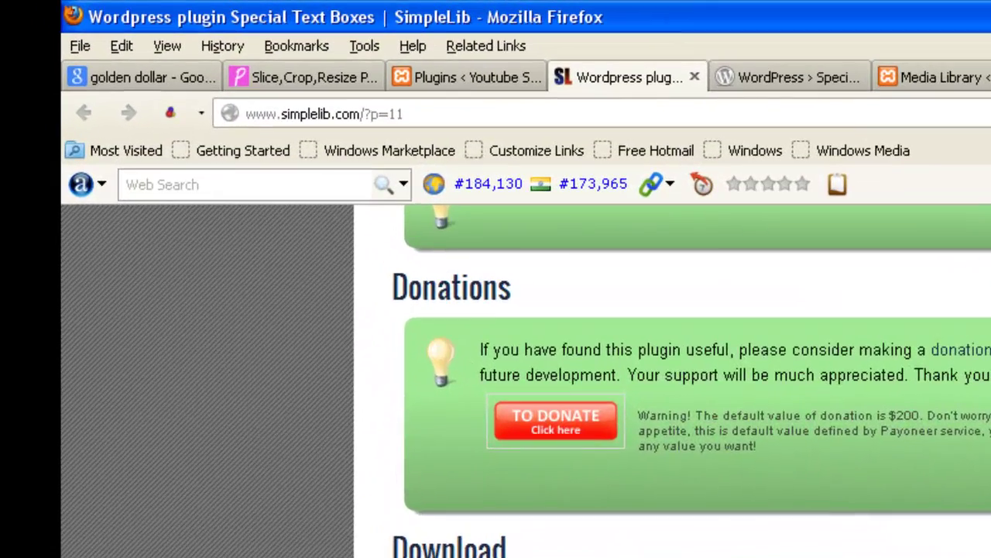
scroll(673, 372, "down", 15)
scroll(674, 371, "up", 10)
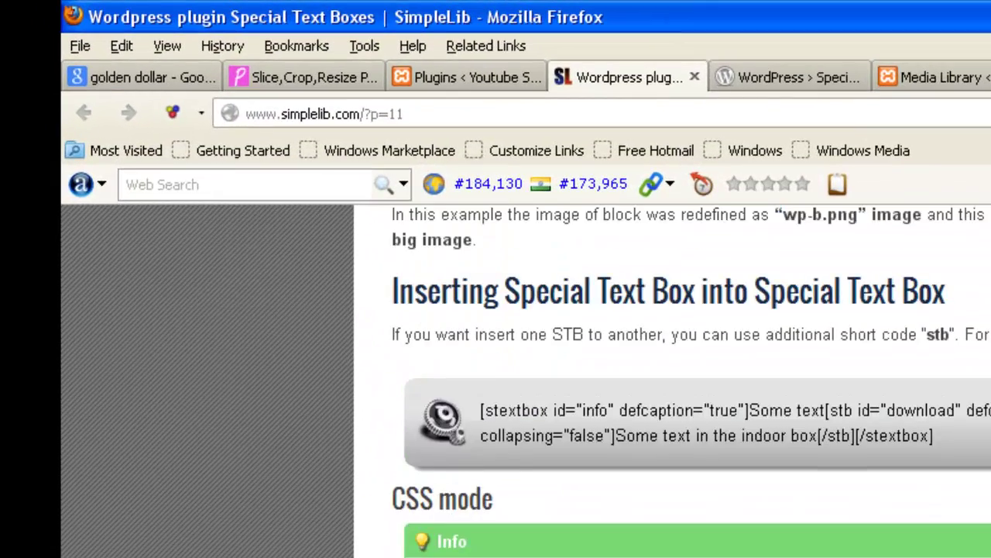
scroll(674, 371, "up", 5)
left_click(797, 77)
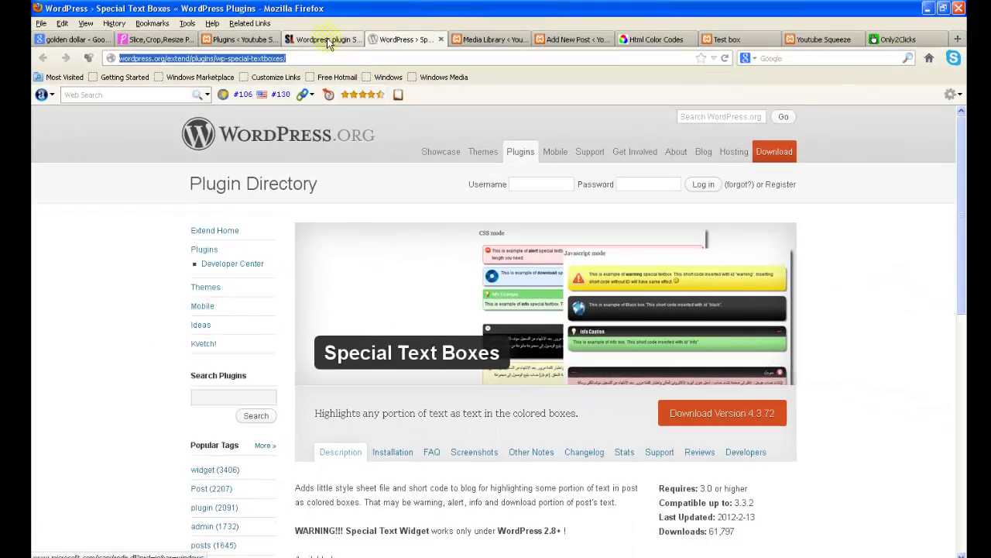
left_click(325, 40)
Step: Open the Special Text Boxes directory entry, showing Download Version 4.3.72
scroll(371, 364, "down", 10)
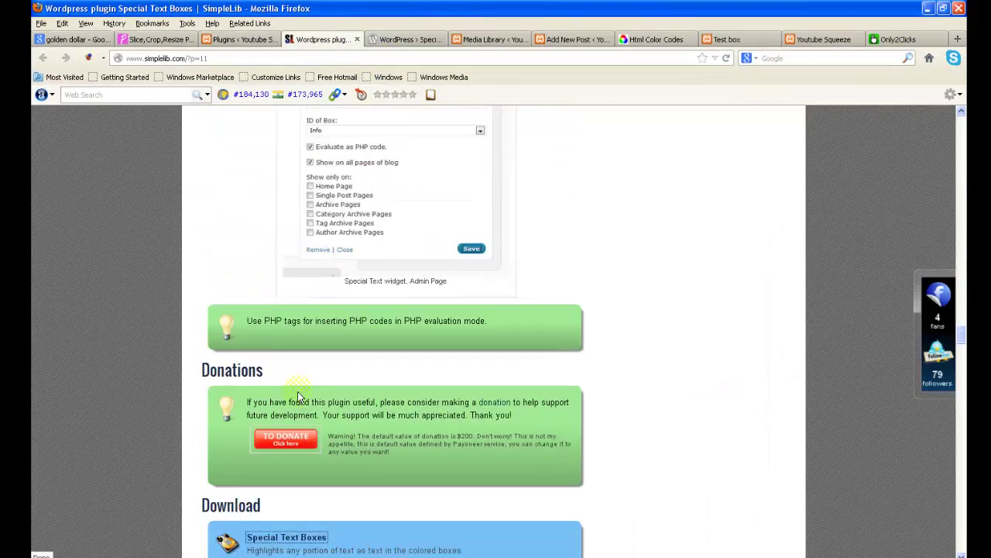
scroll(297, 391, "down", 5)
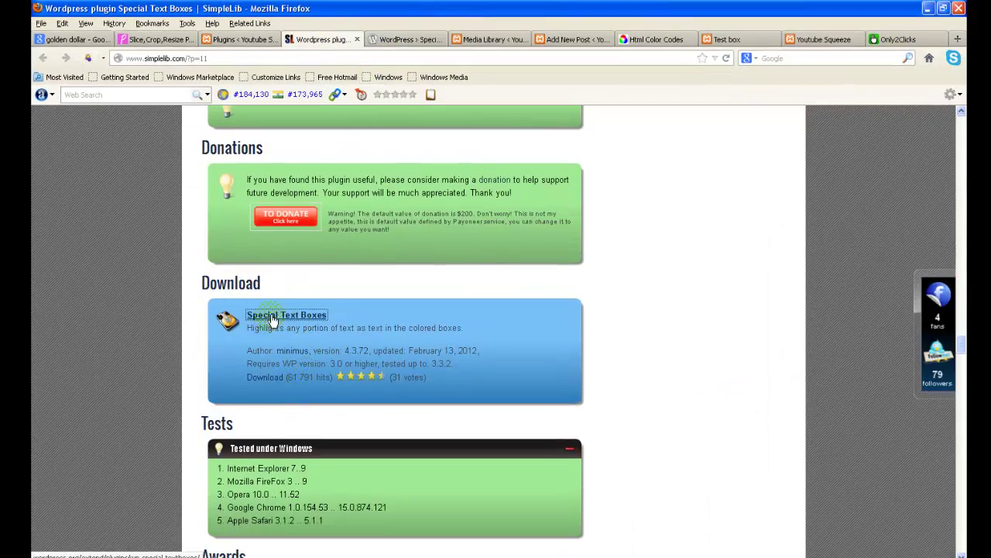
left_click(288, 313)
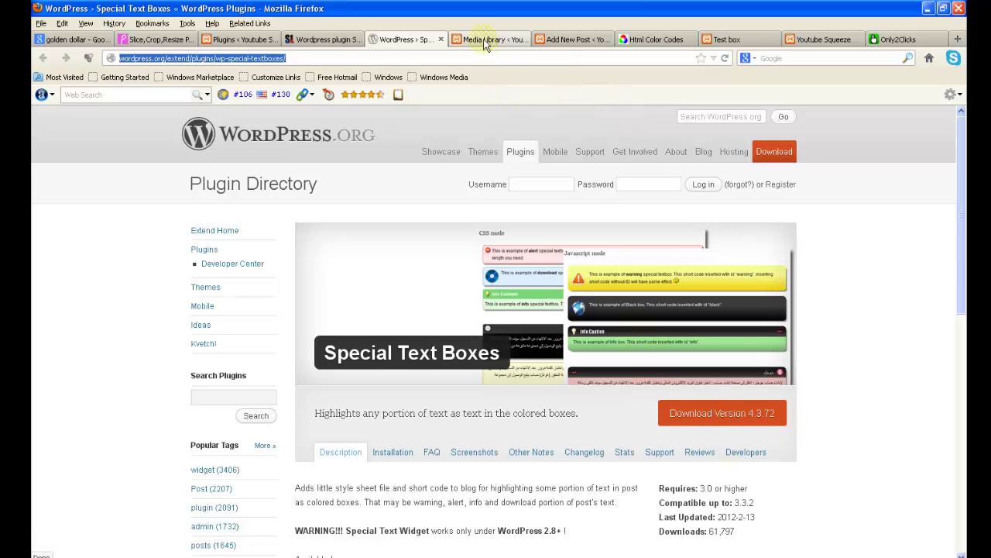
scroll(747, 395, "down", 2)
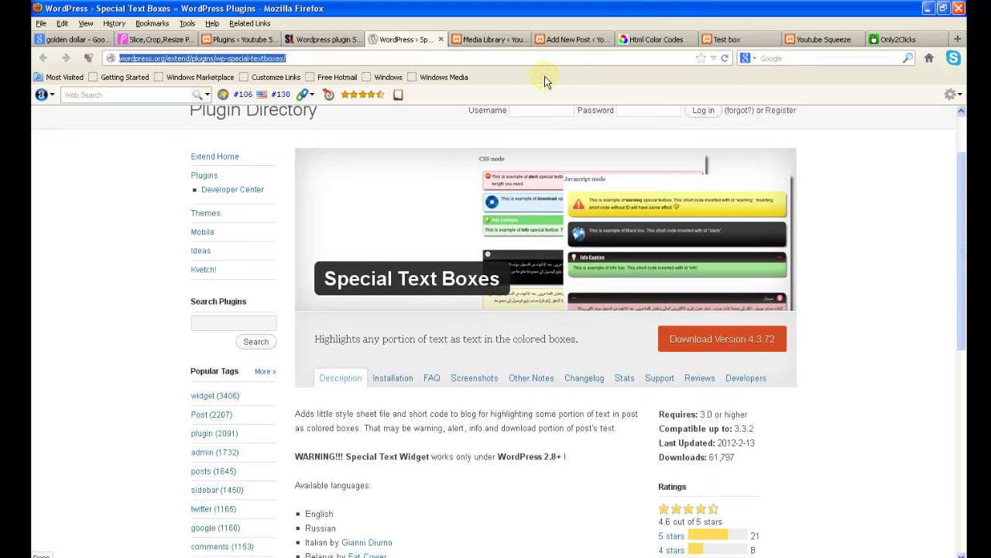
Step: Review the Special Text Boxes settings (Mixed Mode, 10 px margins), then return to SimpleLib
left_click(475, 39)
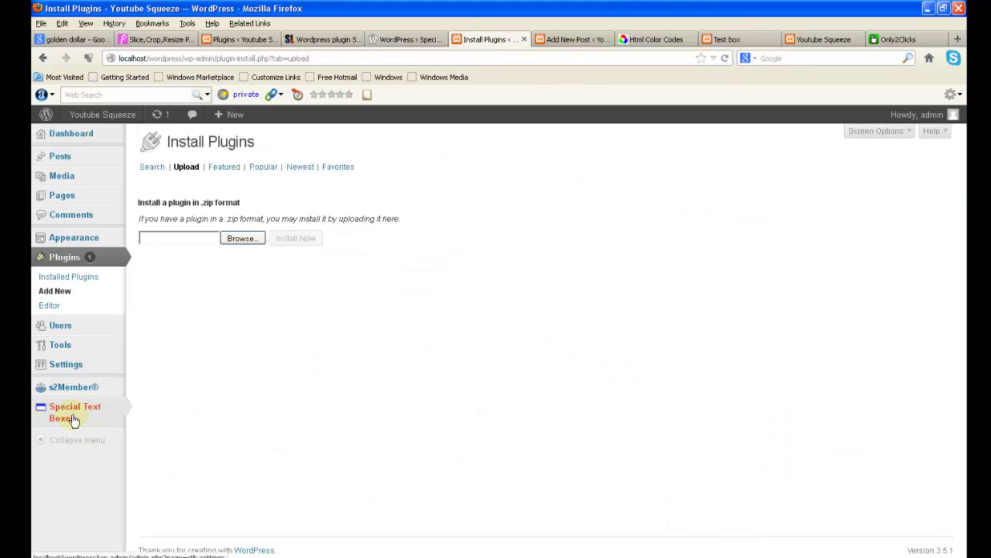
mouse_move(65, 418)
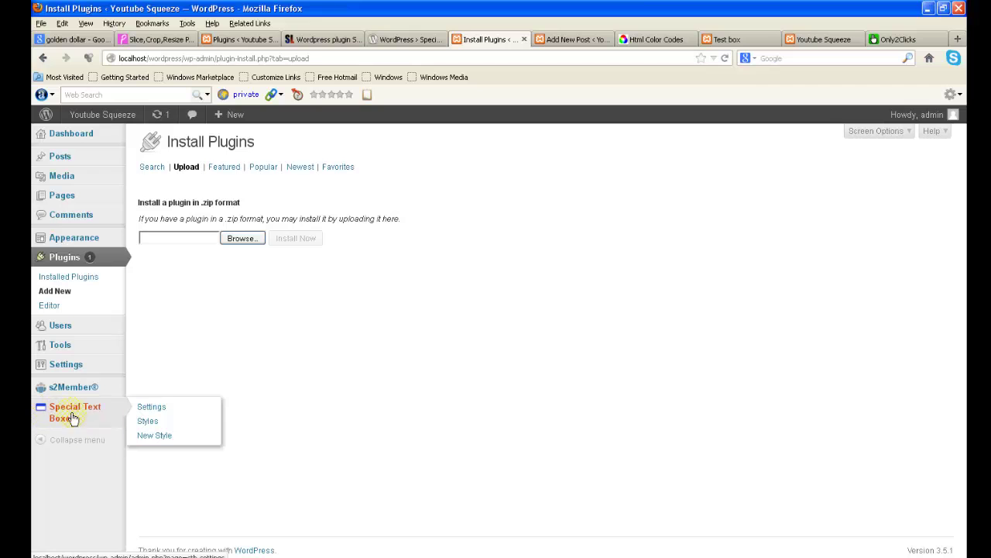
left_click(68, 419)
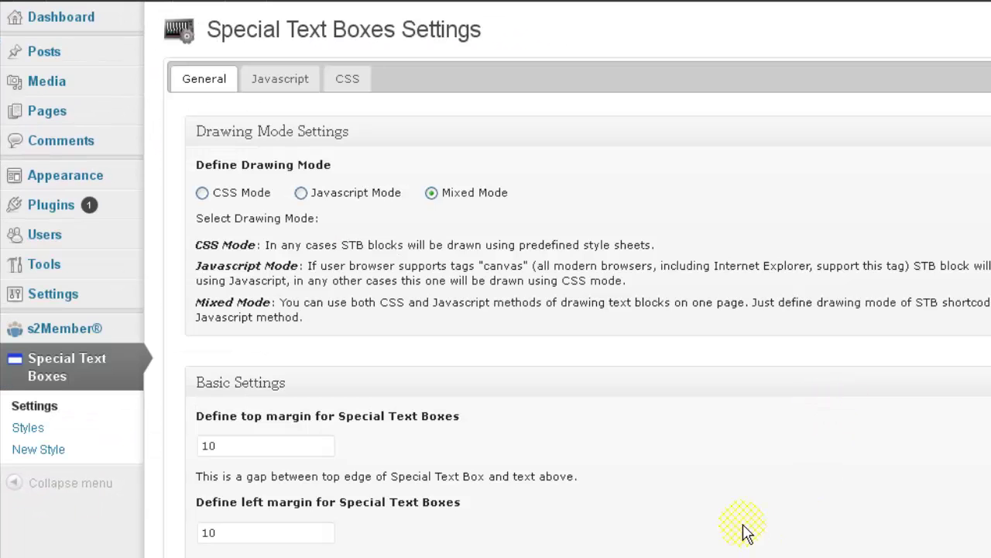
scroll(743, 529, "down", 3)
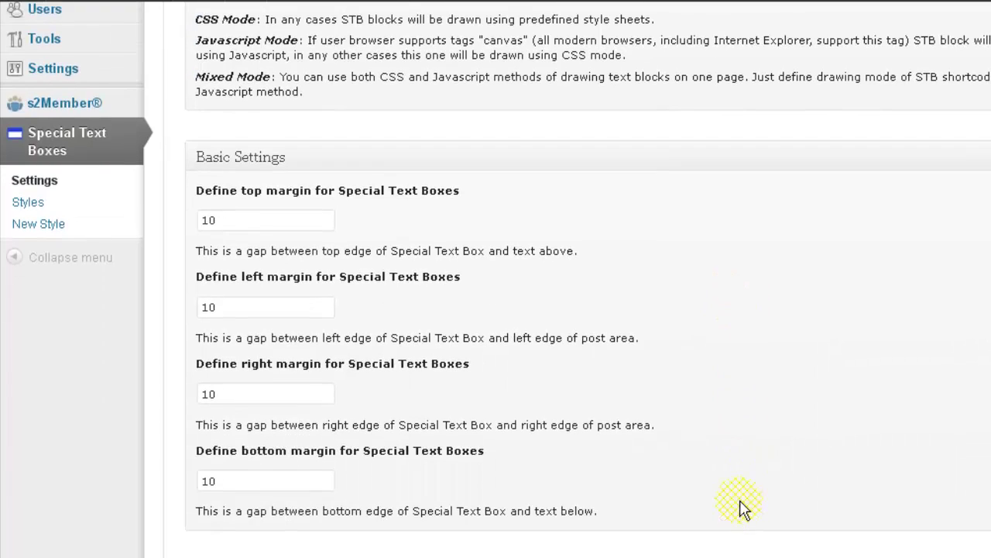
scroll(736, 502, "down", 7)
scroll(537, 504, "up", 2)
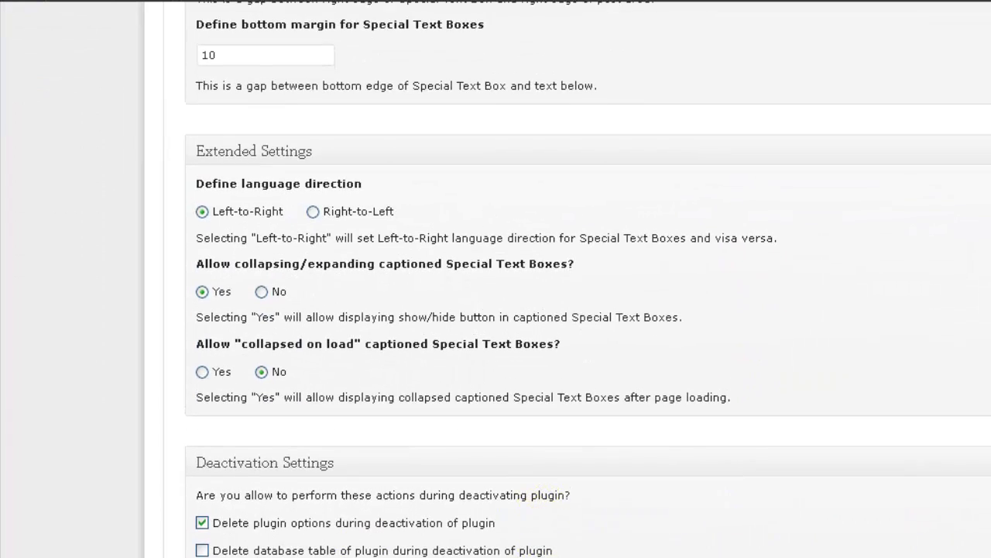
scroll(196, 263, "up", 10)
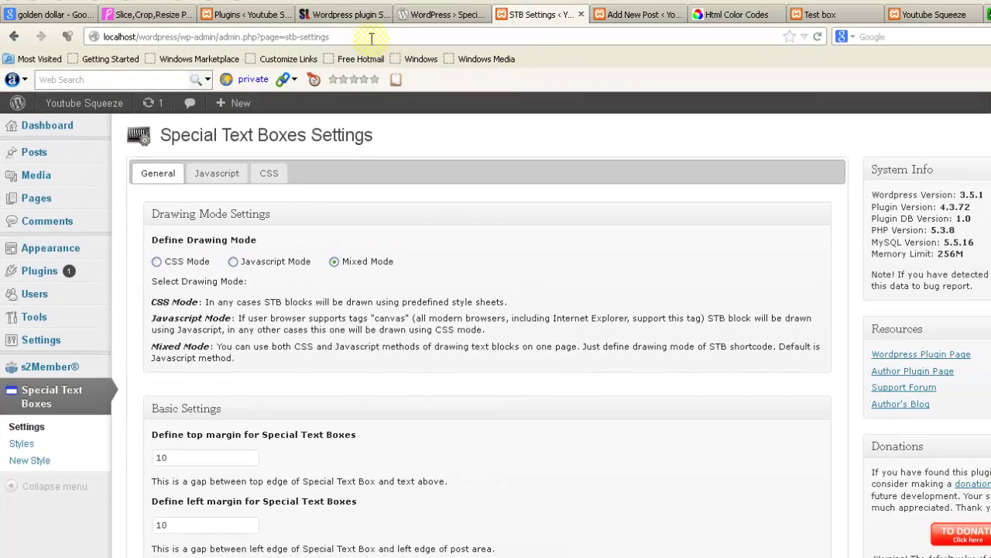
left_click(329, 14)
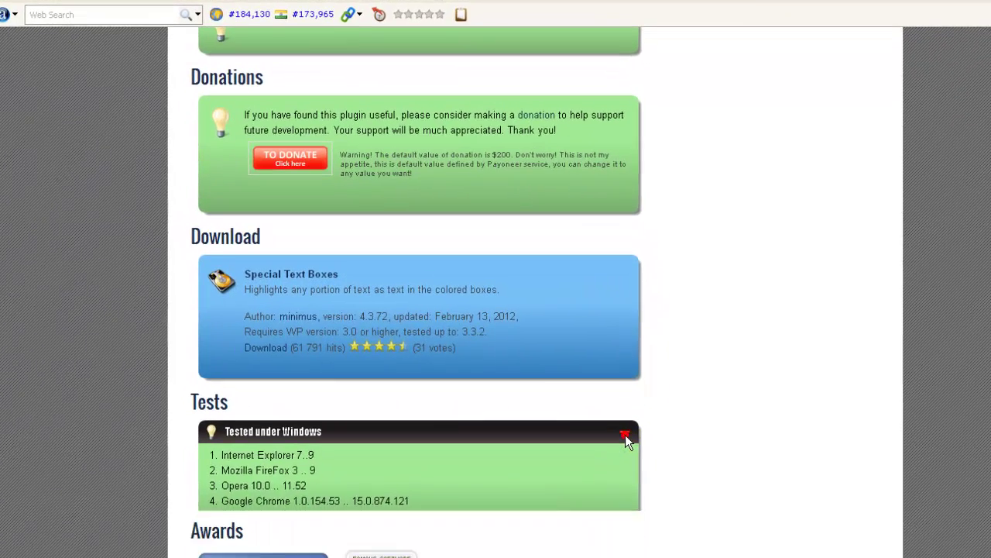
Step: Collapse and re-expand the Tested under Windows box, then bring up the Word tutorial notes
left_click(630, 469)
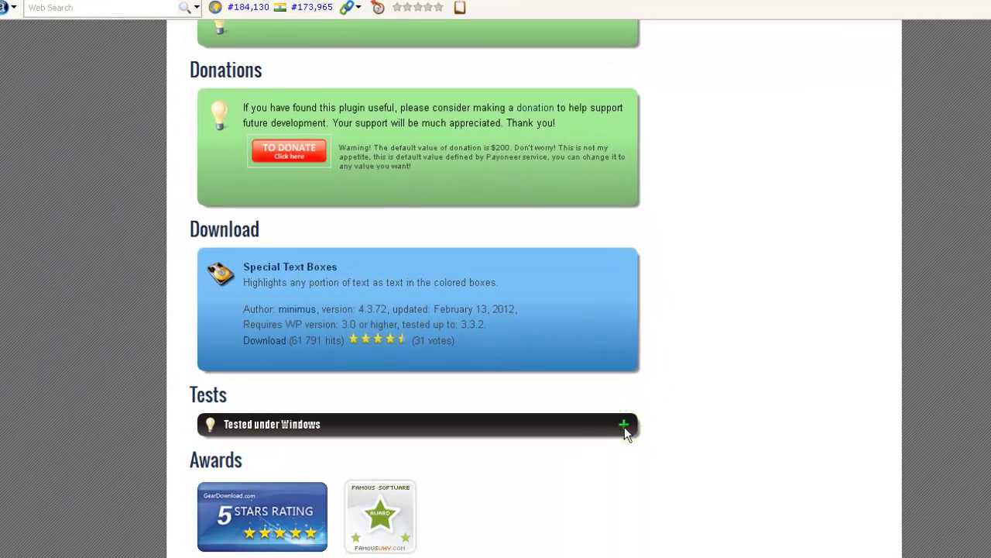
left_click(624, 425)
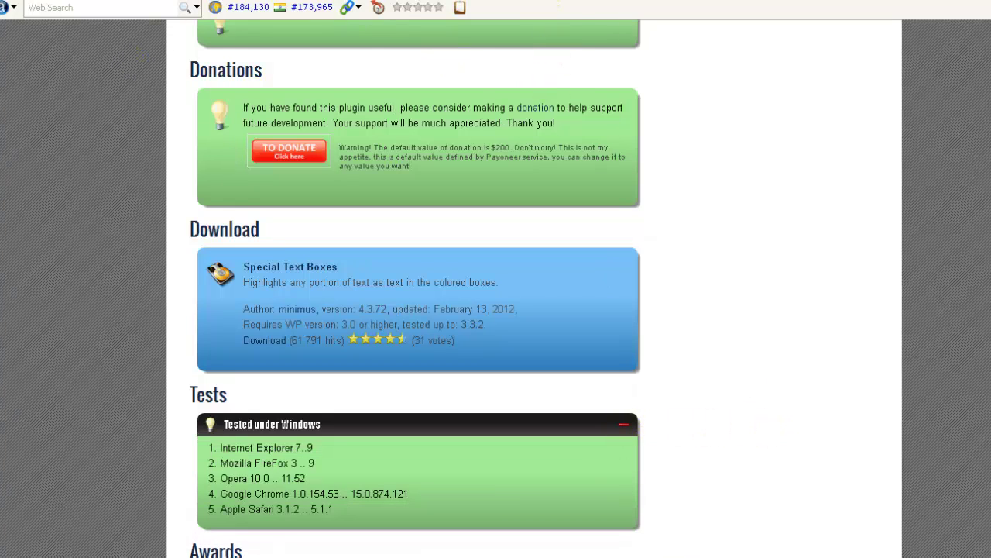
left_click(431, 553)
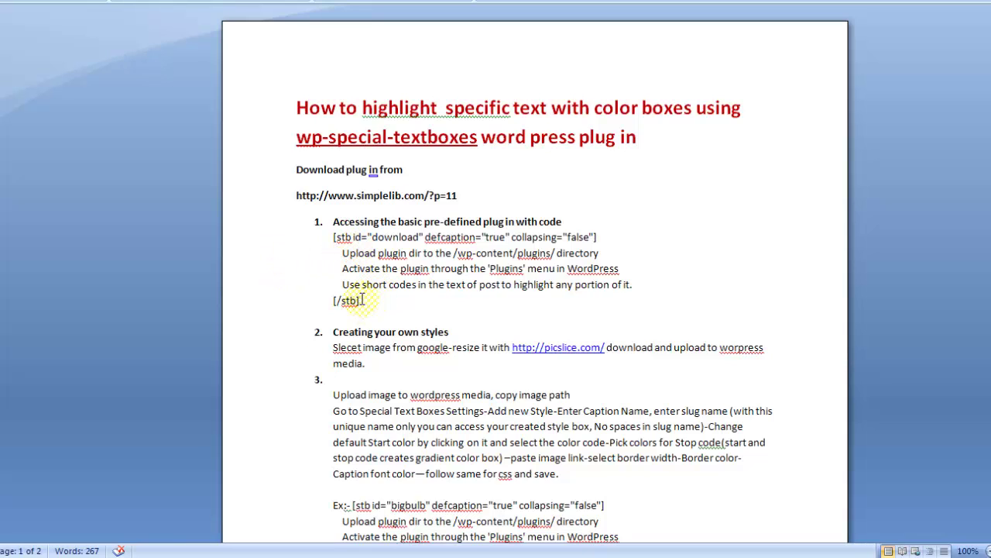
Step: Copy the [stb id="download"] … [/stb] example from Word and return to STB Settings
left_click_drag(364, 301, 329, 238)
key("ctrl+c")
left_click(248, 556)
scroll(532, 90, "up", 2)
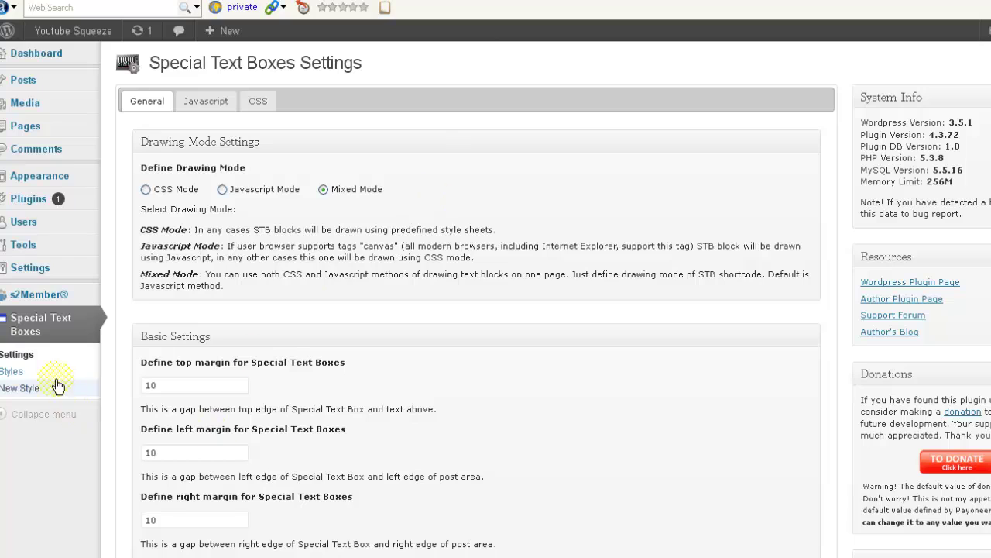
Step: Open the Special Text Boxes Styles list
left_click(37, 375)
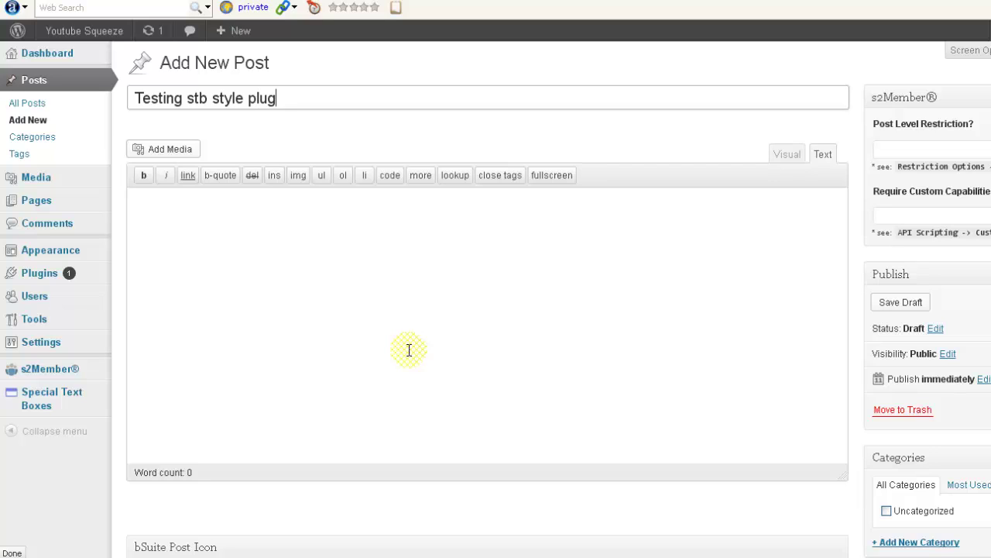
Step: Paste the download-box shortcode into the post body, then view the Test box post's rendered boxes
left_click(281, 318)
key("ctrl+v")
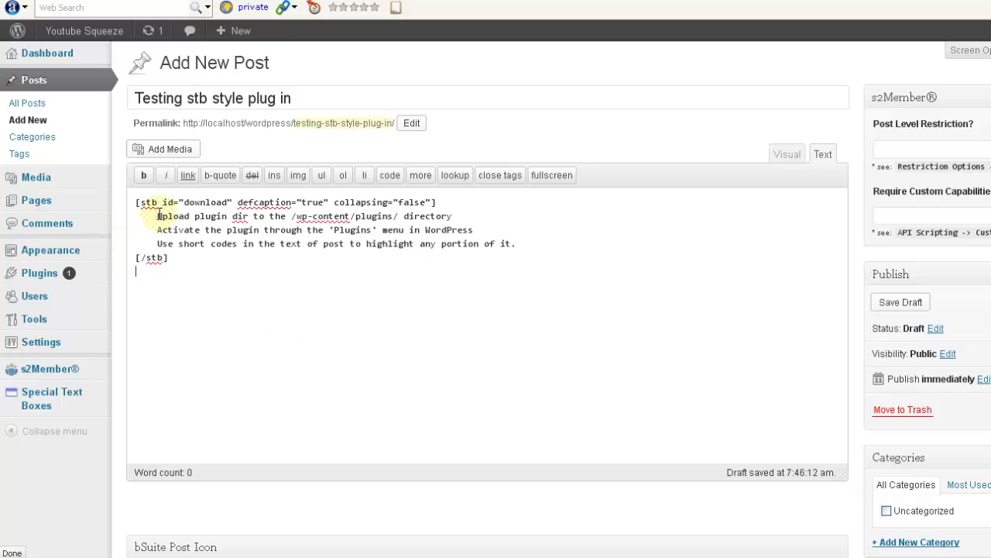
left_click_drag(231, 200, 138, 199)
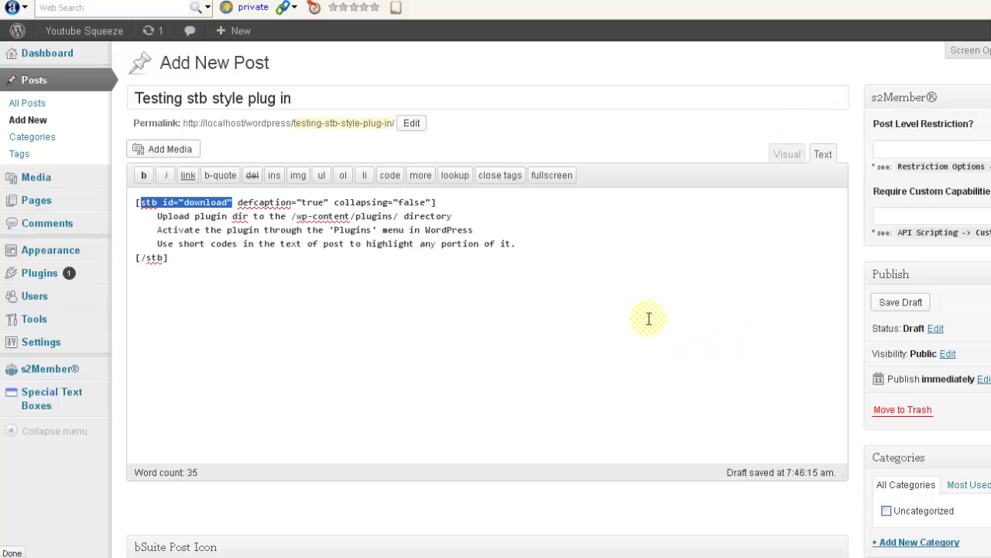
key("ctrl+Tab")
scroll(648, 316, "down", 5)
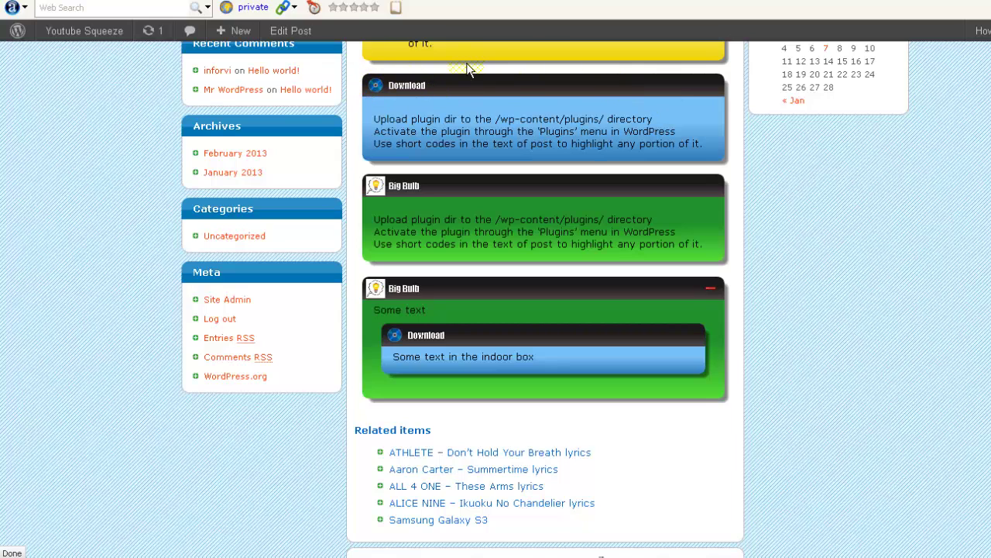
Step: Back in the post editor, highlight the box text lines and closing [/stb] tag
key("ctrl+Tab")
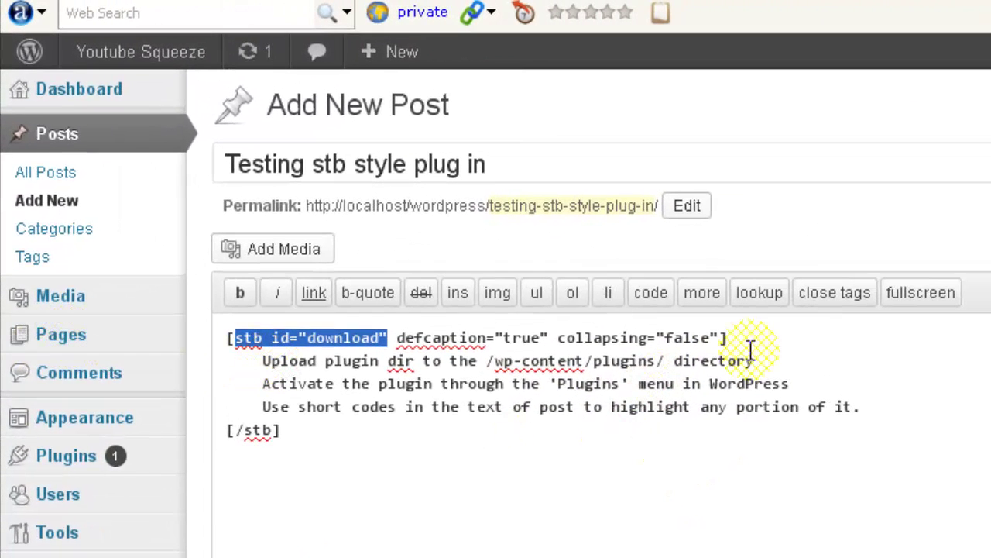
left_click_drag(261, 361, 855, 403)
left_click_drag(307, 439, 231, 442)
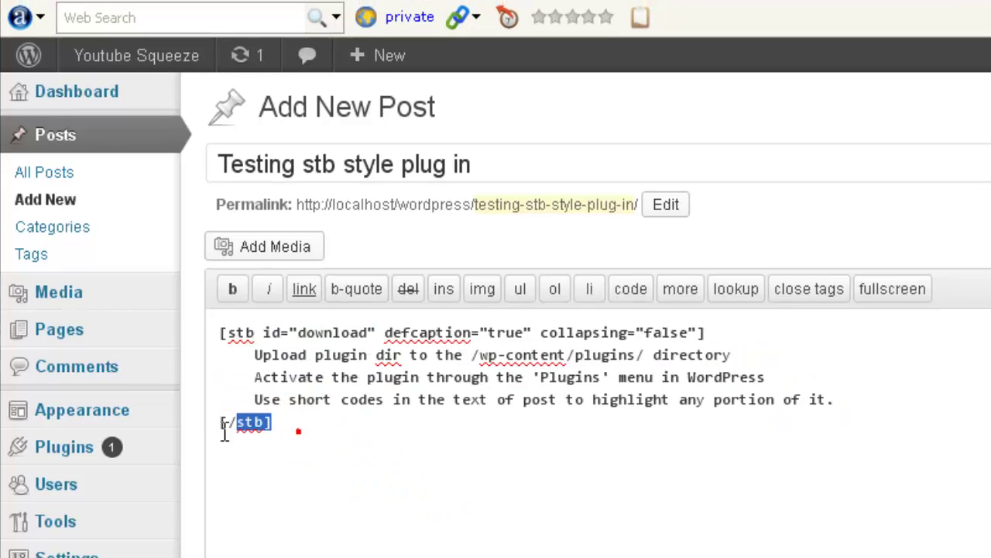
left_click(224, 434)
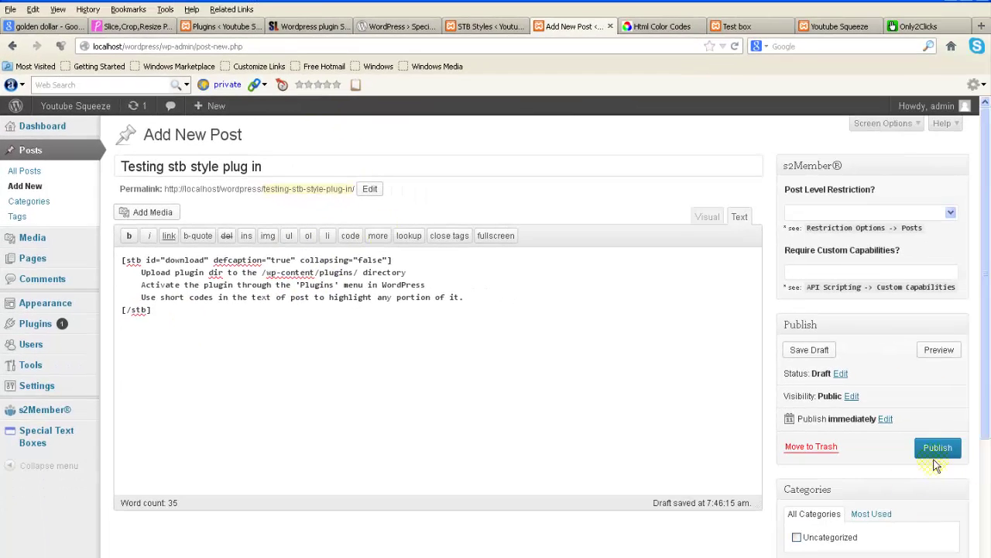
Step: Publish the post and open the Download style, reviewing its start colour
left_click(935, 451)
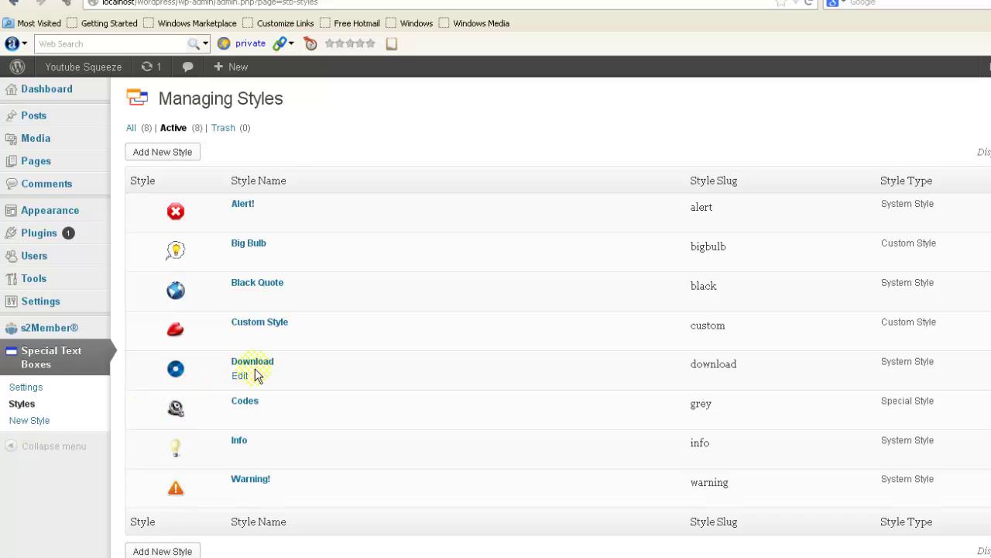
left_click(240, 377)
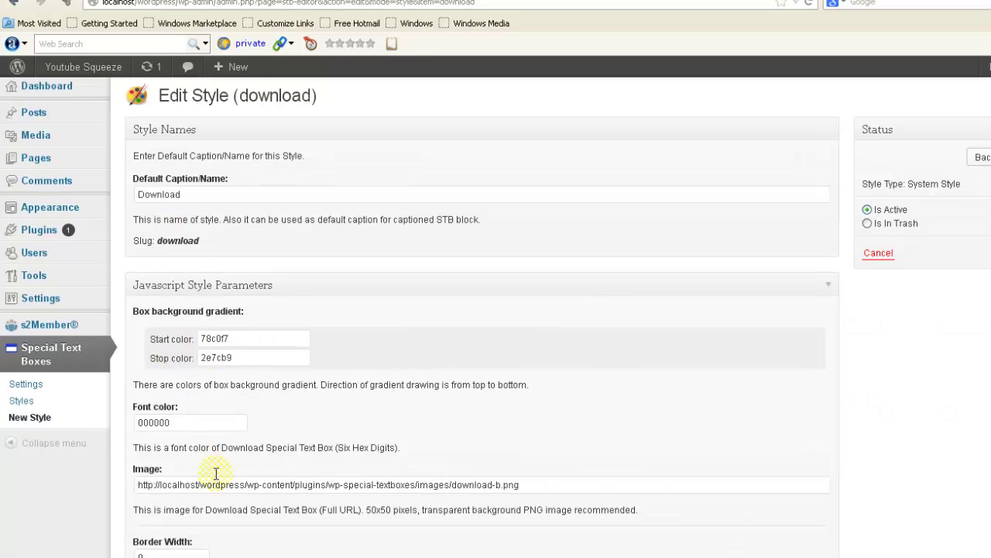
scroll(574, 378, "down", 2)
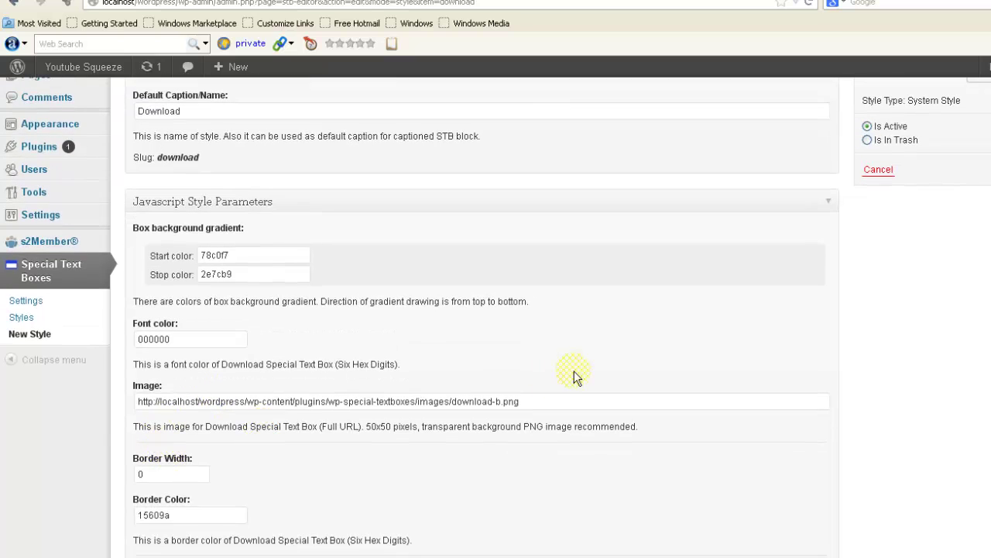
left_click(232, 254)
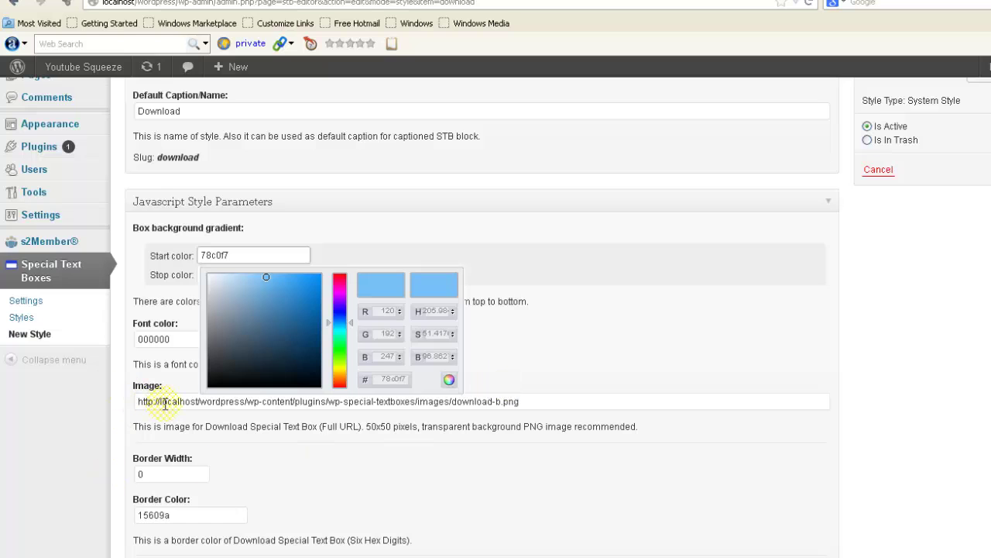
left_click(165, 403)
Step: Set the Download style's border width to 0 and check its border and caption font colours
scroll(418, 404, "down", 4)
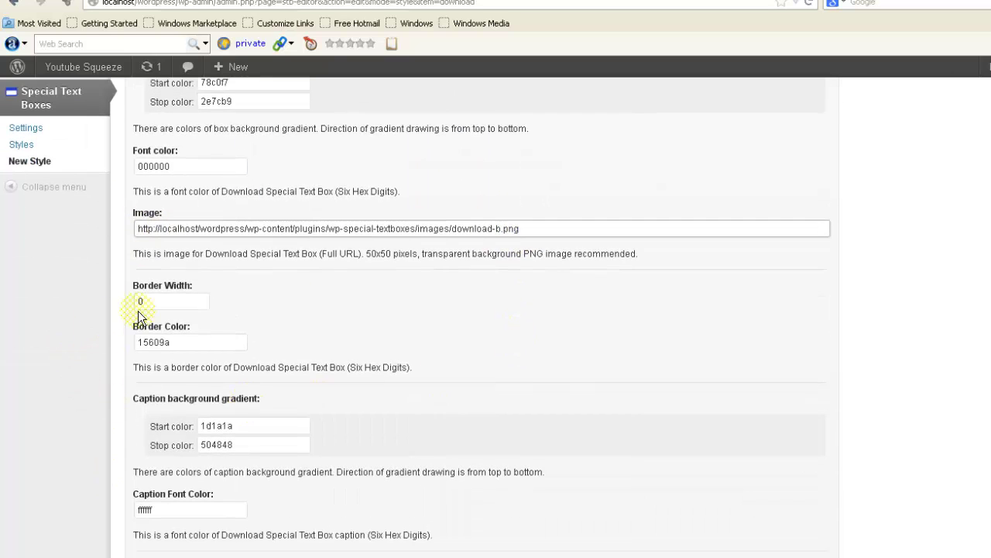
left_click(163, 301)
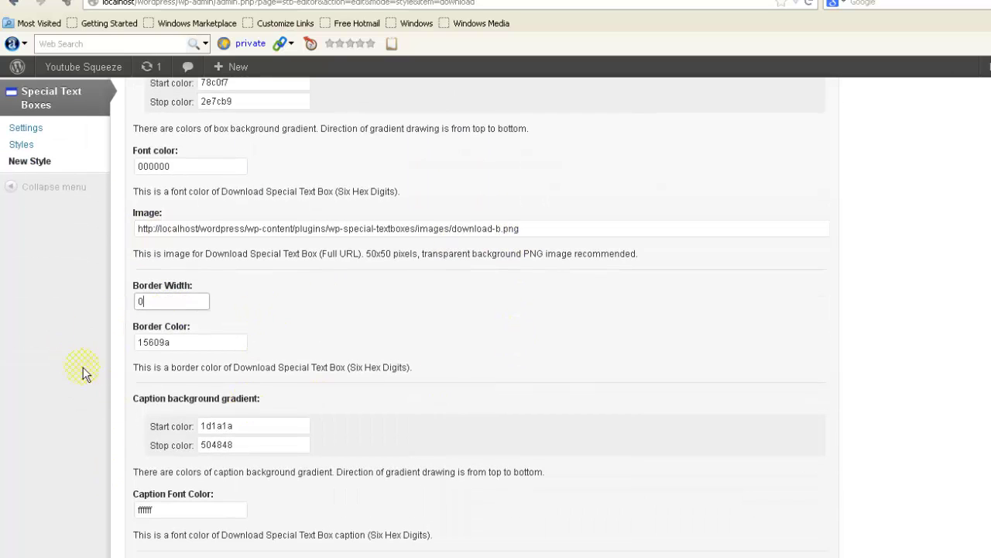
scroll(208, 341, "down", 2)
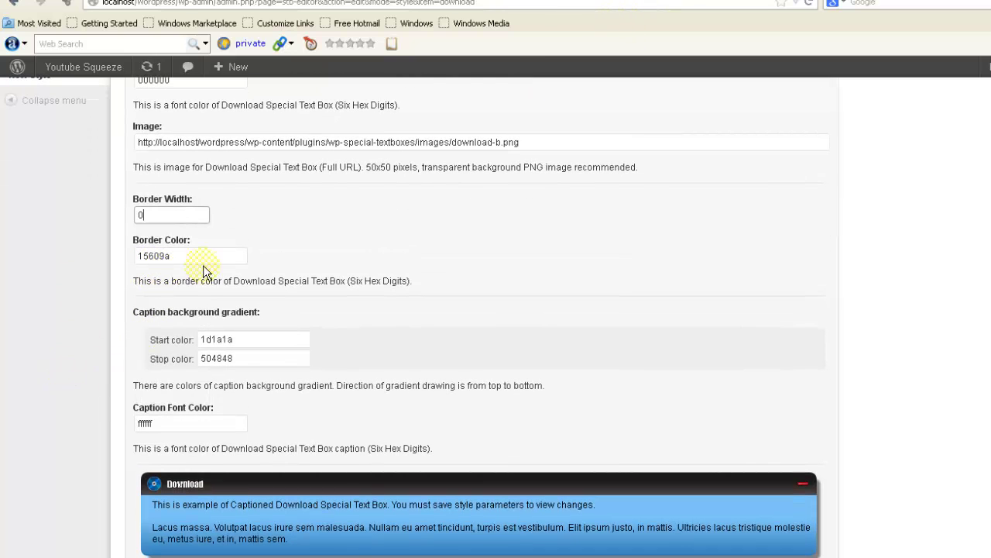
left_click(195, 258)
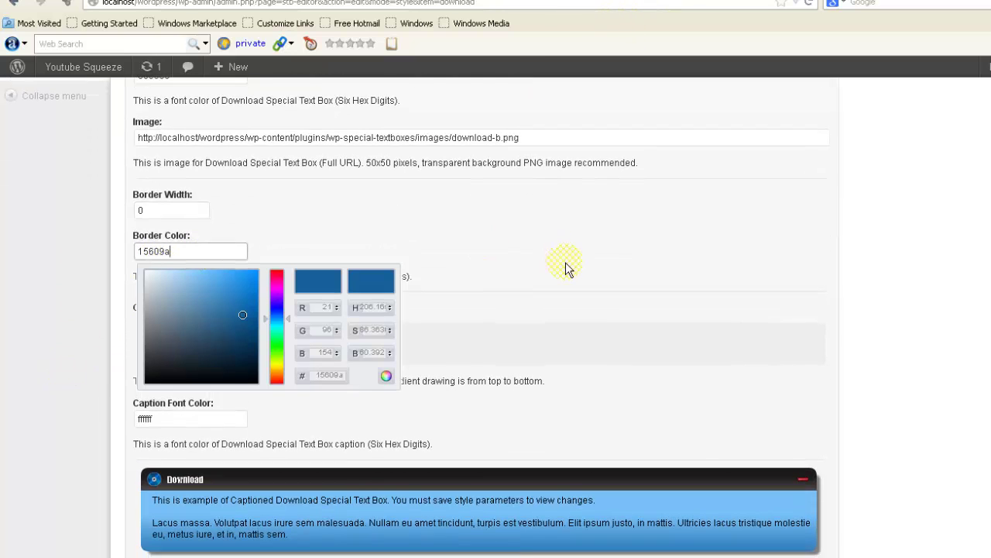
scroll(288, 248, "down", 6)
left_click(173, 165)
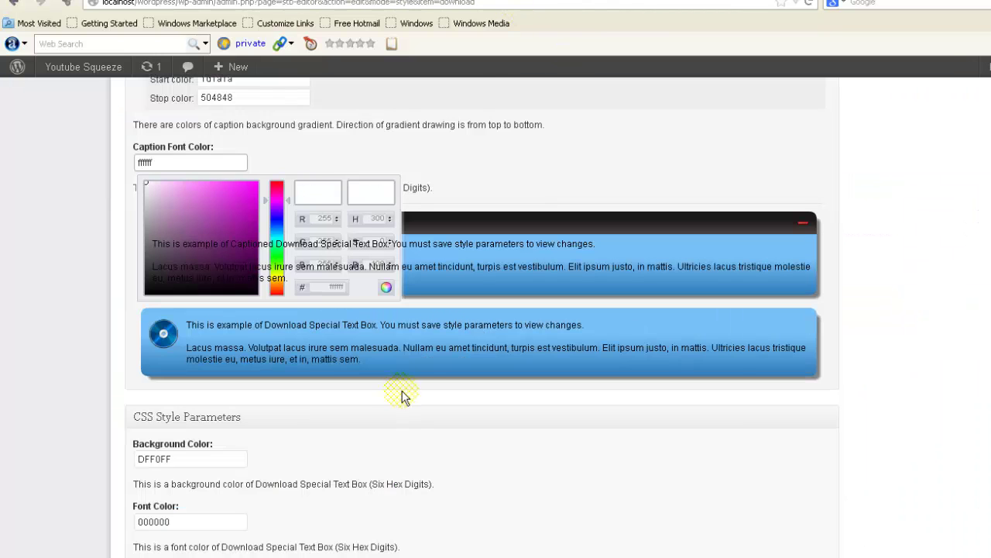
Step: Review the Download style's CSS parameters, including background DFF0FF and the big image address
scroll(401, 394, "down", 1)
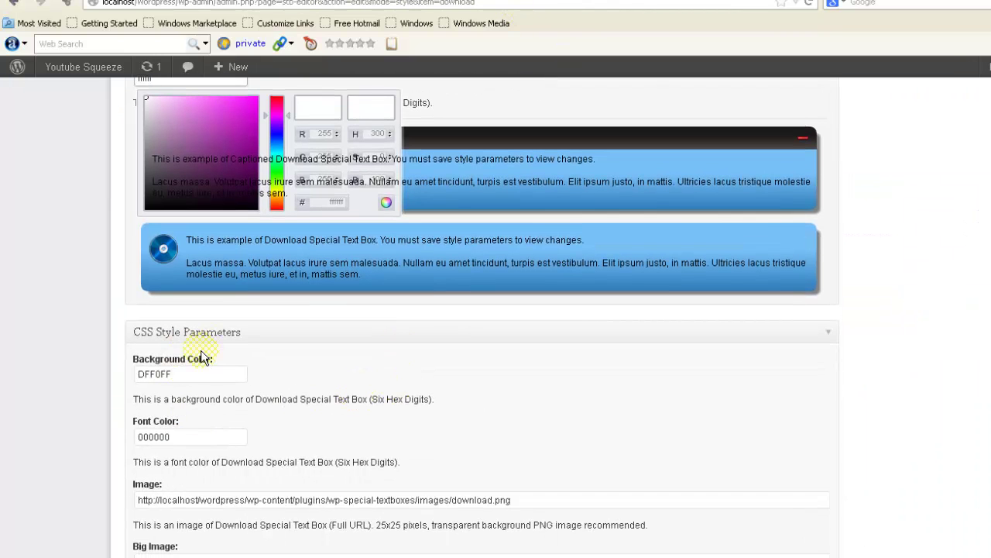
left_click(186, 374)
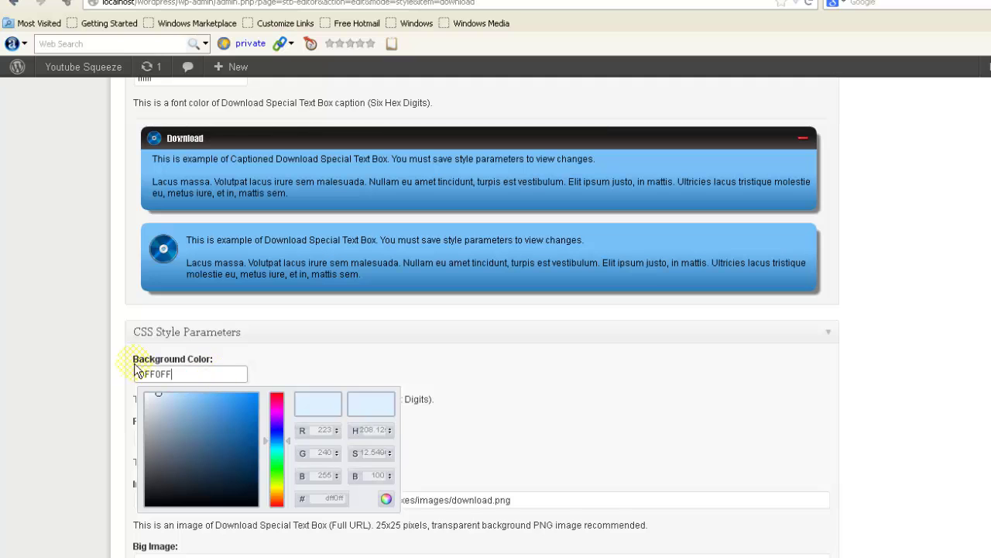
scroll(682, 317, "down", 5)
left_click(862, 296)
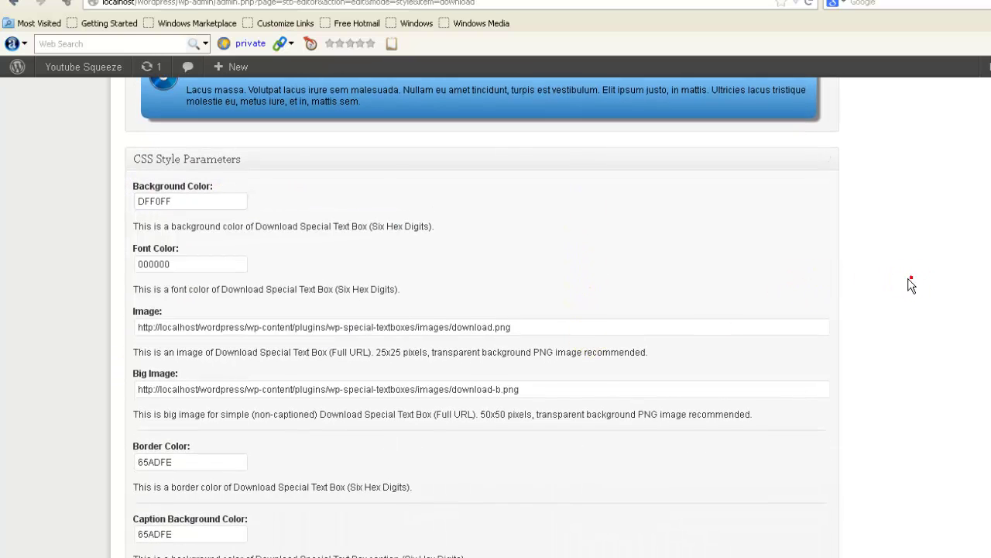
scroll(234, 410, "down", 8)
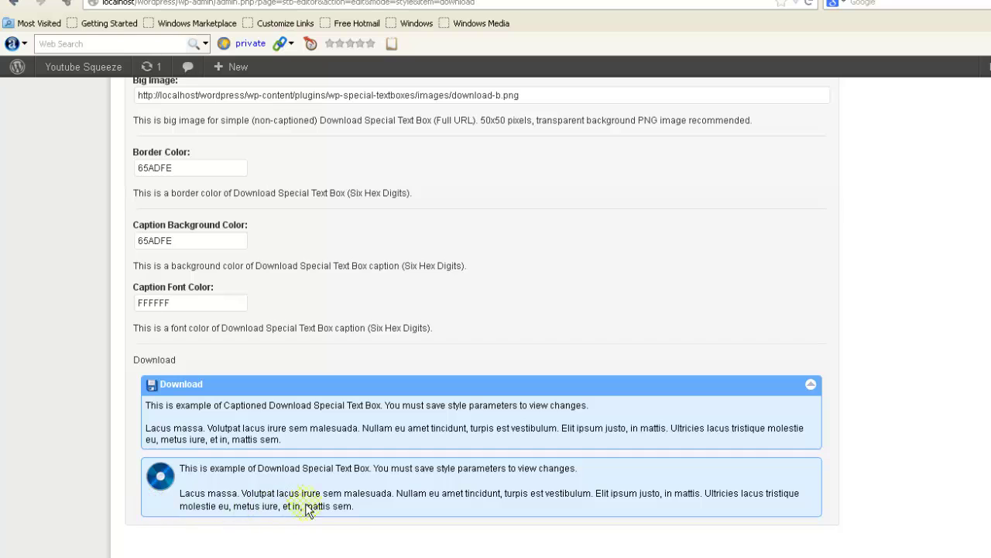
scroll(405, 348, "up", 4)
left_click(526, 269)
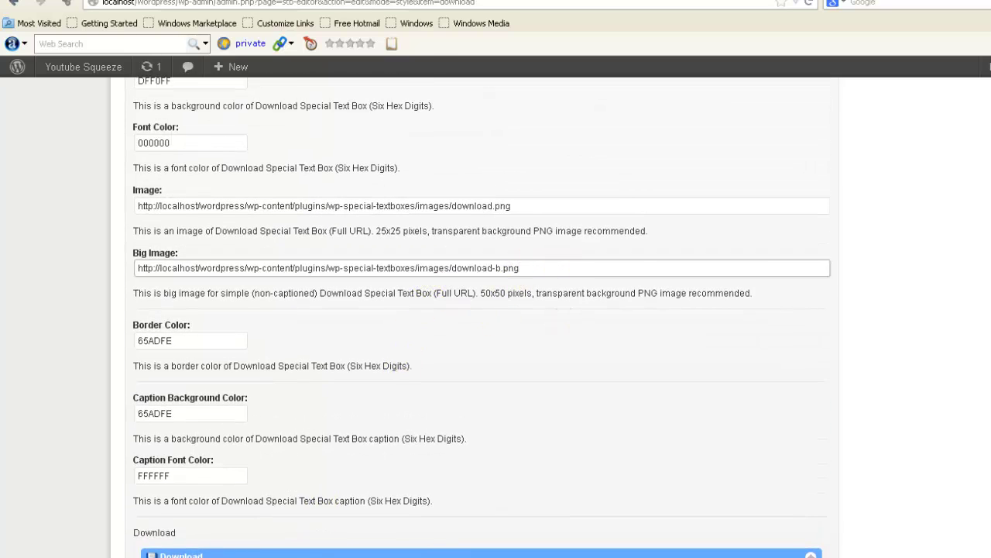
scroll(160, 403, "down", 4)
scroll(312, 392, "up", 6)
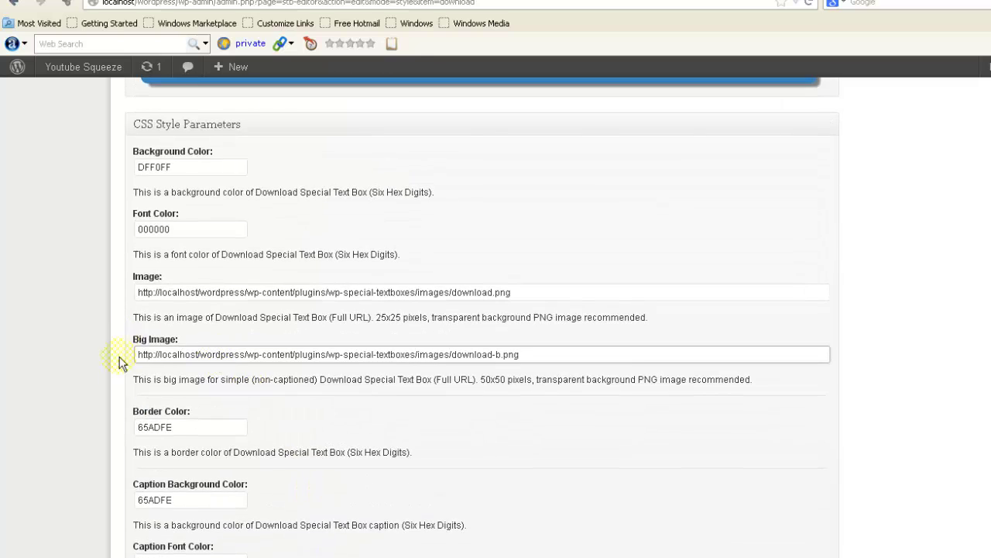
scroll(927, 370, "up", 15)
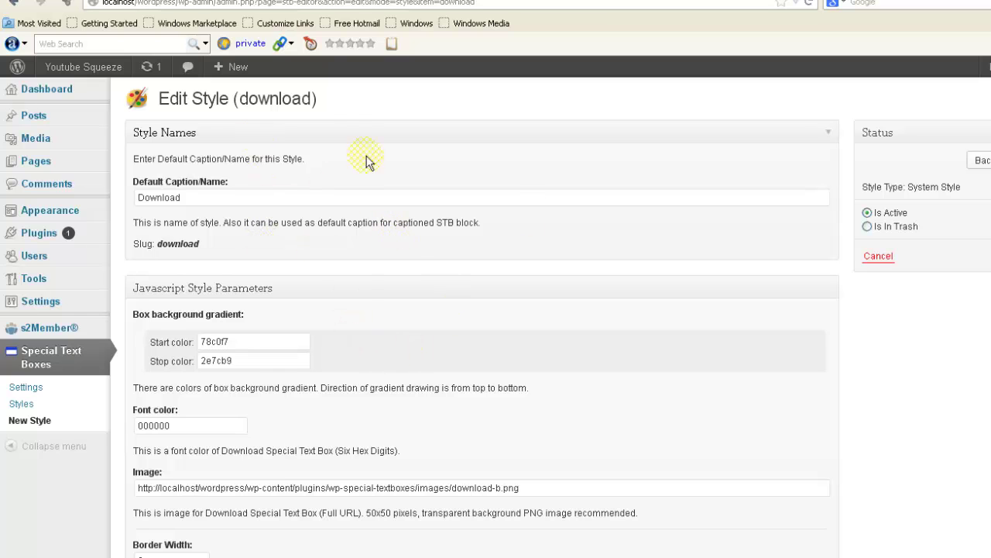
key("alt+Tab")
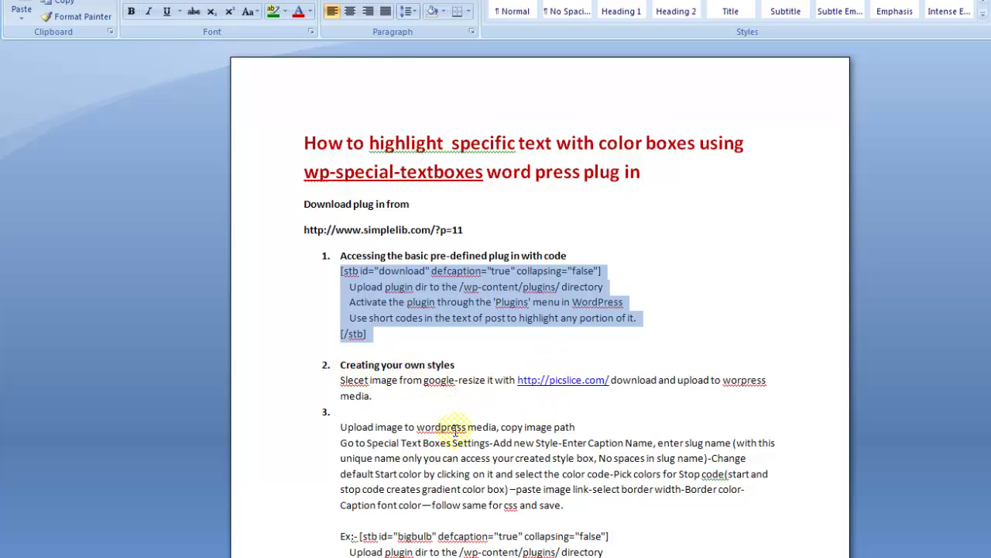
key("alt+Tab")
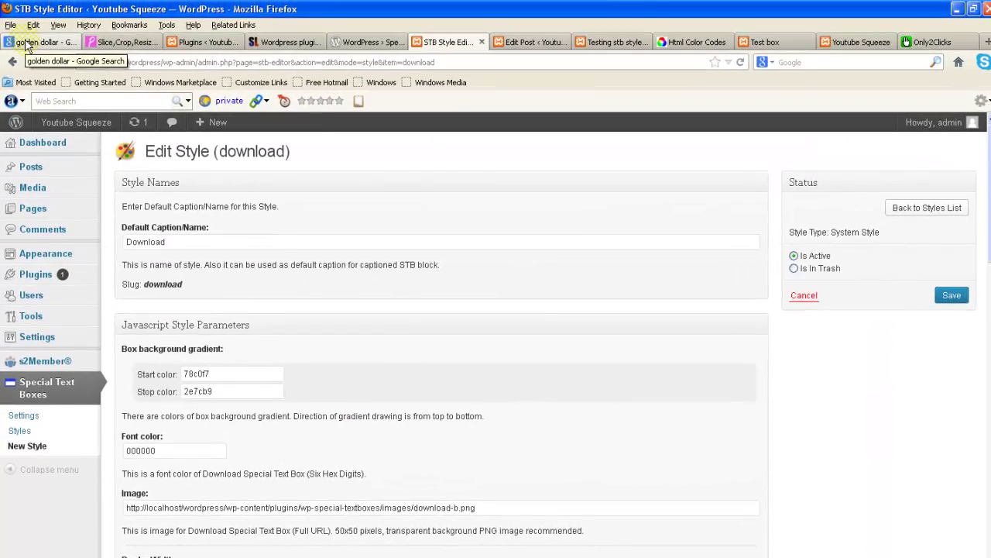
Step: Open a gold dollar-sign image result from Google Images in a new tab
left_click(24, 0)
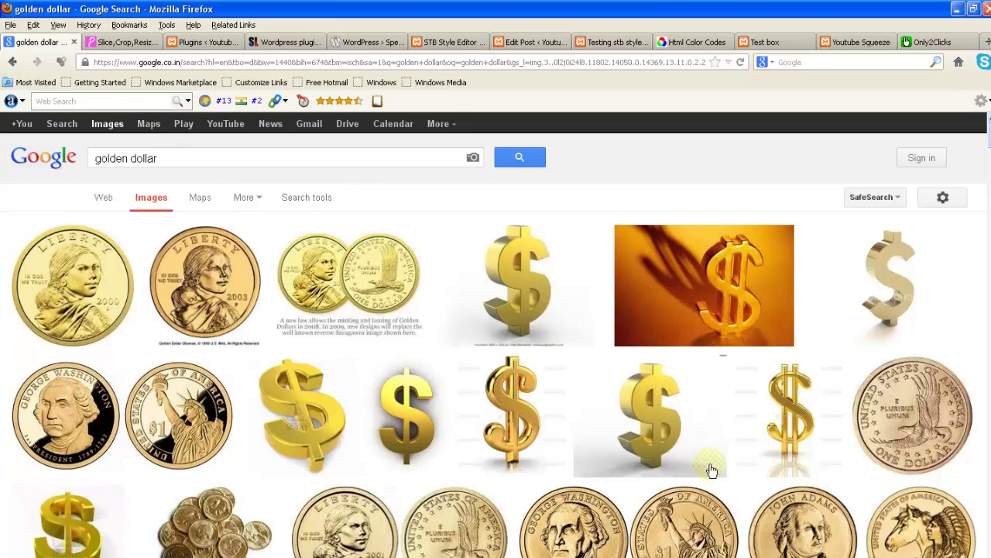
right_click(629, 390)
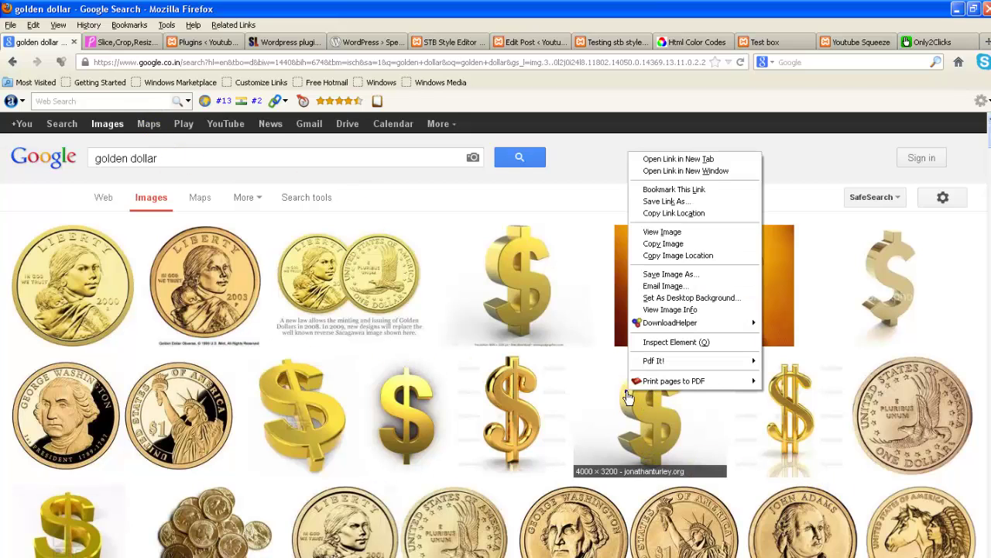
left_click(665, 160)
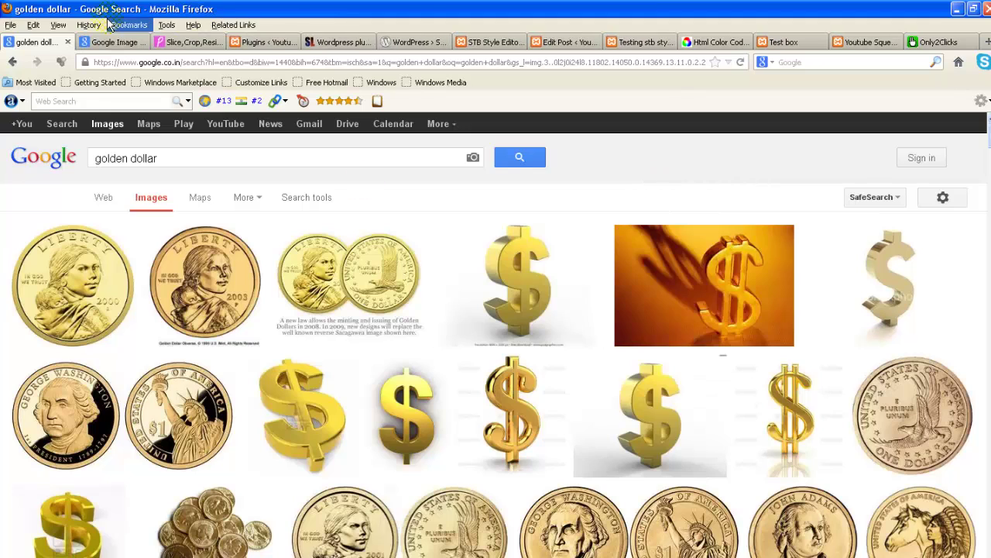
left_click(108, 41)
Step: Save the gold dollar image to Downloads as dollar golden.jpeg
right_click(261, 235)
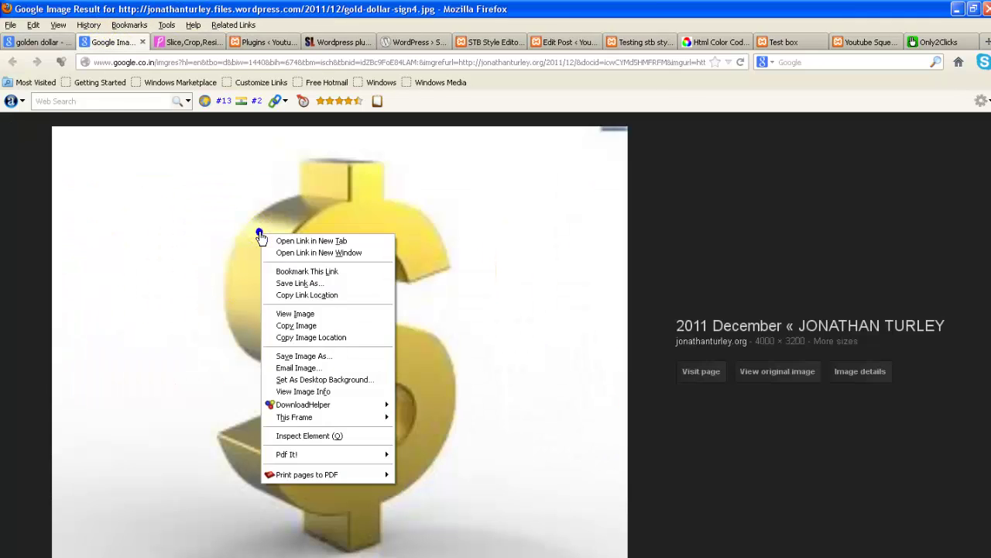
left_click(304, 355)
left_click(162, 296)
type("dollar golden.jpeg")
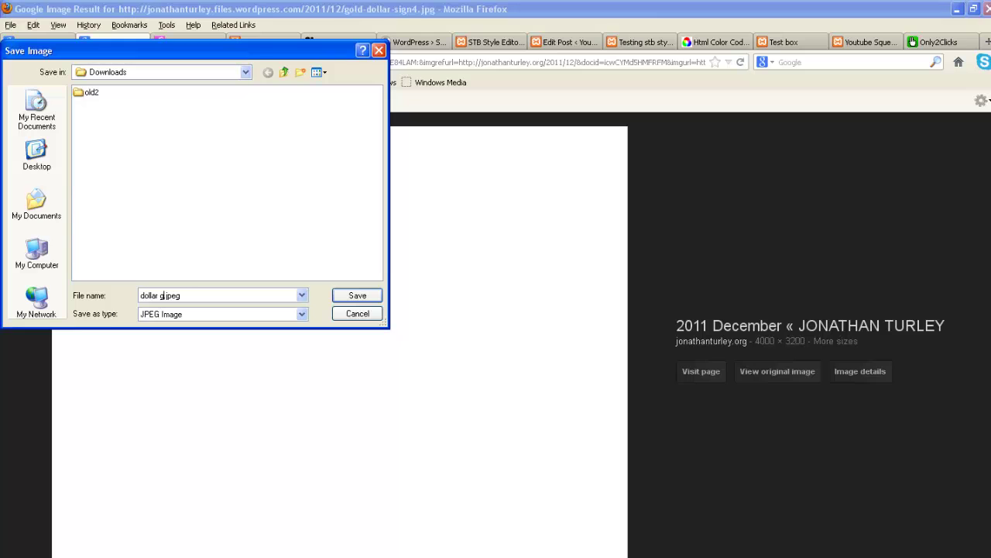
left_click(359, 296)
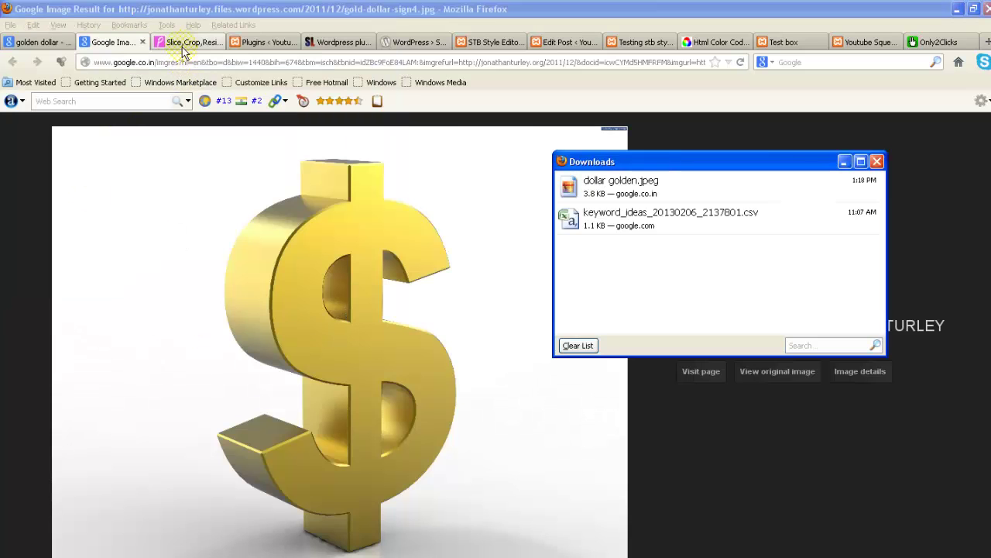
Step: Upload dollar golden.jpeg to PicSlice, where it shows as 251 x 201 pixels
left_click(183, 42)
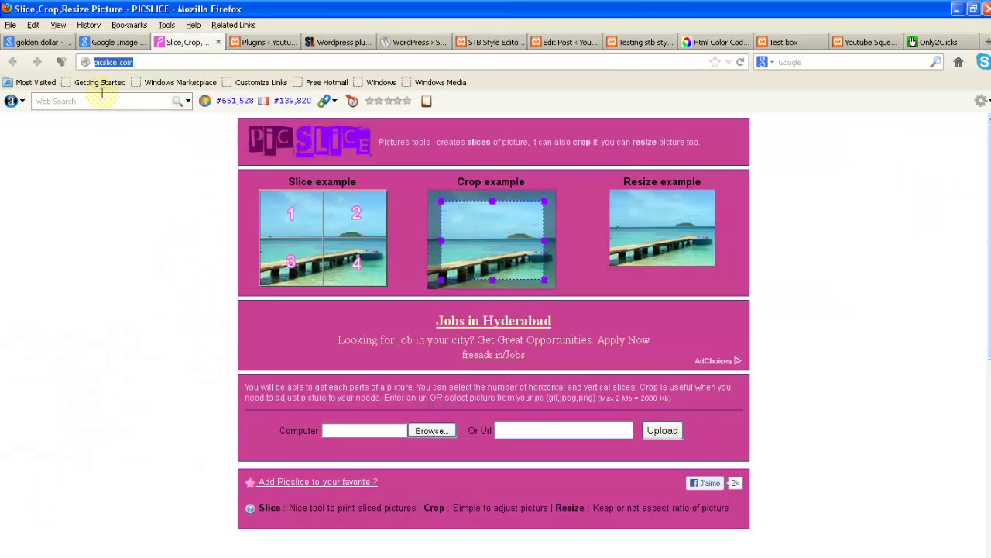
left_click(430, 431)
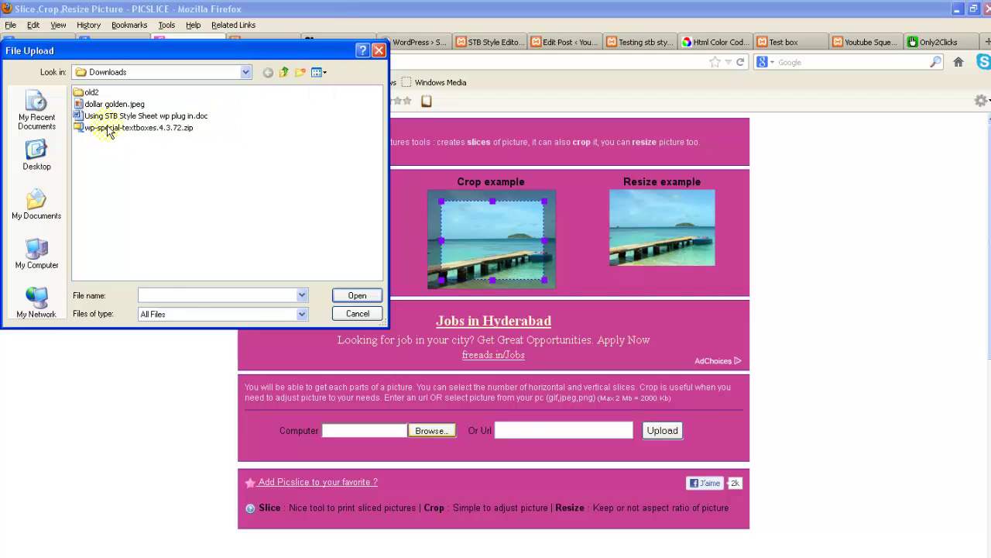
left_click(101, 104)
left_click(370, 299)
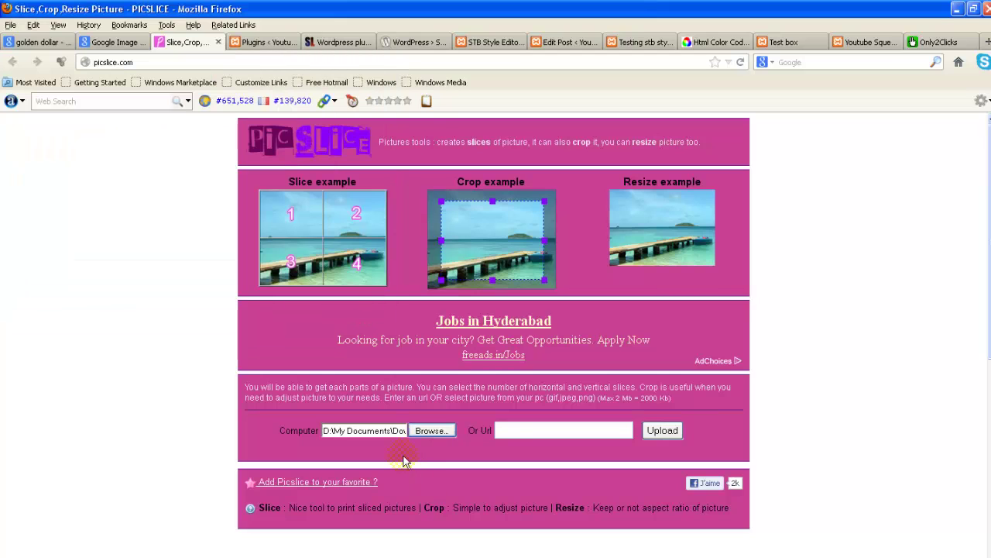
left_click(665, 438)
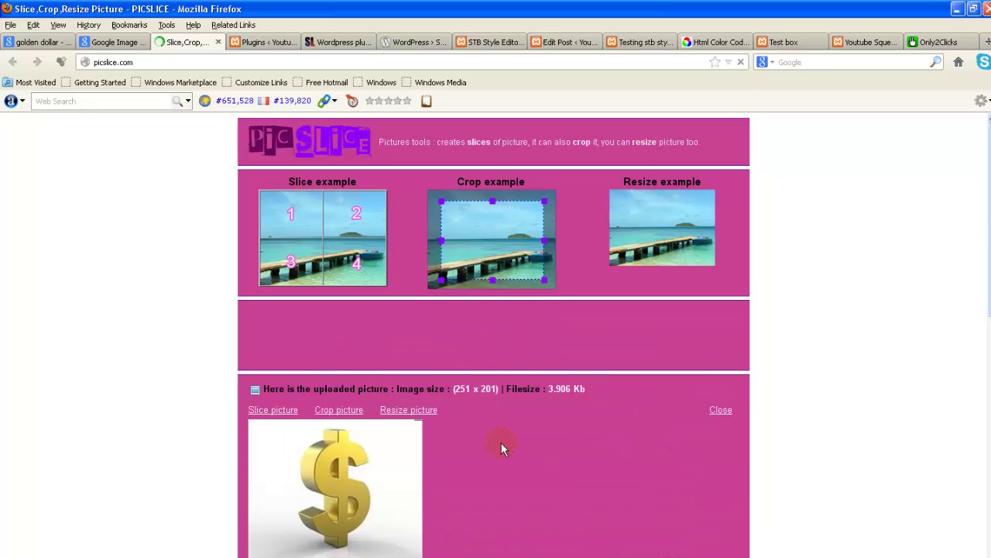
scroll(503, 425, "down", 2)
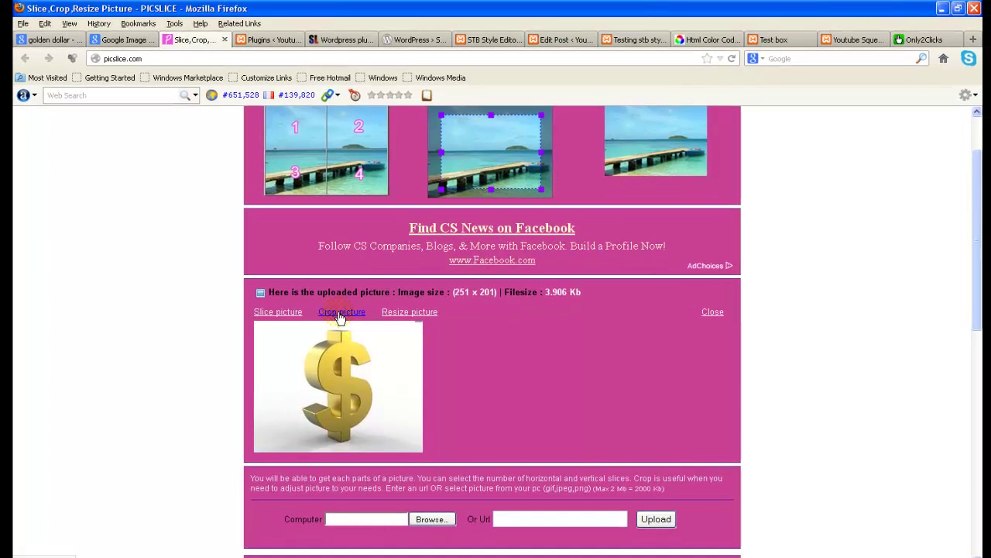
Step: Crop the uploaded picture to a 124 x 192 area around the dollar sign
left_click(341, 314)
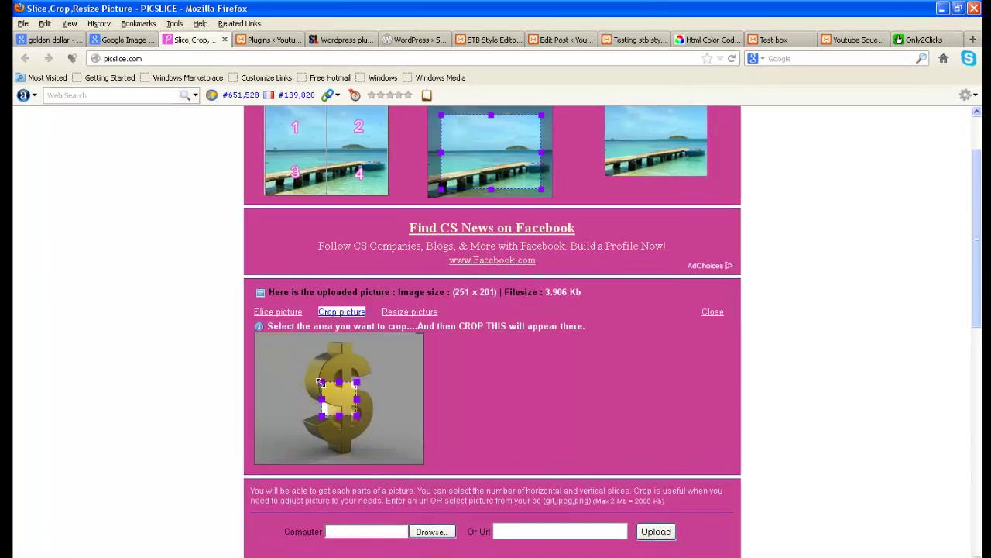
left_click_drag(320, 382, 306, 337)
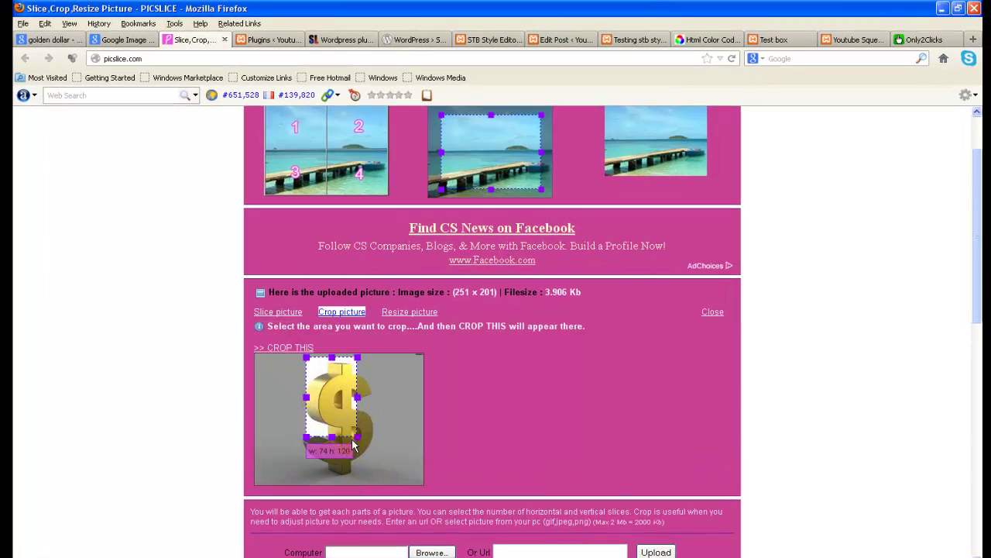
left_click_drag(353, 435, 379, 467)
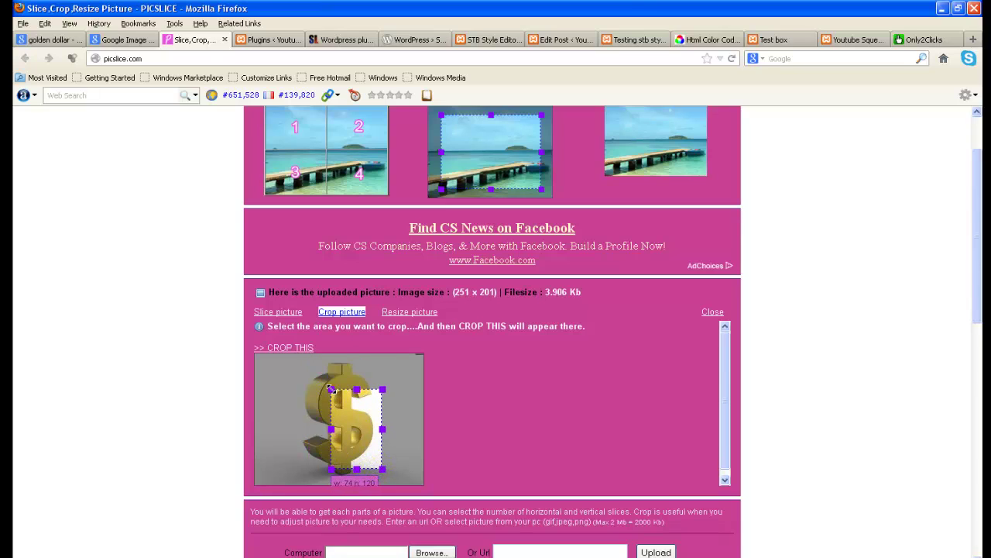
left_click_drag(331, 388, 298, 357)
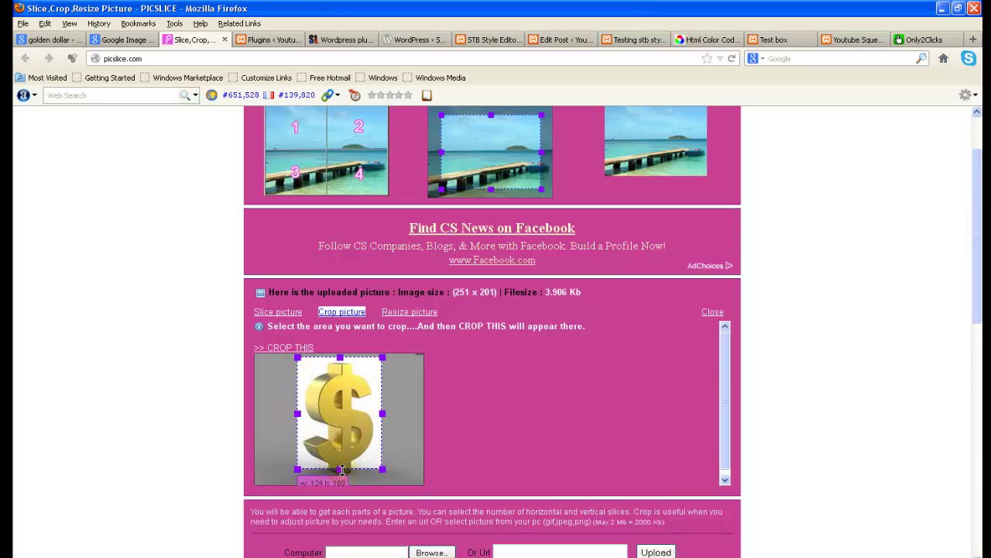
left_click_drag(340, 467, 341, 481)
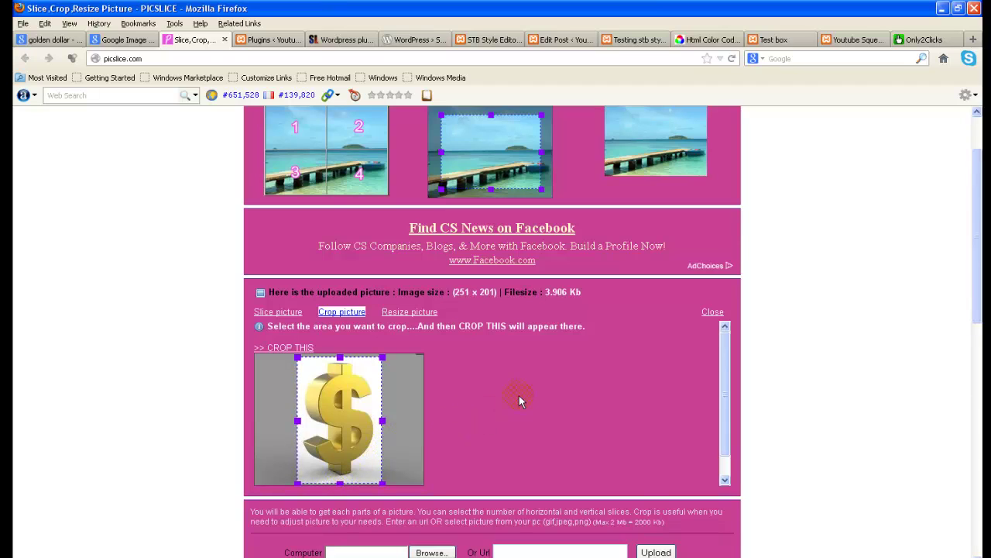
left_click(284, 349)
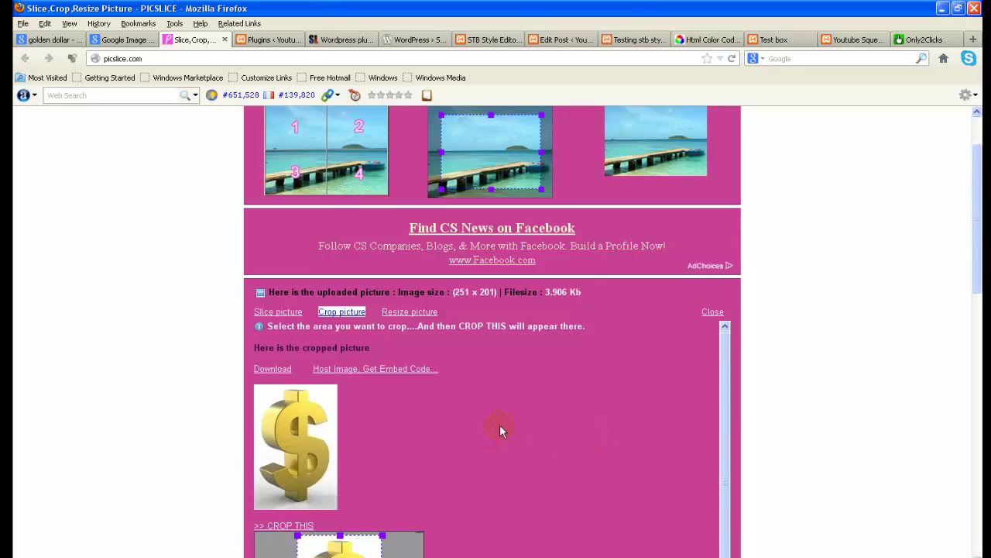
Step: Download the cropped dollar picture, saving it as HPZc361360227803.jpg
scroll(500, 424, "down", 1)
left_click(273, 349)
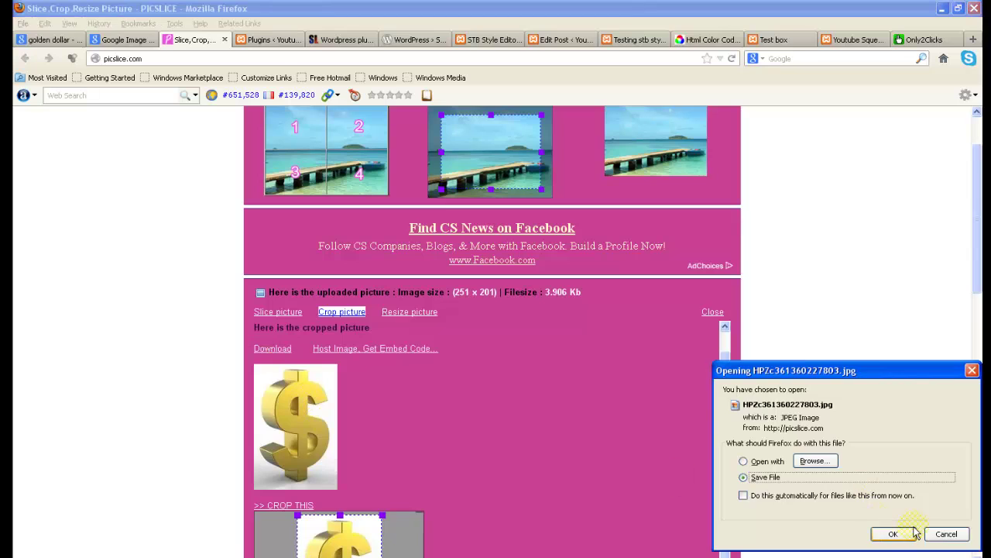
left_click(895, 534)
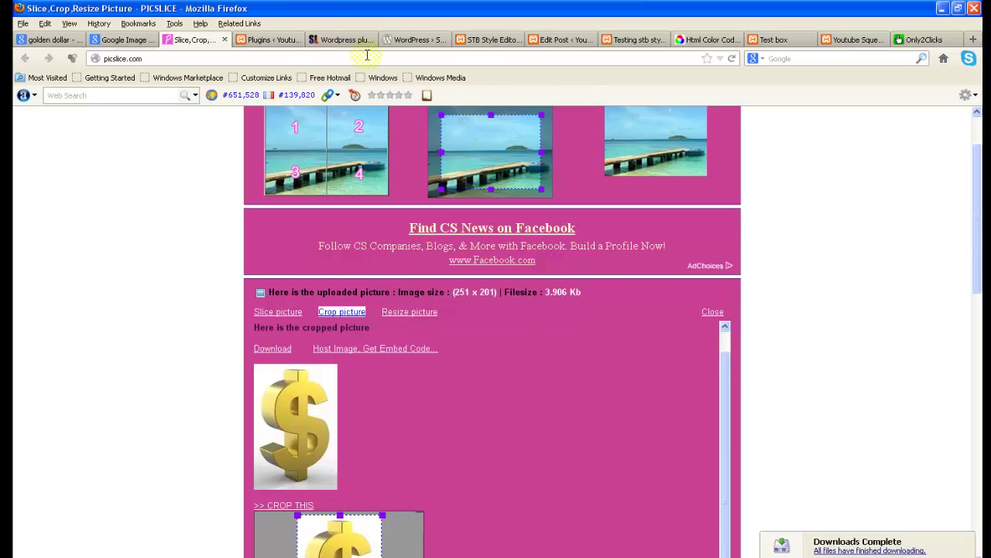
scroll(446, 360, "down", 2)
scroll(452, 363, "down", 4)
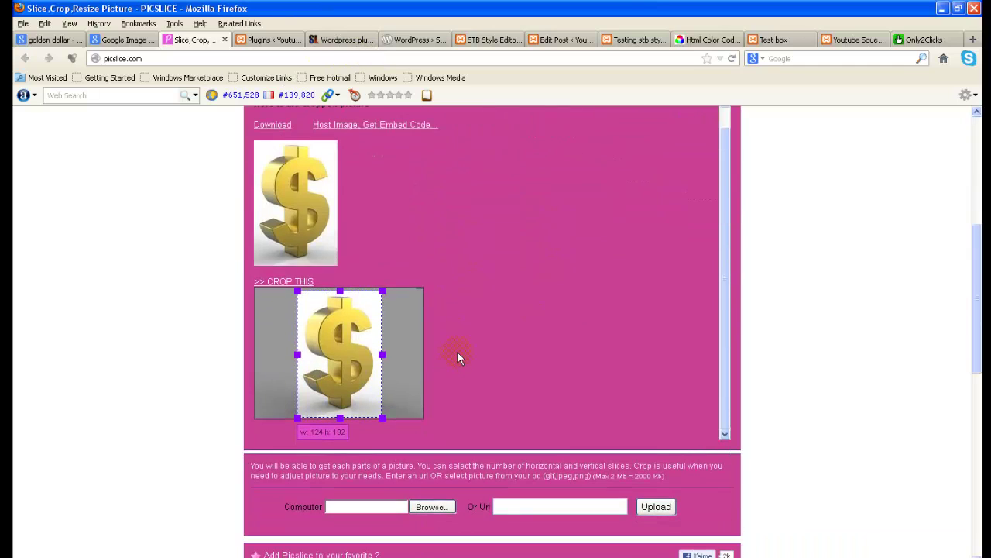
Step: Upload HPZc361360227803.jpg from Downloads as the new 124 x 192 source picture
left_click(431, 507)
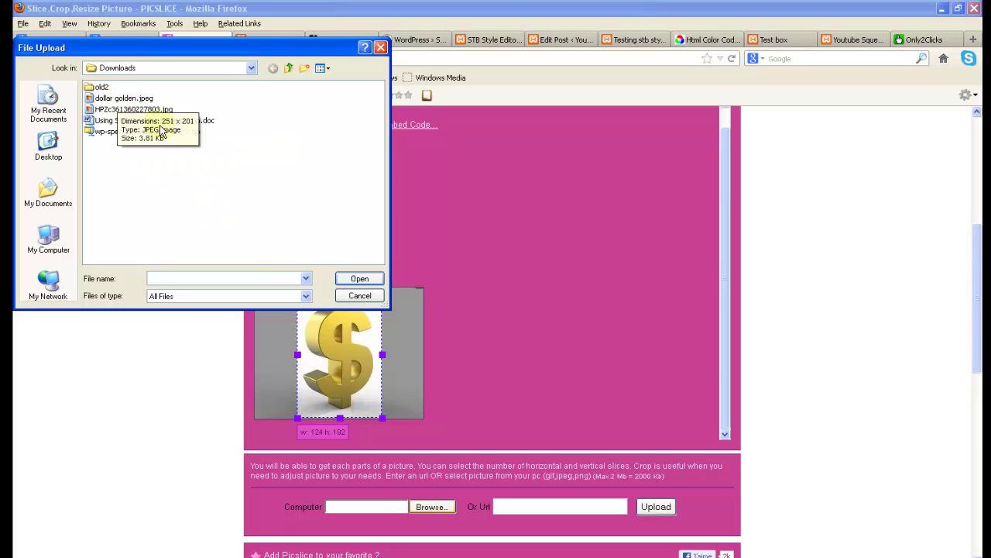
left_click(92, 110)
left_click(359, 278)
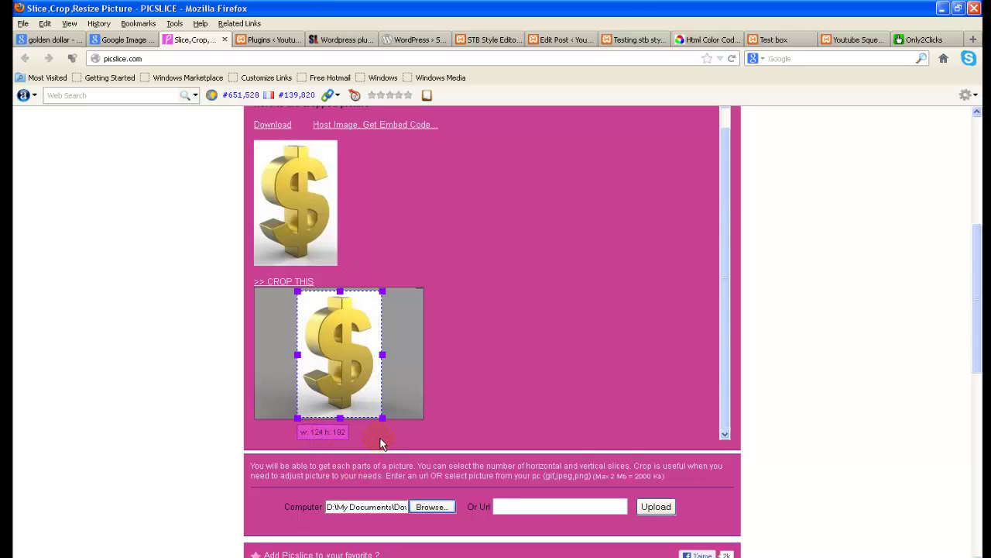
scroll(720, 410, "down", 3)
scroll(531, 361, "up", 5)
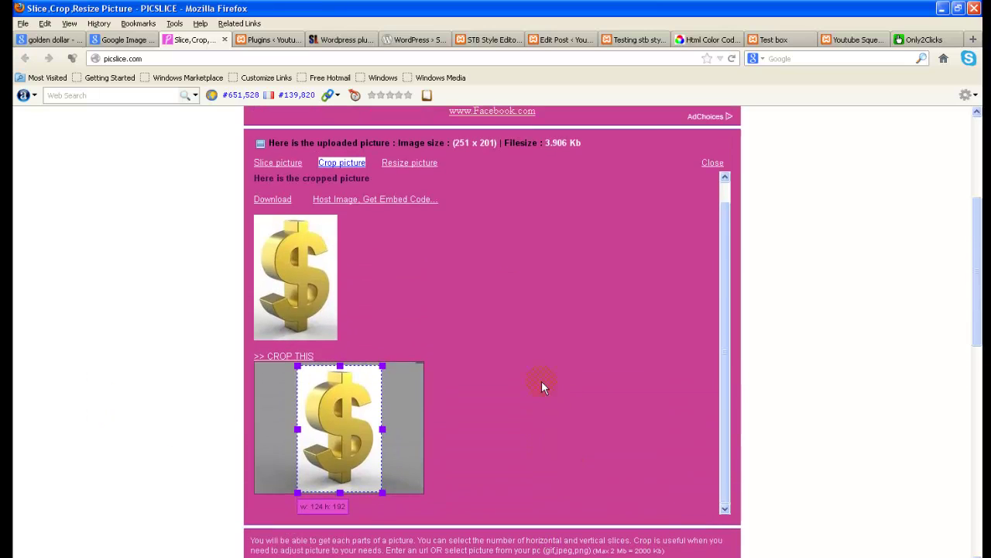
scroll(549, 507, "down", 4)
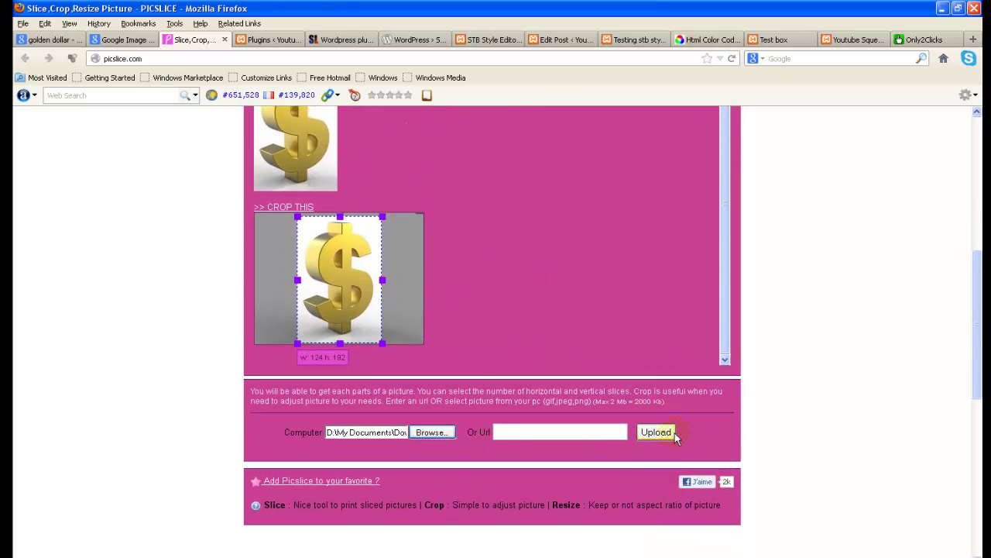
left_click(656, 432)
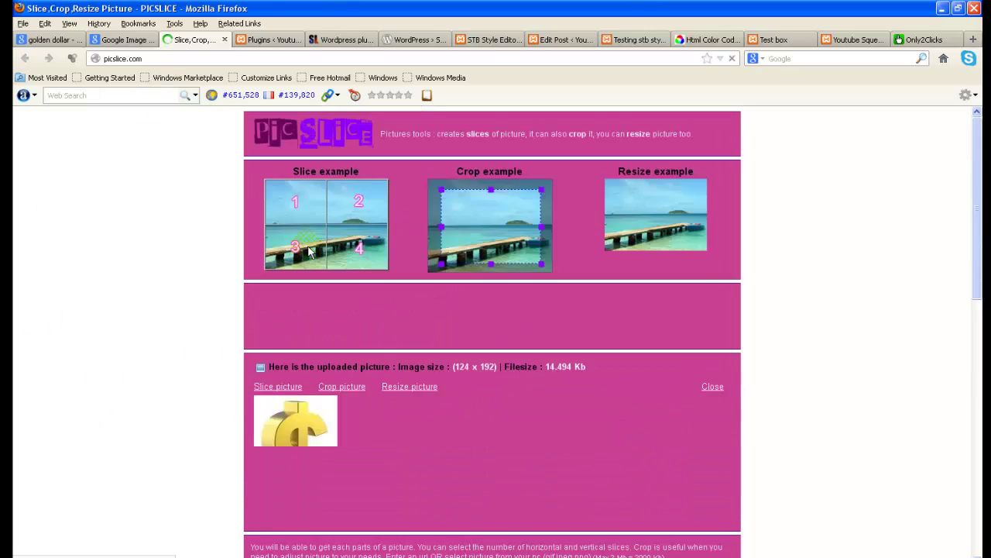
scroll(441, 319, "down", 2)
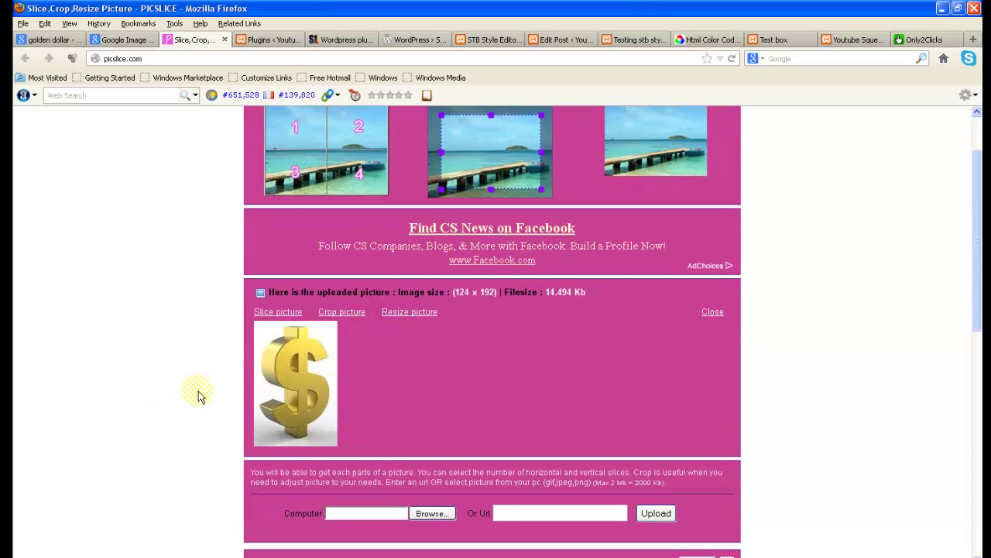
Step: Resize the dollar picture to 60 x 92 and download it as qA6JWfKiHh.jpg
left_click(408, 313)
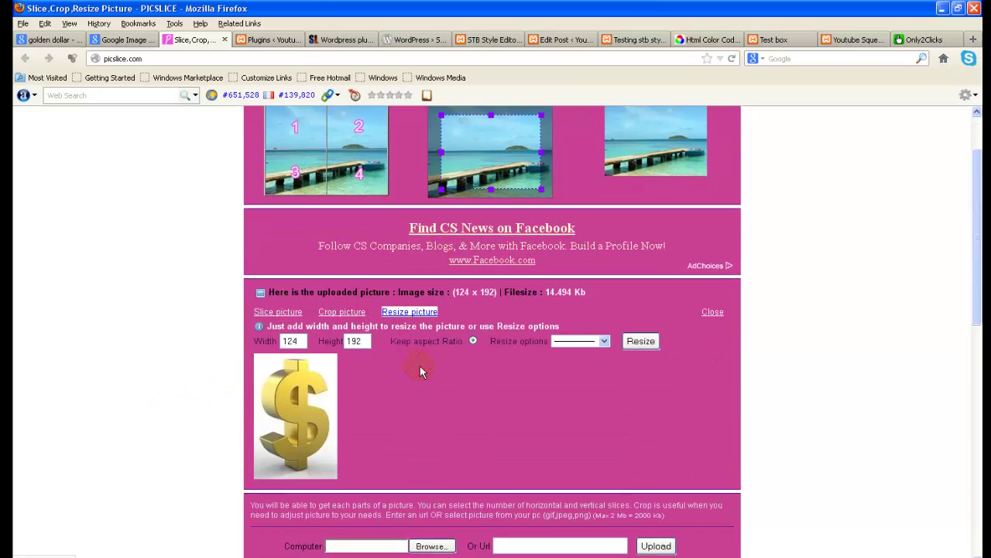
scroll(420, 366, "down", 2)
left_click(604, 267)
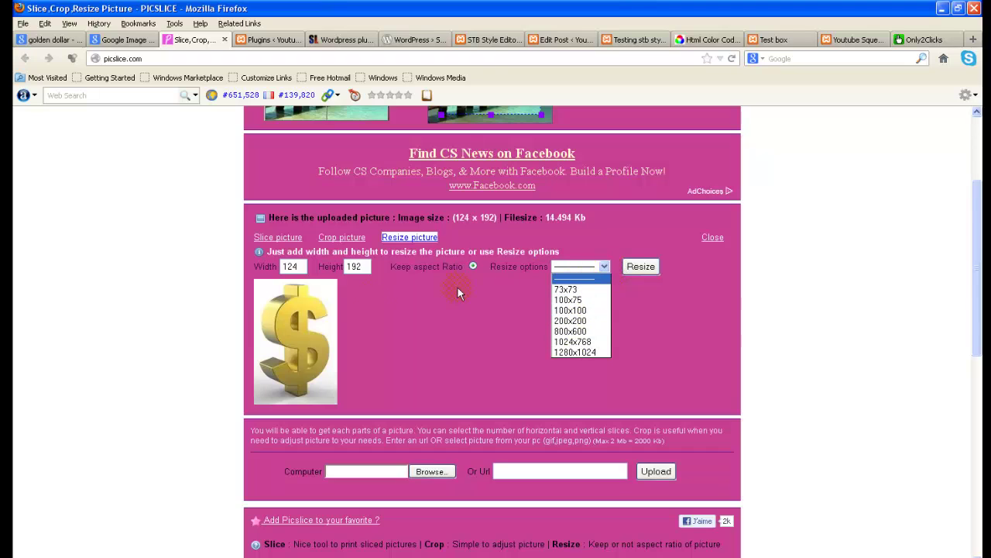
left_click(295, 269)
left_click_drag(304, 267, 239, 271)
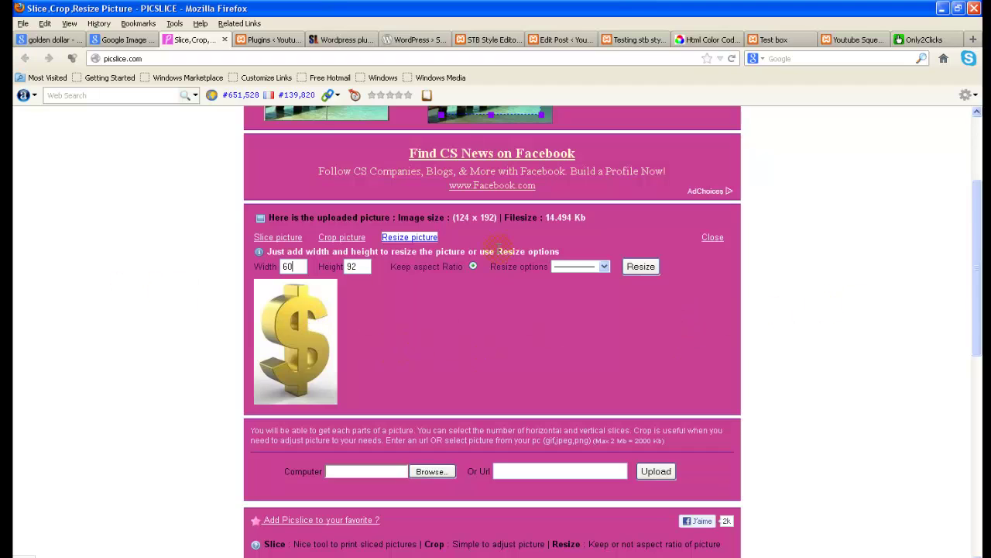
left_click(639, 268)
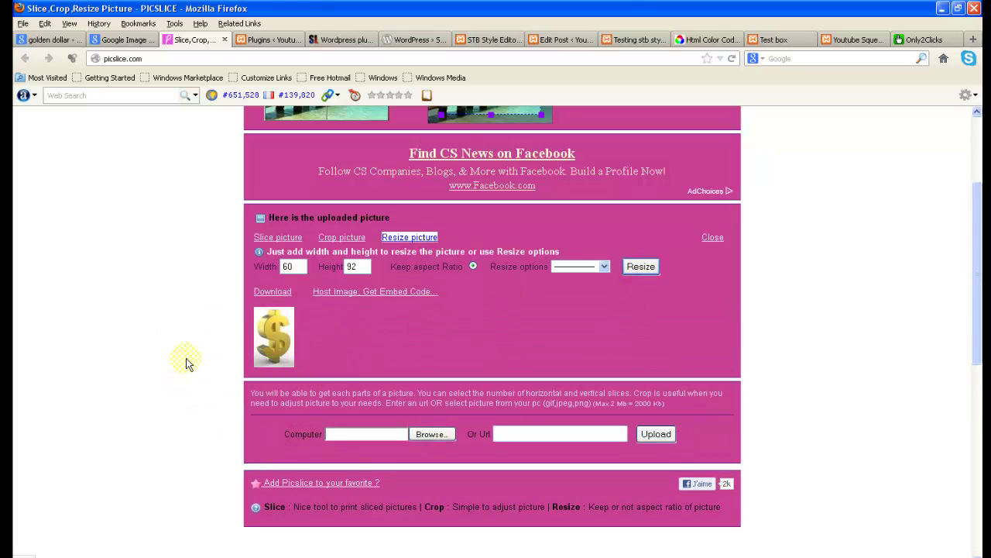
left_click(273, 293)
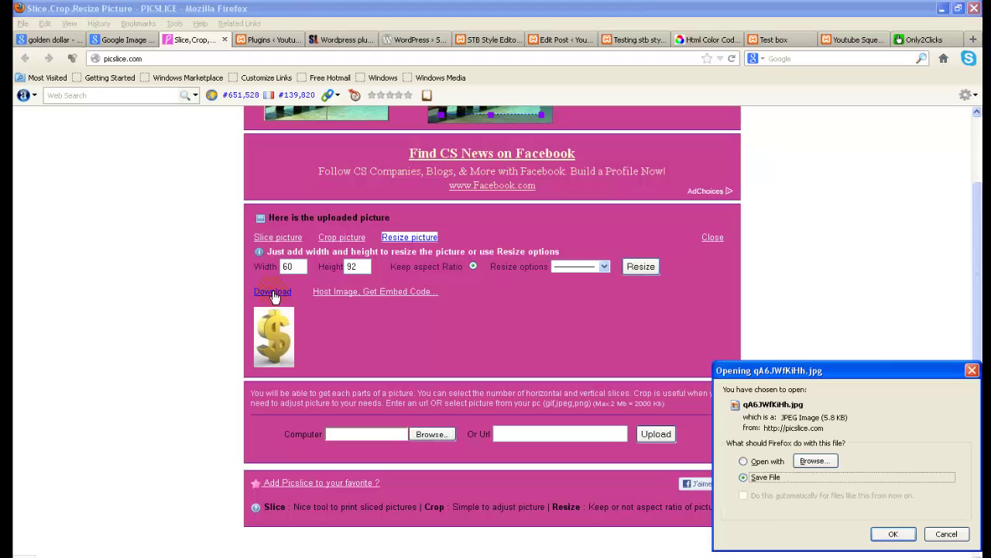
left_click(885, 534)
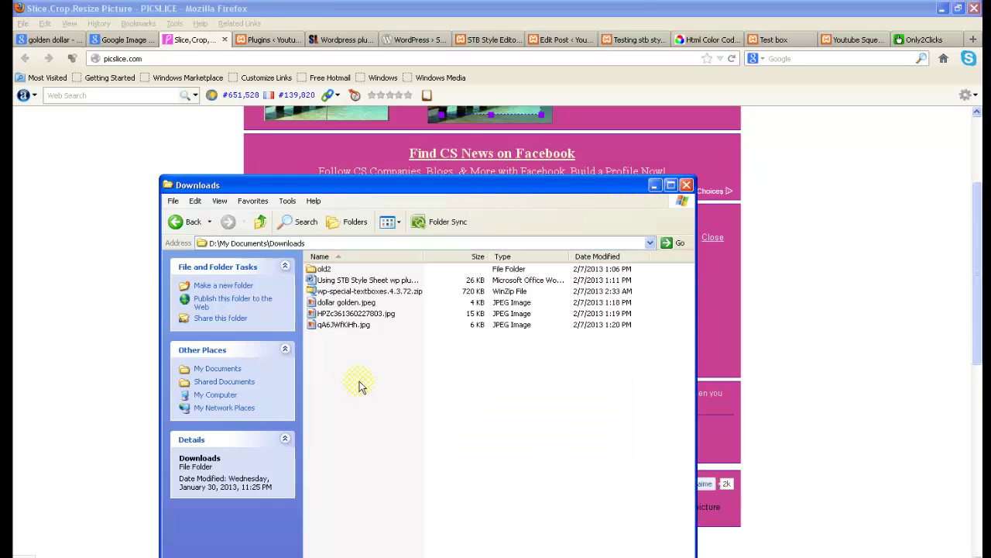
Step: Rename qA6JWfKiHh.jpg in Downloads to 'Golden dollar 60-92 qA6JWfKiHh.jpg'
left_click(335, 329)
right_click(334, 328)
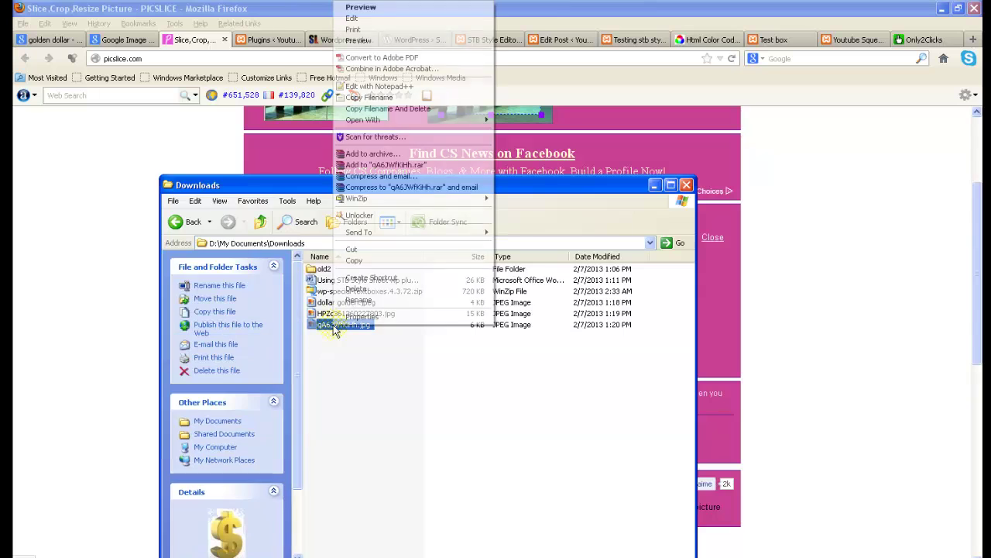
left_click(353, 300)
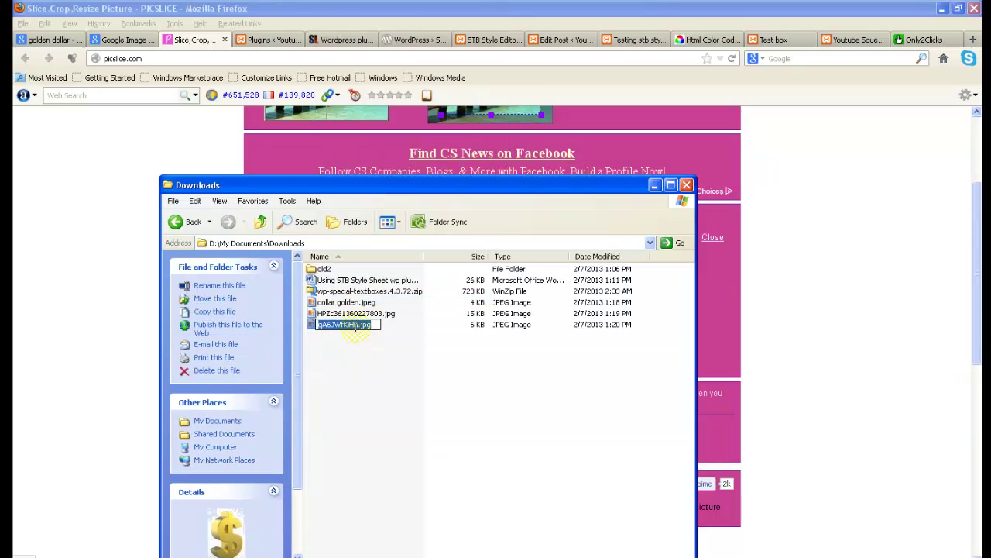
left_click(317, 325)
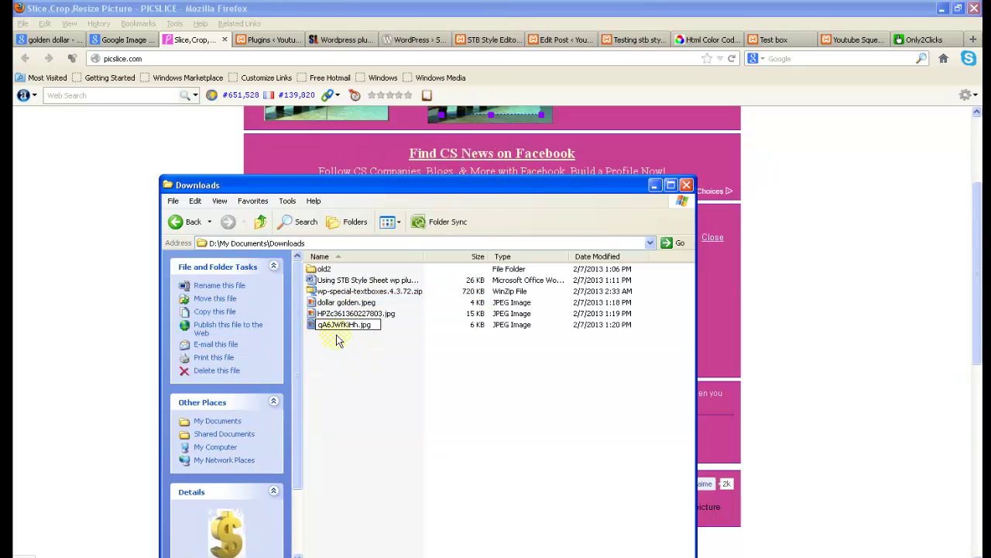
type("Golden dollar")
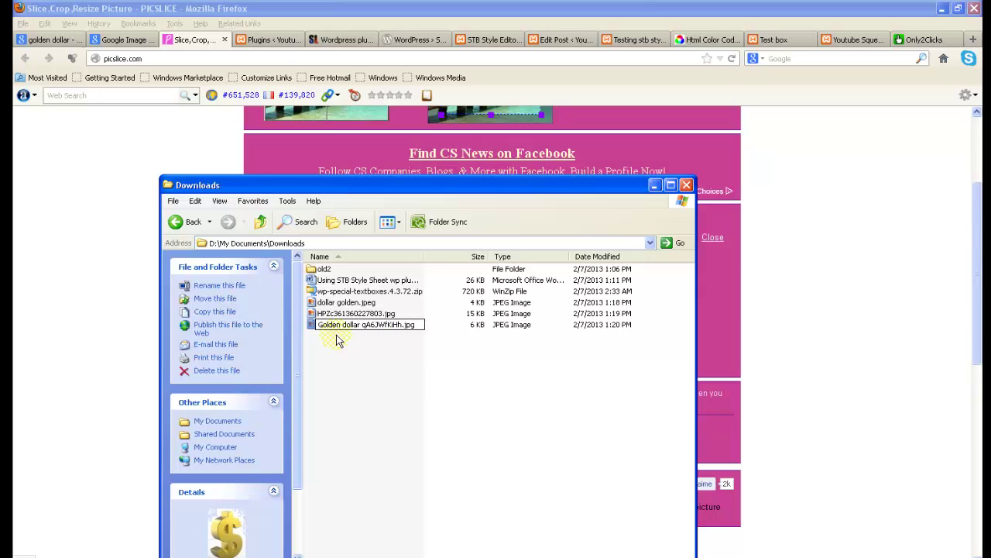
type(" 60-92")
left_click(368, 412)
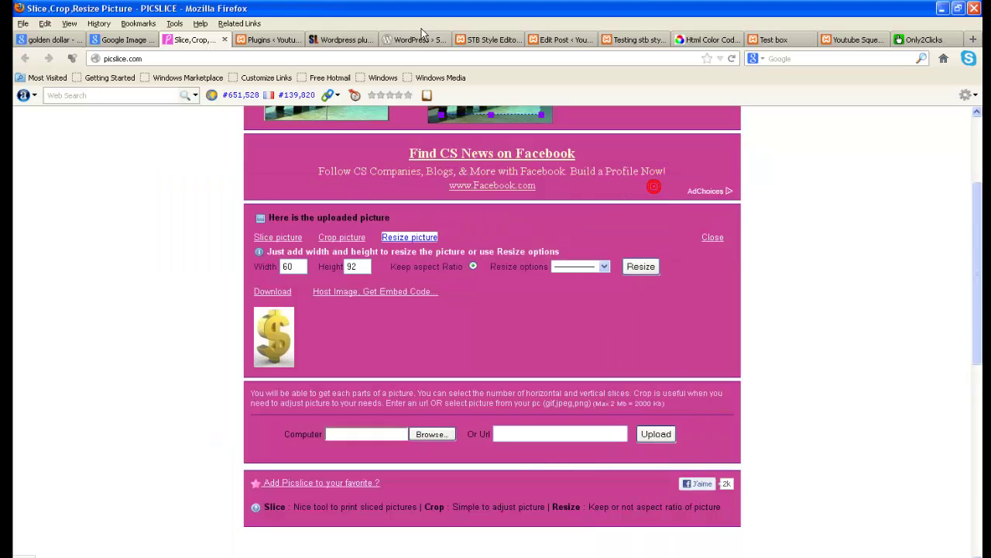
Step: Return to WordPress admin and show the Media Library with its four existing items
left_click(501, 41)
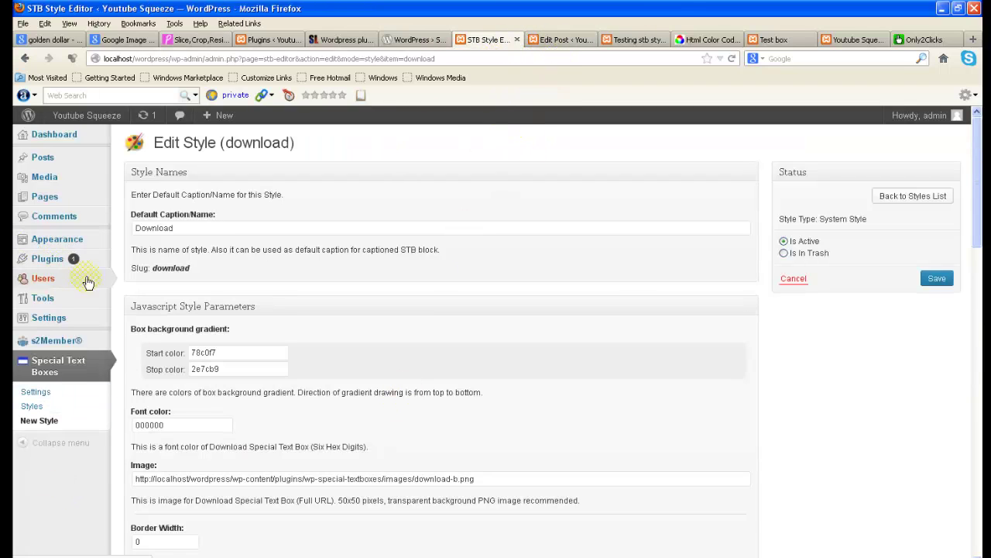
mouse_move(67, 288)
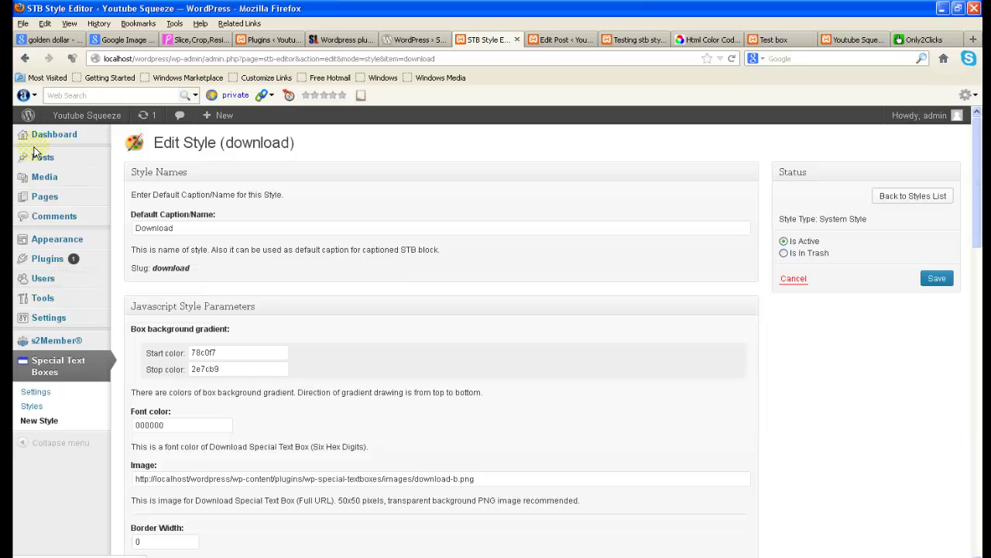
left_click(44, 177)
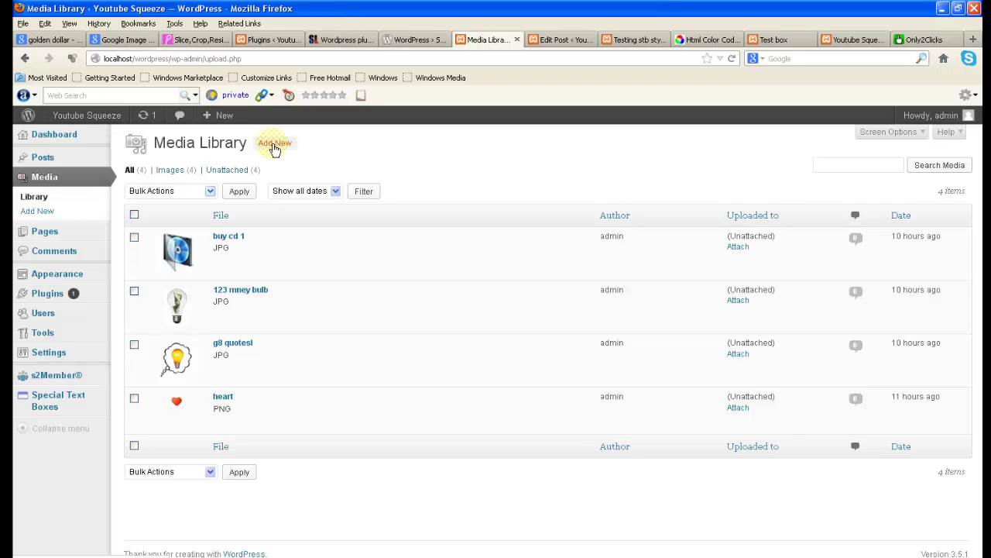
Step: Upload Golden dollar 60-92 qA6JWfKiHh.jpg to the media library and open its Edit Media page
left_click(273, 145)
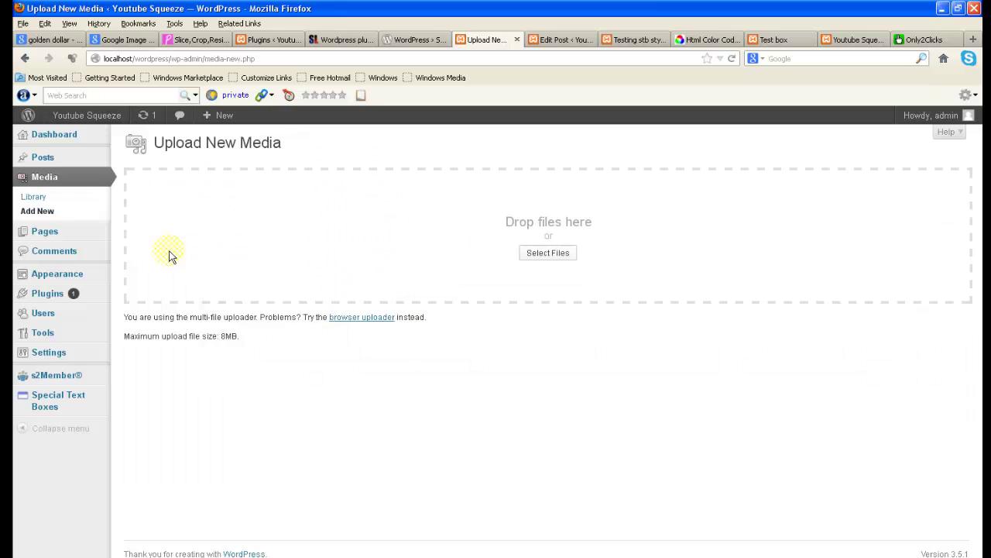
left_click(541, 252)
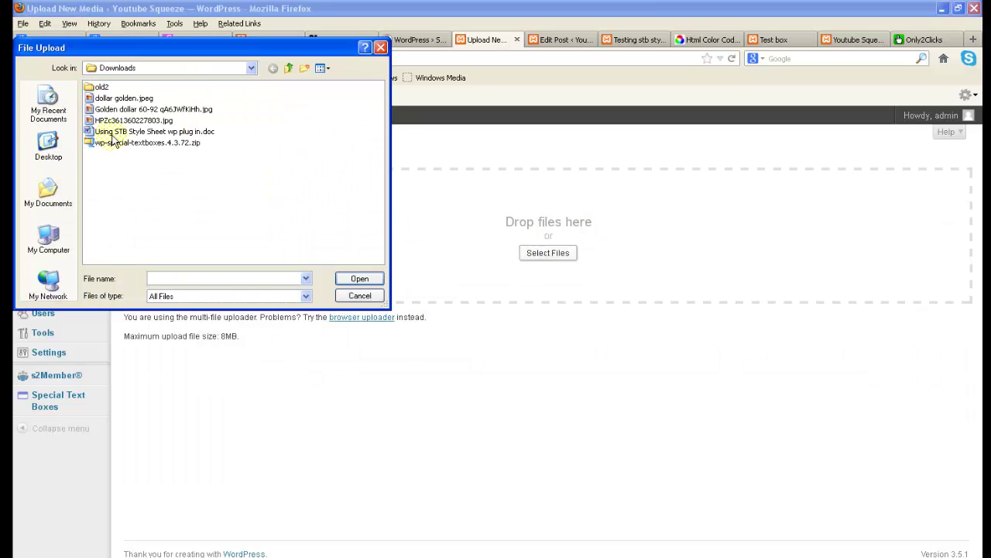
left_click(126, 109)
left_click(359, 279)
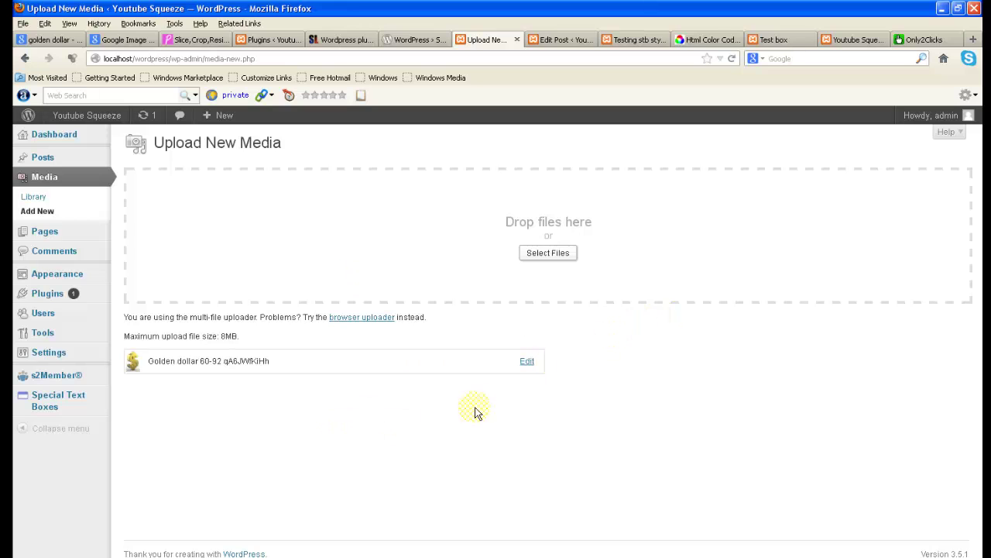
left_click(527, 361)
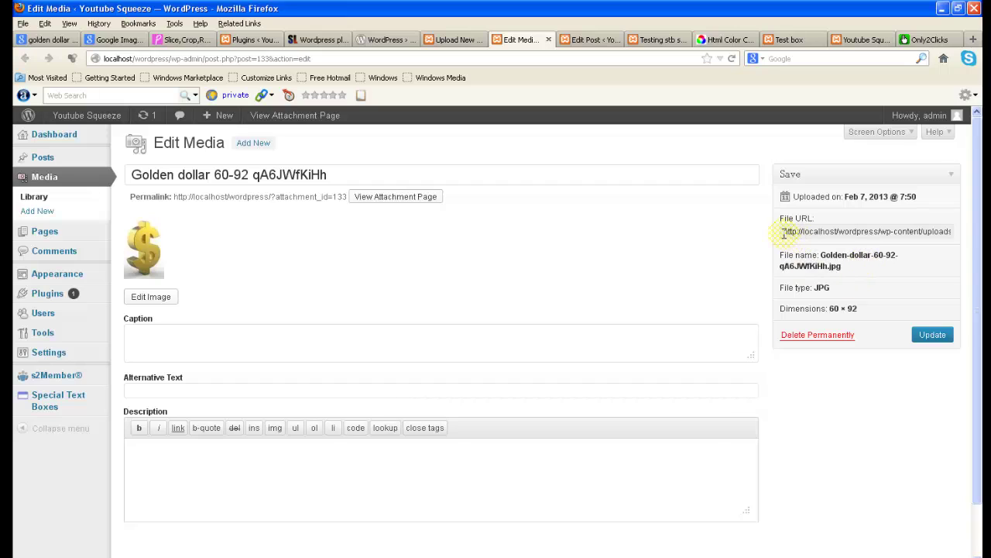
Step: Put the Golden dollar image's file URL into the Notepad note, replacing its old text
left_click(784, 232)
key("ctrl+a")
key("ctrl+c")
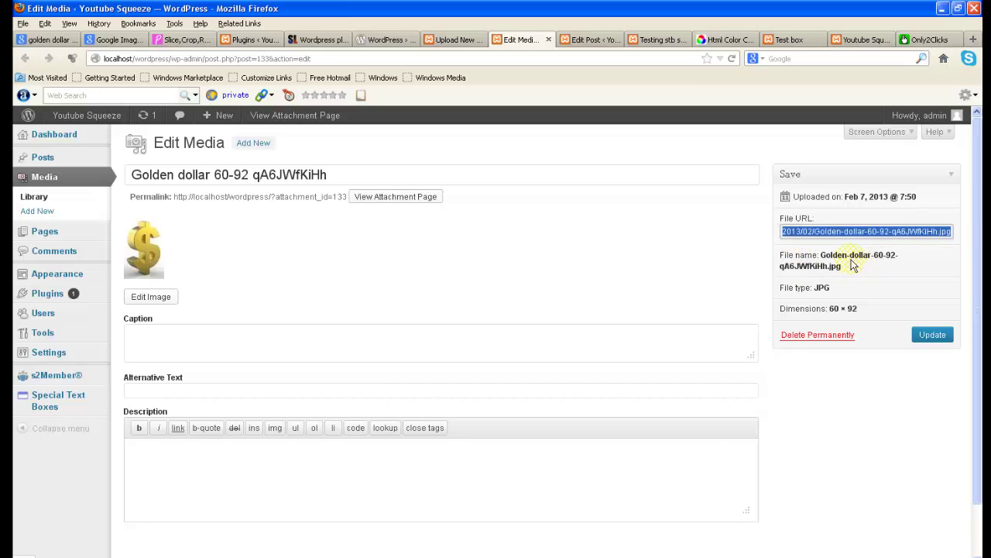
left_click(502, 551)
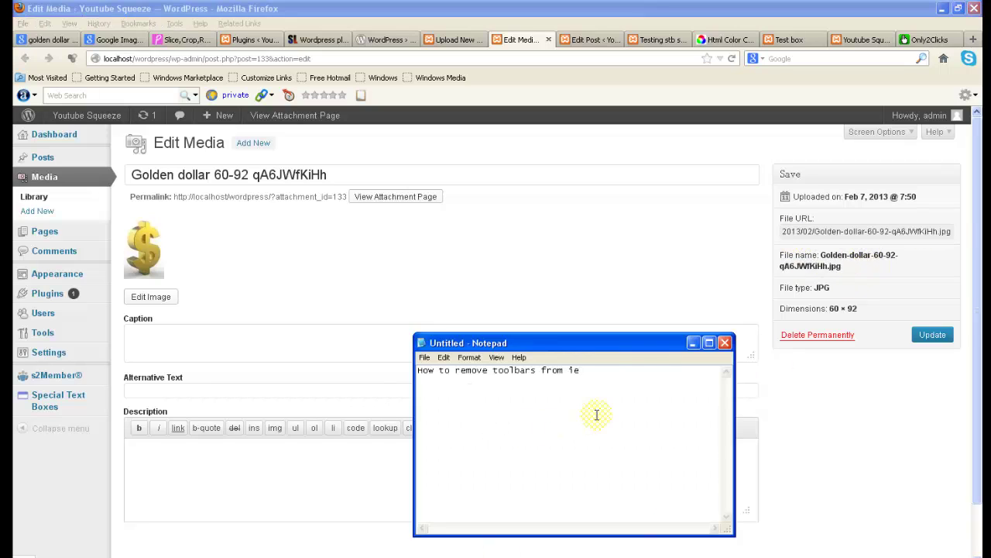
key("ctrl+a")
key("ctrl+v")
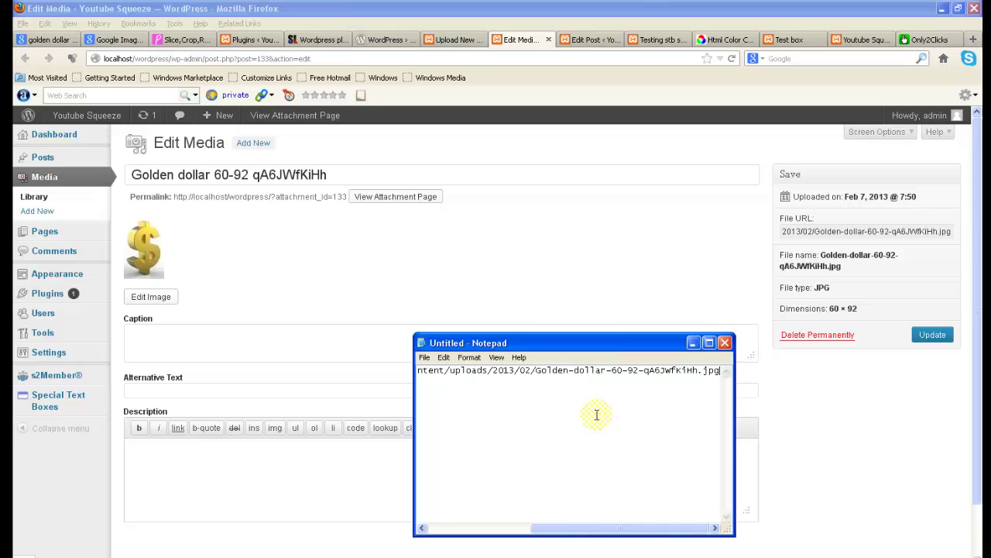
left_click(694, 343)
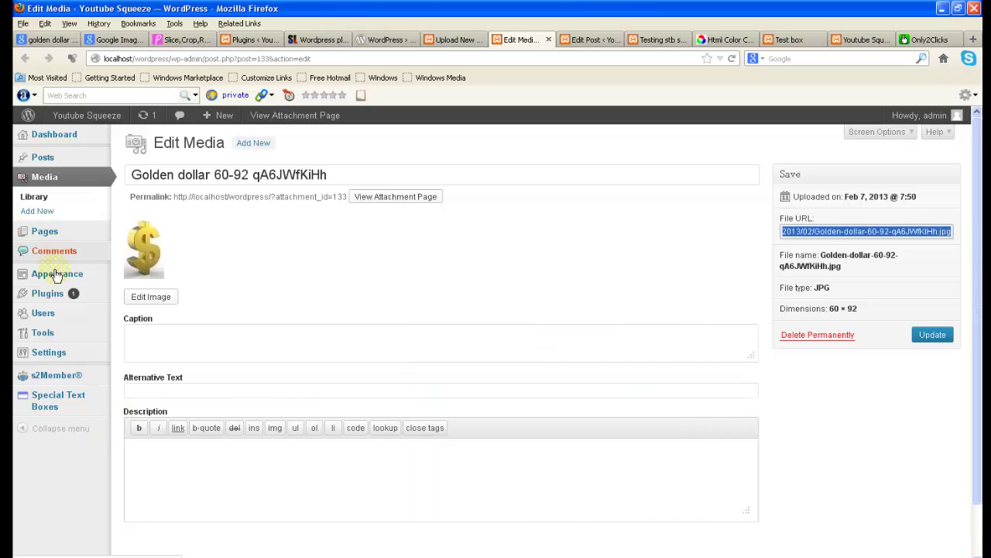
Step: Start a new Special Text Boxes style with default caption 'Golden Dollar'
left_click(42, 403)
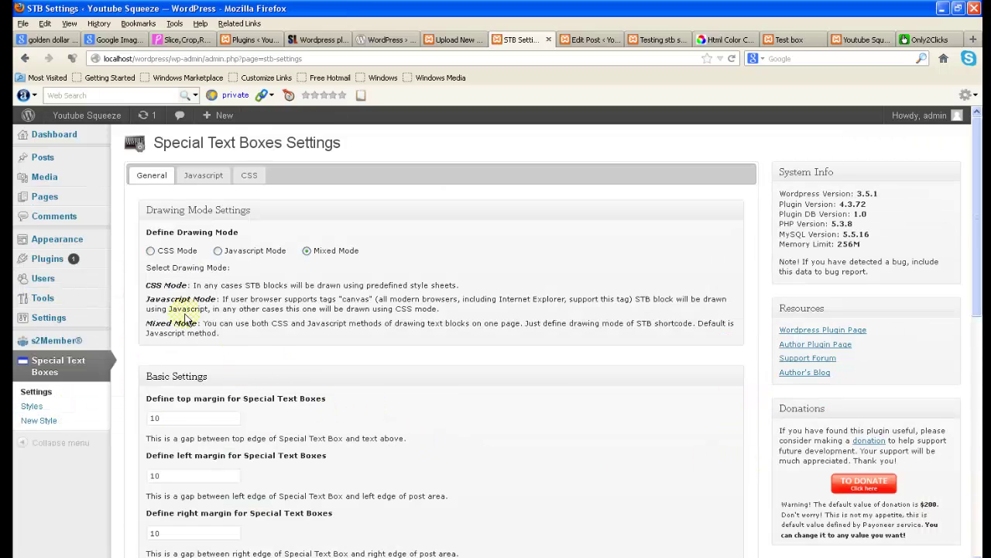
left_click(40, 421)
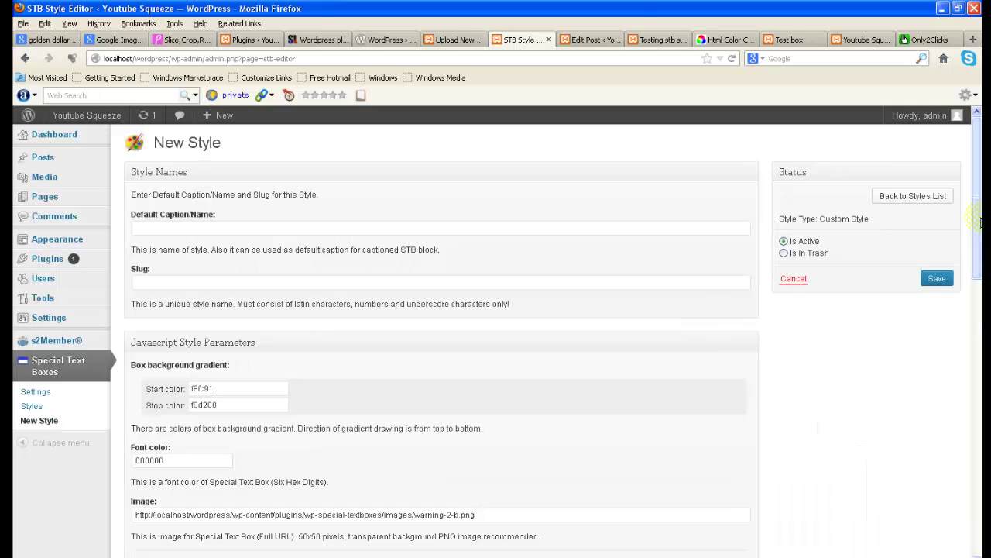
left_click(140, 228)
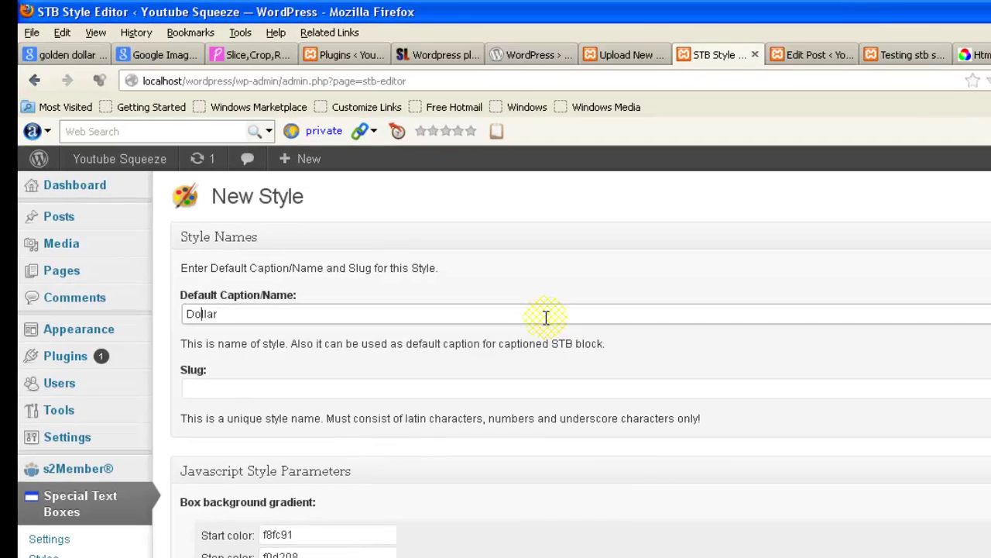
type("oLDEN")
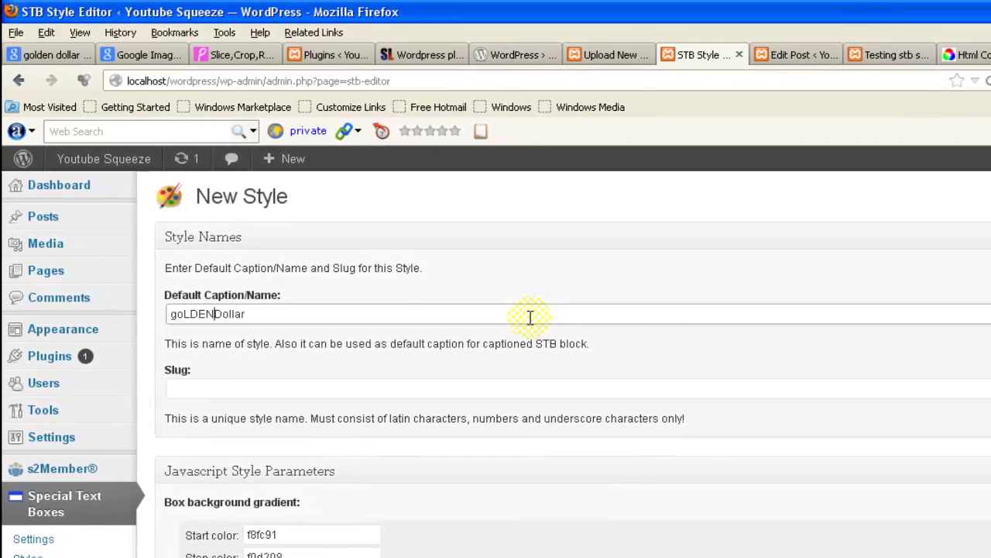
key("BackSpace")
key("BackSpace")
key("BackSpace")
key("BackSpace")
key("BackSpace")
key("BackSpace")
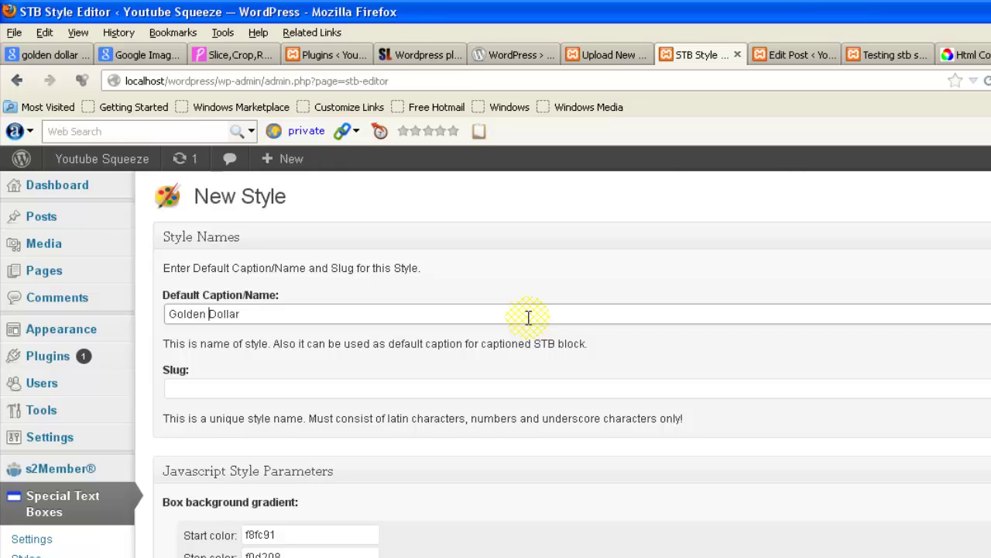
Step: Enter 'goldendollar' as the new style's slug
left_click(267, 389)
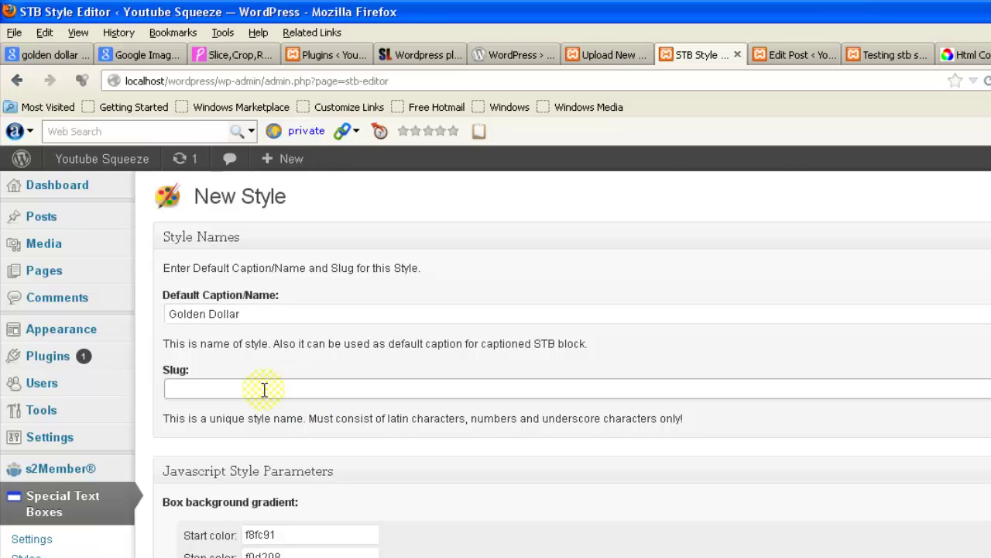
type("goldendollar")
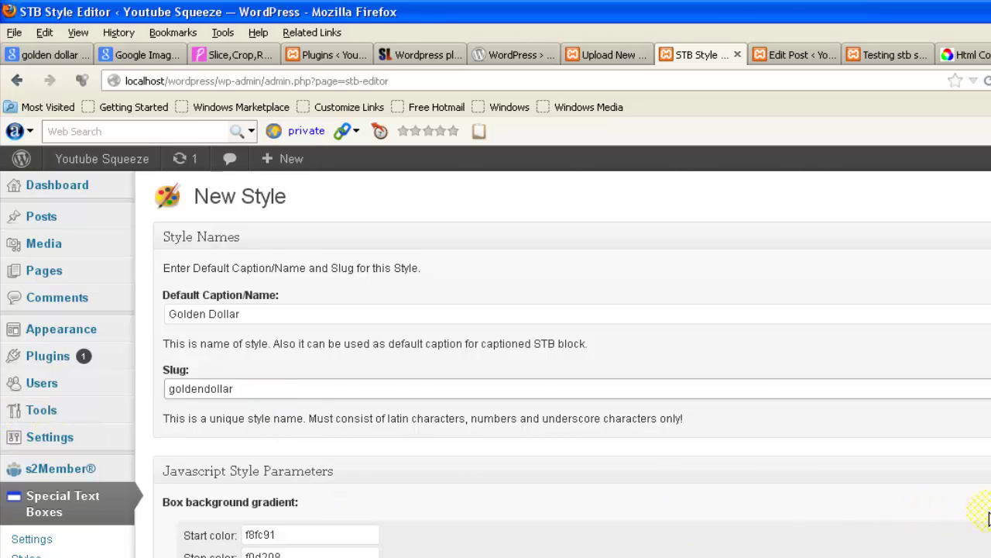
Step: Set the box background gradient's start colour to the near-black 191a03
scroll(981, 508, "down", 1)
scroll(980, 508, "down", 2)
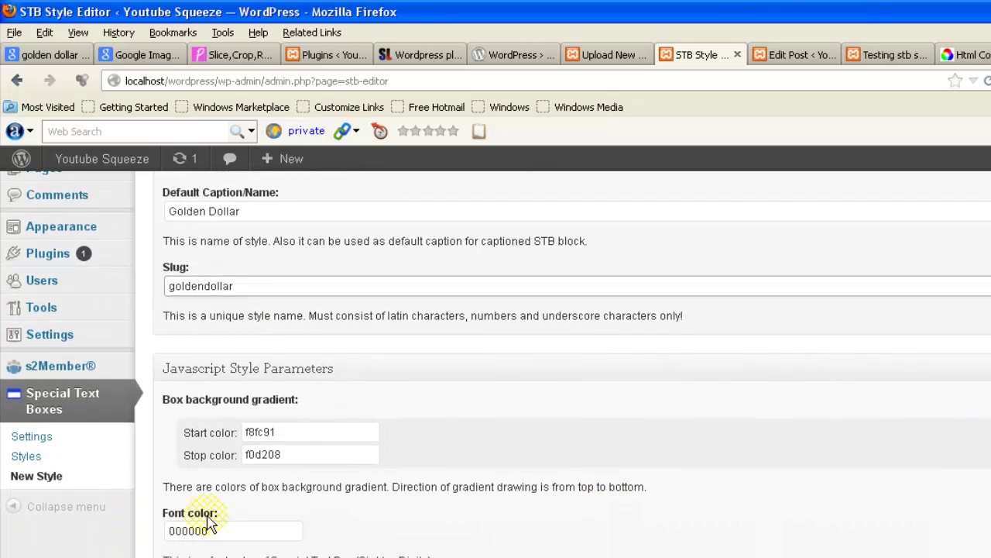
left_click(301, 431)
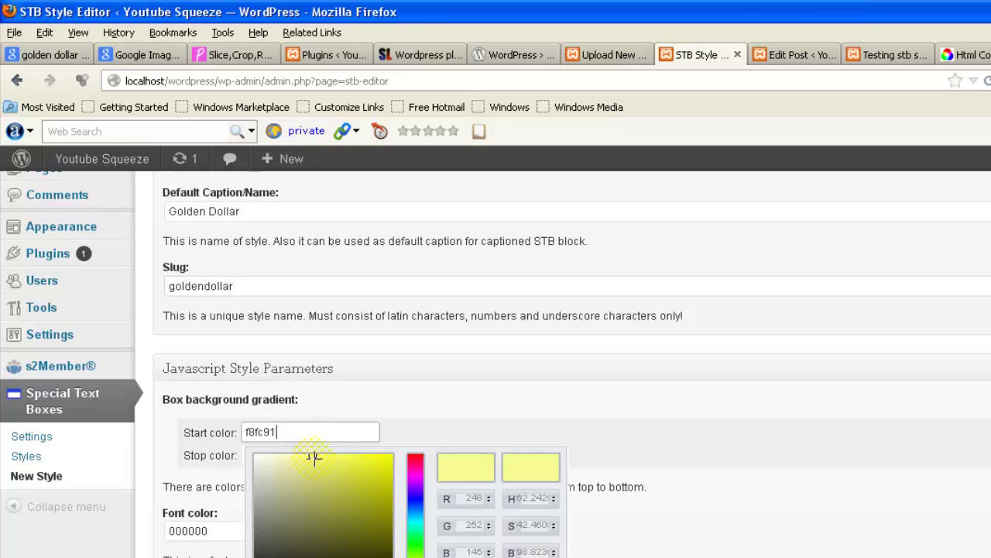
left_click_drag(311, 457, 320, 555)
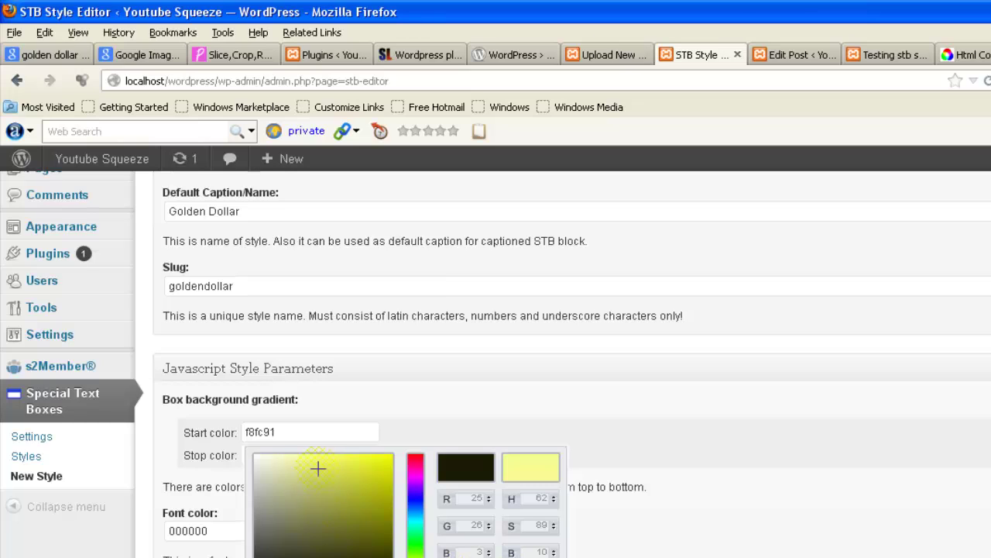
left_click(180, 433)
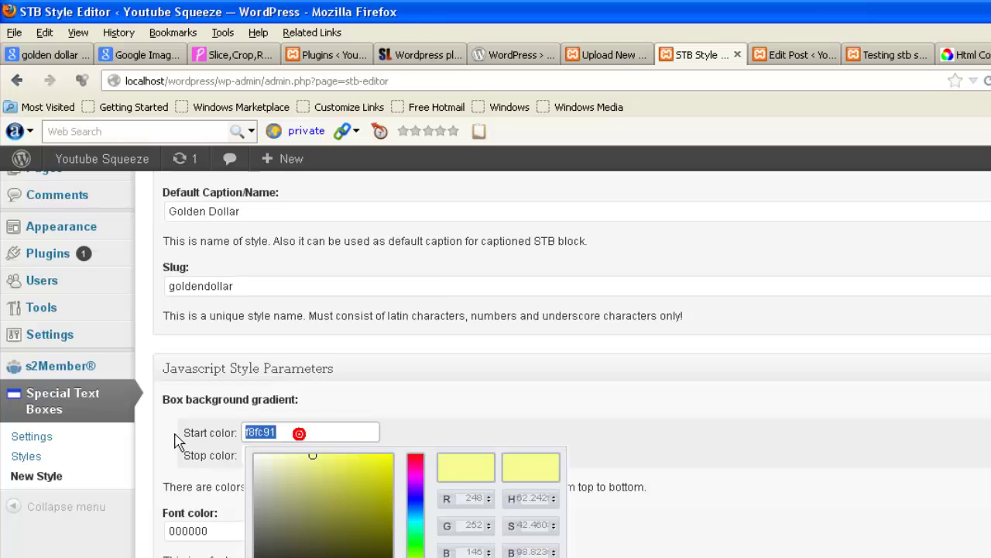
Step: Set the gradient's stop colour to 9c9b96, replacing the old f0d208
left_click(213, 463)
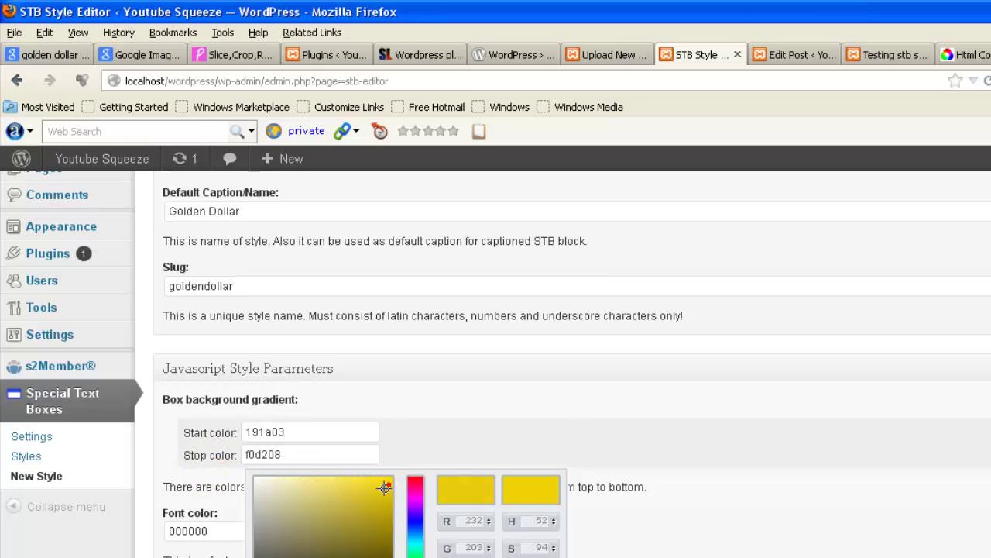
left_click_drag(389, 486, 357, 553)
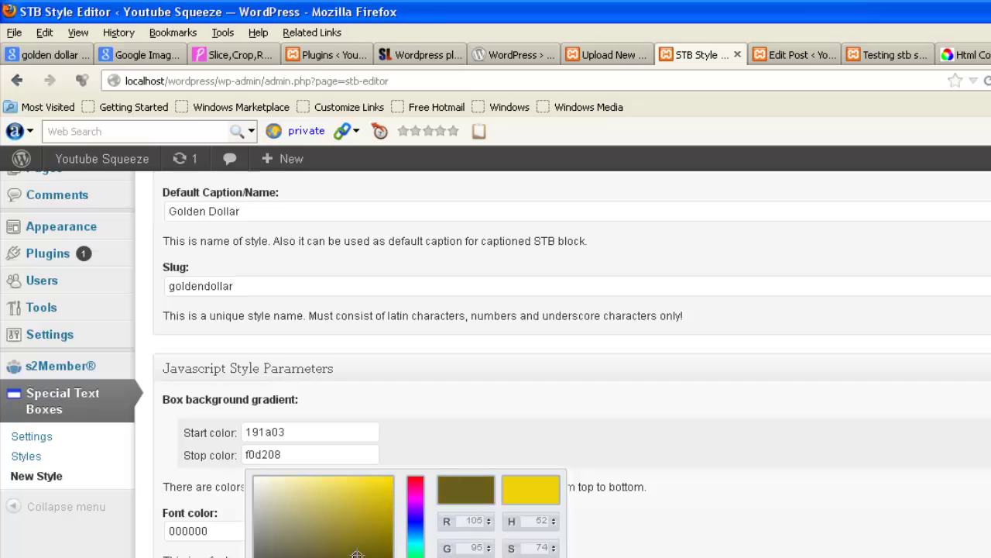
left_click_drag(278, 554, 259, 529)
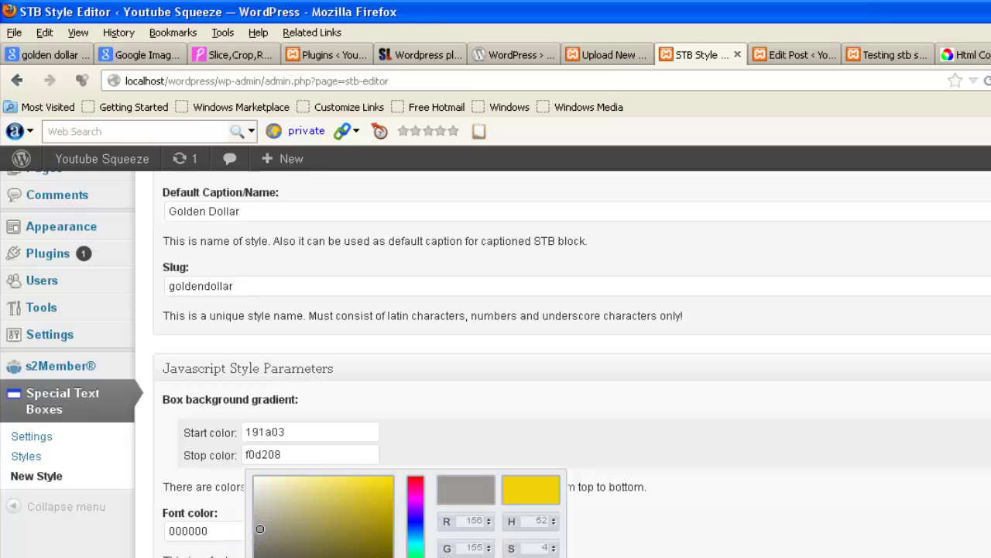
left_click(293, 458)
type("9c9b96")
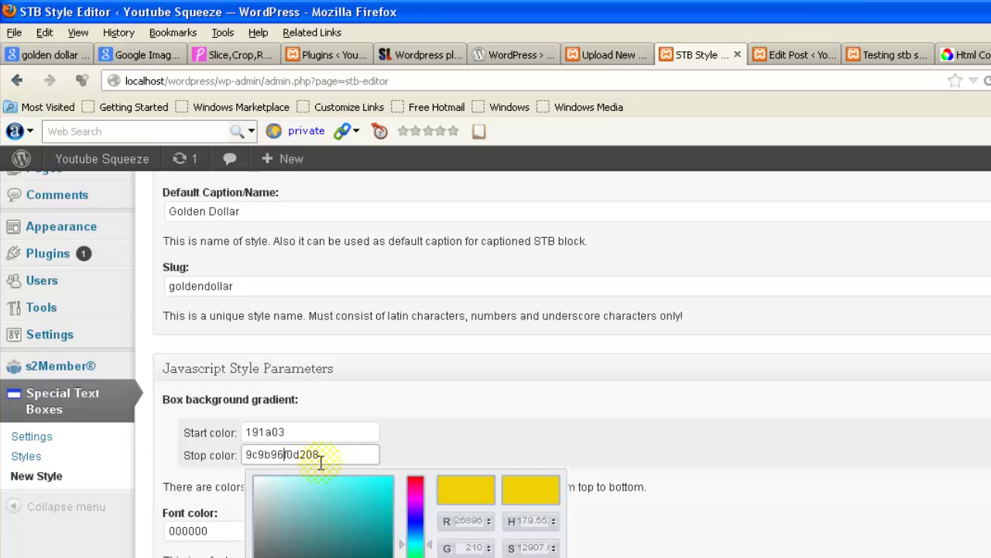
key("shift+End")
key("Delete")
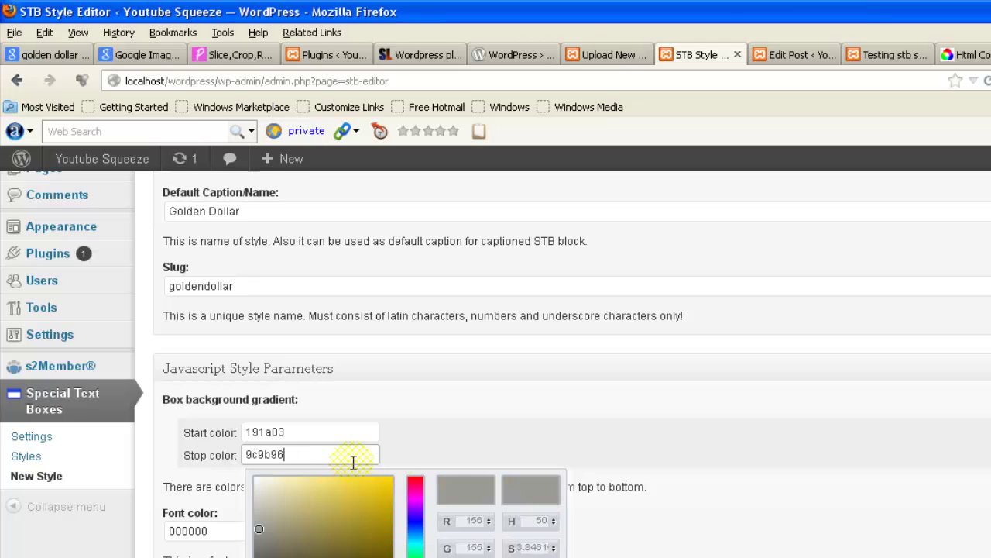
left_click(733, 457)
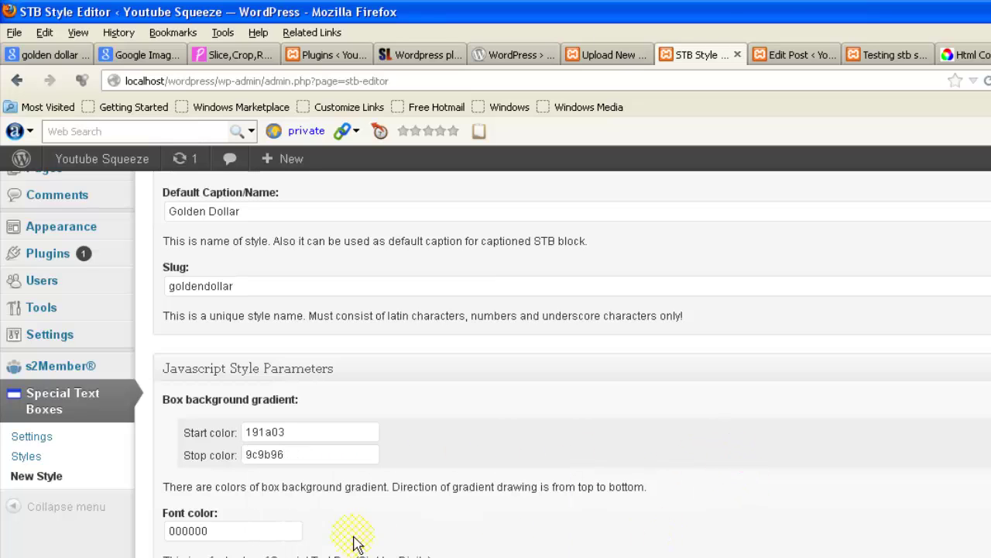
Step: Check the Golden Dollar style's box font colour value
scroll(290, 500, "down", 3)
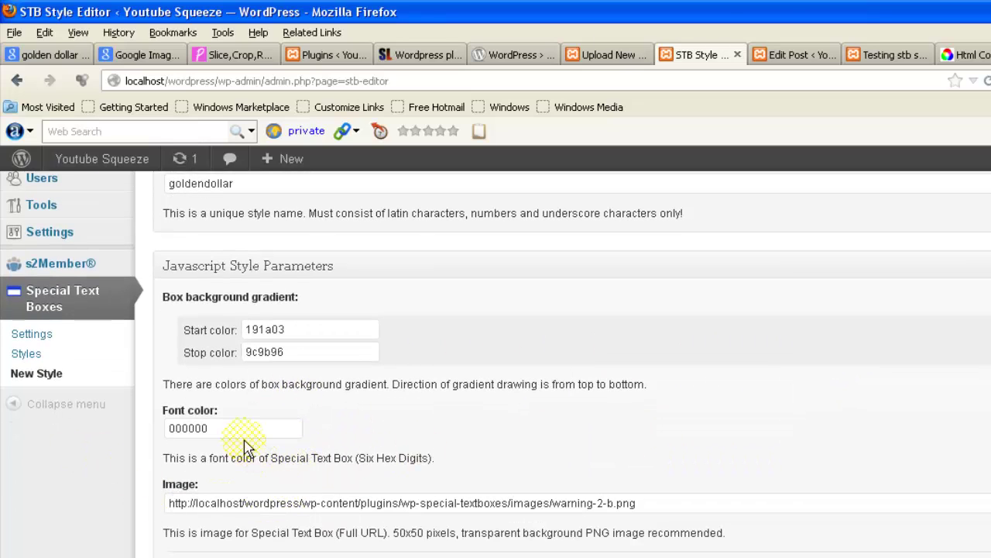
left_click(240, 430)
left_click(678, 431)
Step: Replace the JavaScript image URL with the Golden-dollar-60-92-qA6JWfKiHh.jpg URL from Notepad
scroll(670, 439, "down", 5)
scroll(670, 439, "down", 1)
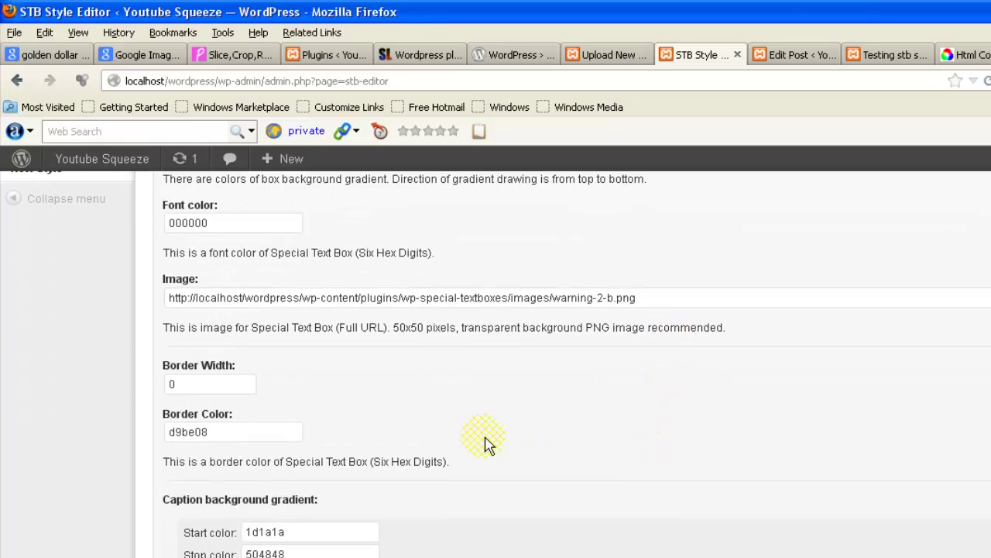
left_click_drag(652, 302, 109, 294)
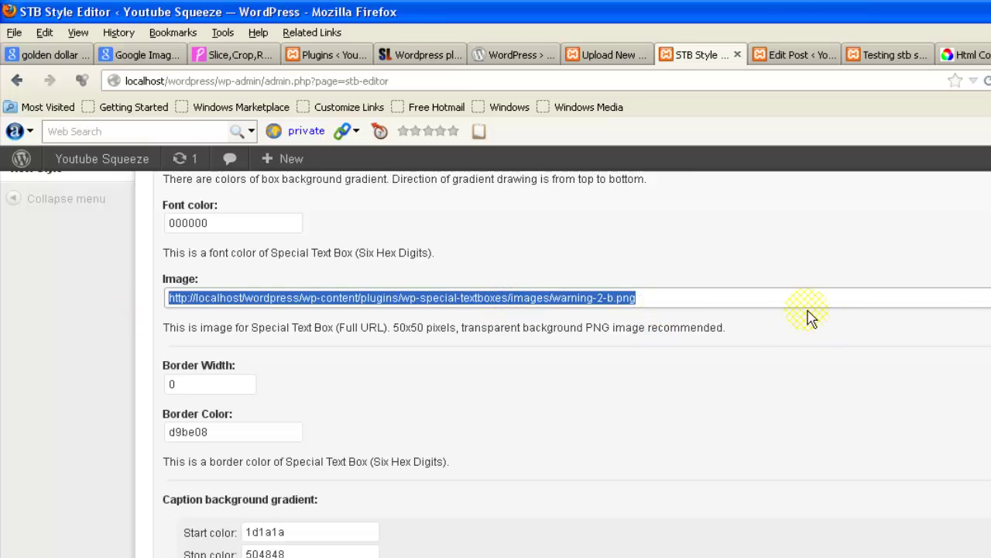
type("9c9b96")
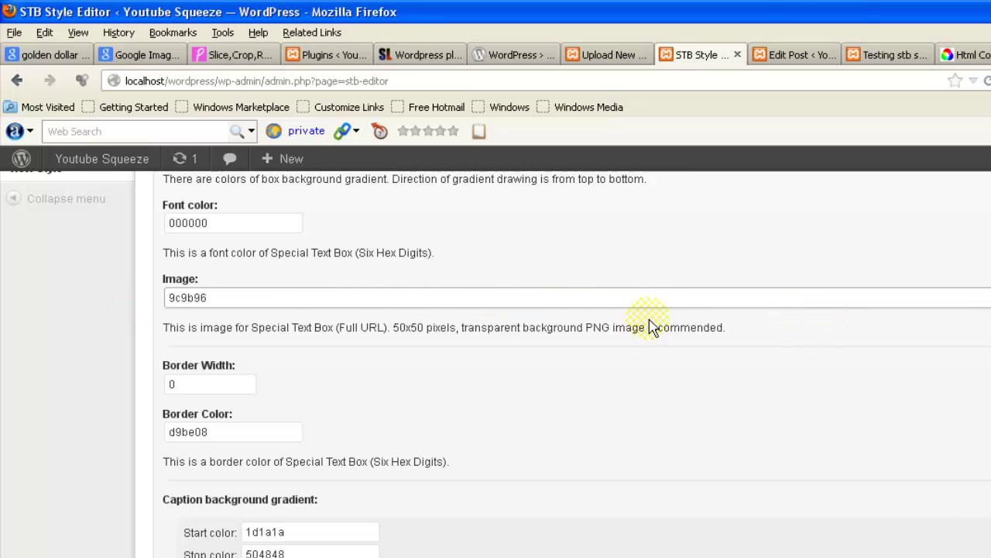
key("ctrl+z")
key("alt+Tab")
key("ctrl+a")
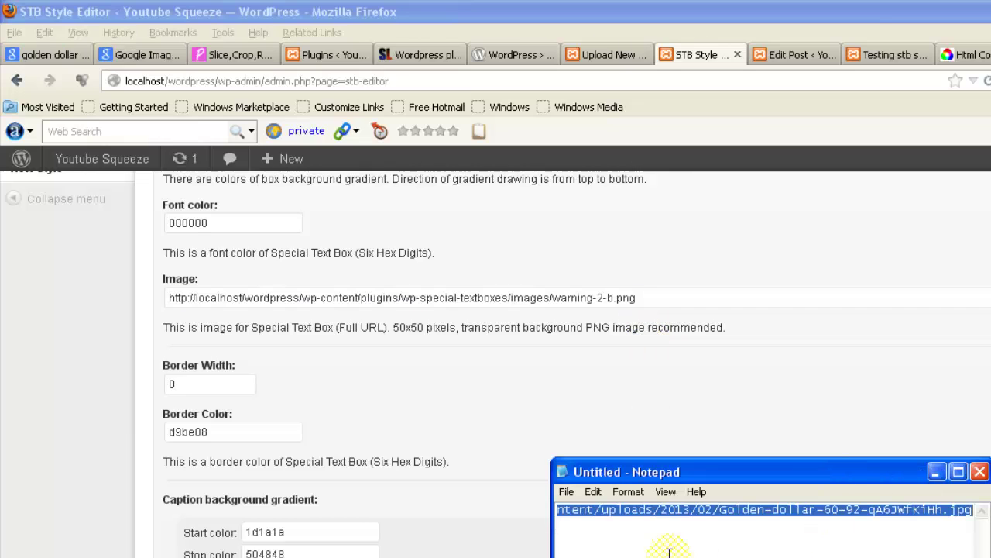
left_click(667, 296)
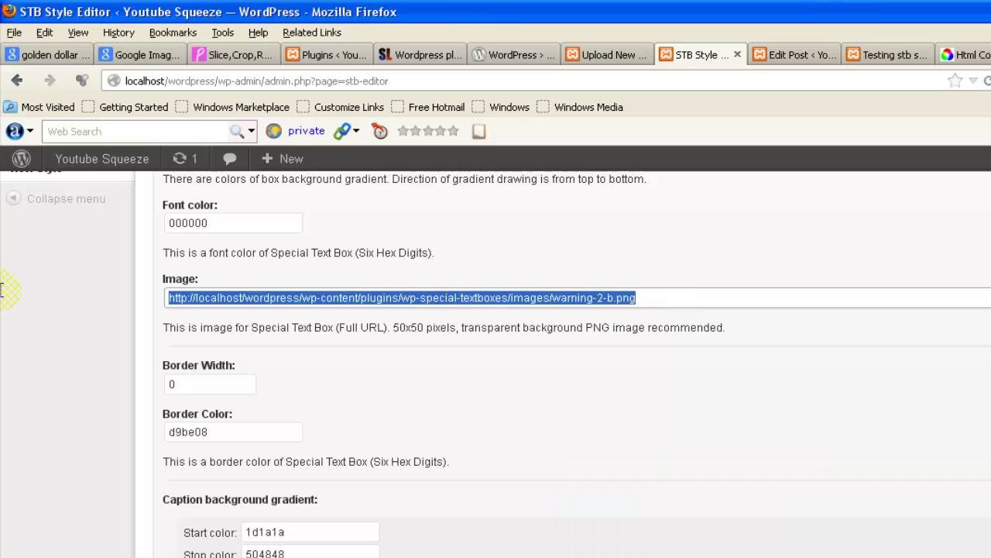
type("http://localhost/wordpress/wp-content/uploads/2013/02/Golden-dollar-60-92-qA6JWfKiHh.jpg")
Step: Paste the same Golden-dollar image URL into the CSS Image field
scroll(212, 261, "down", 3)
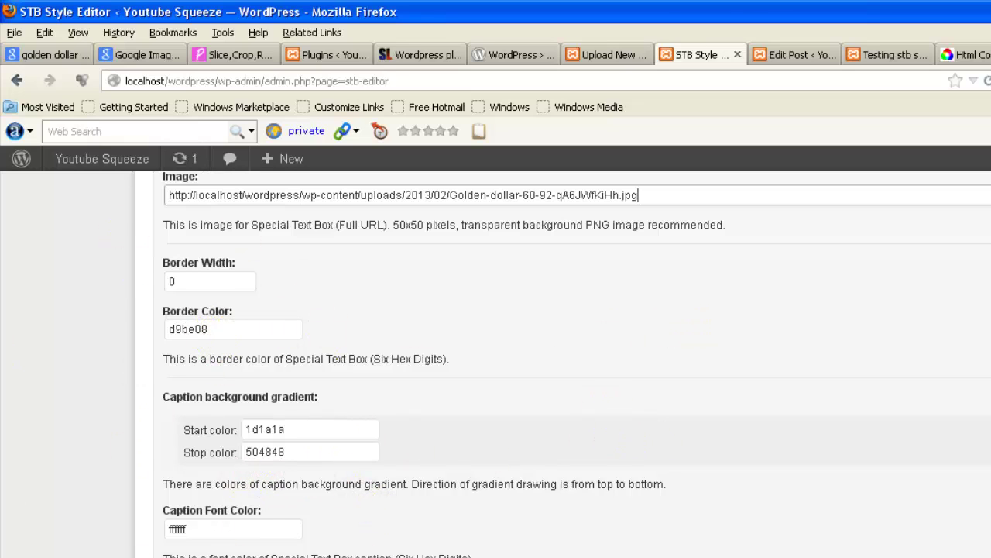
scroll(495, 356, "down", 9)
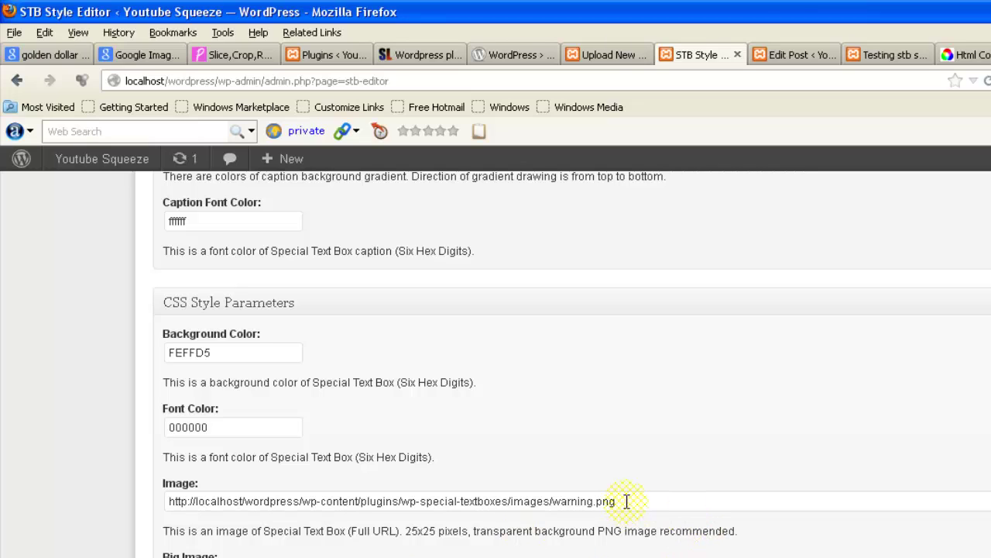
left_click_drag(626, 501, 93, 507)
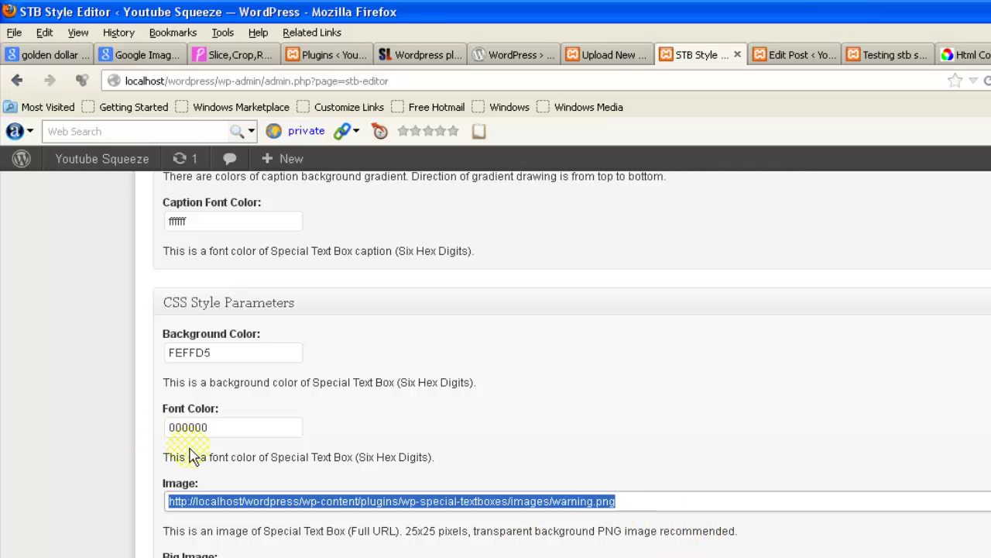
type("http://localhost/wordpress/wp-content/uploads/2013/02/Golden-dollar-60-92-qA6JWfKiHh.jpg")
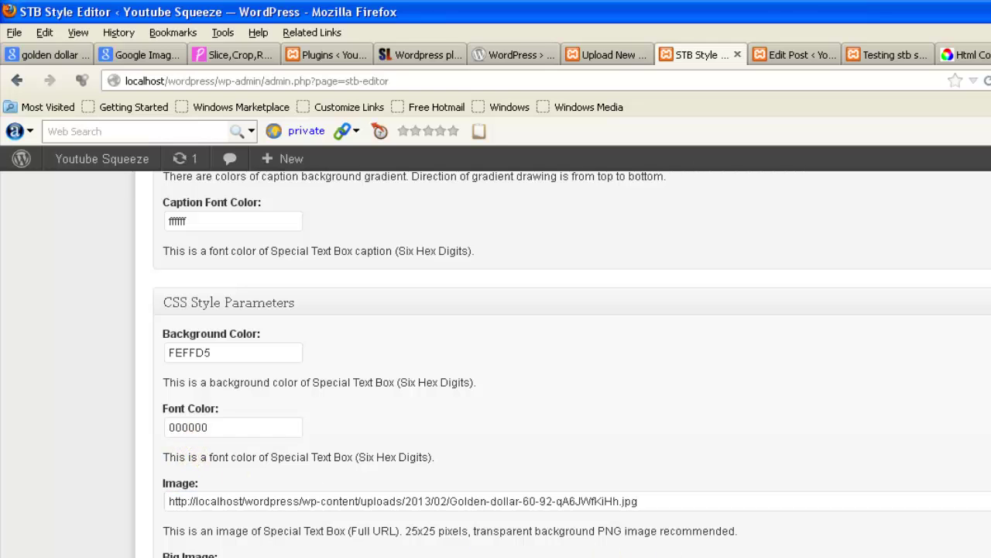
scroll(495, 356, "down", 4)
scroll(495, 364, "up", 10)
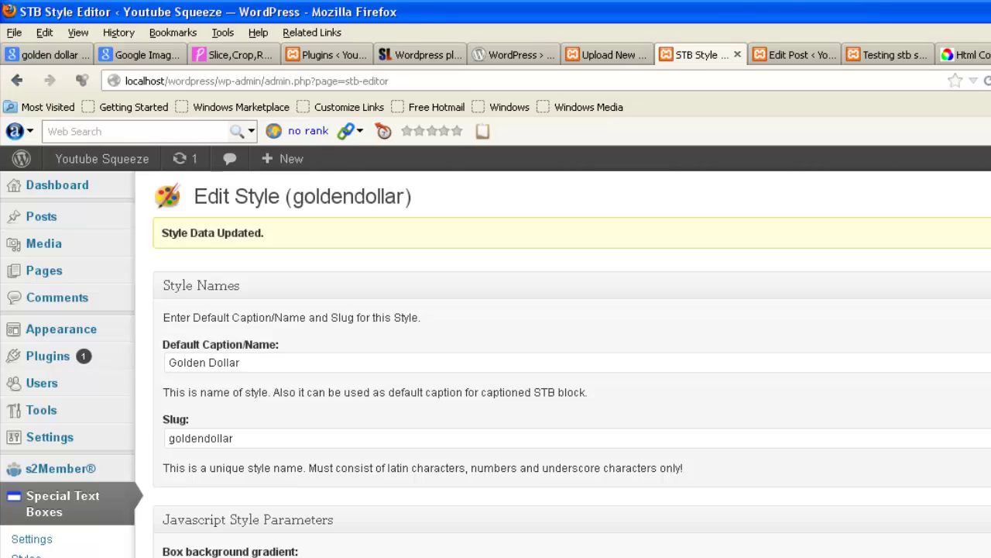
Step: In the post editor, paste a copy of the [stb id="download"] block below the original
left_click(796, 60)
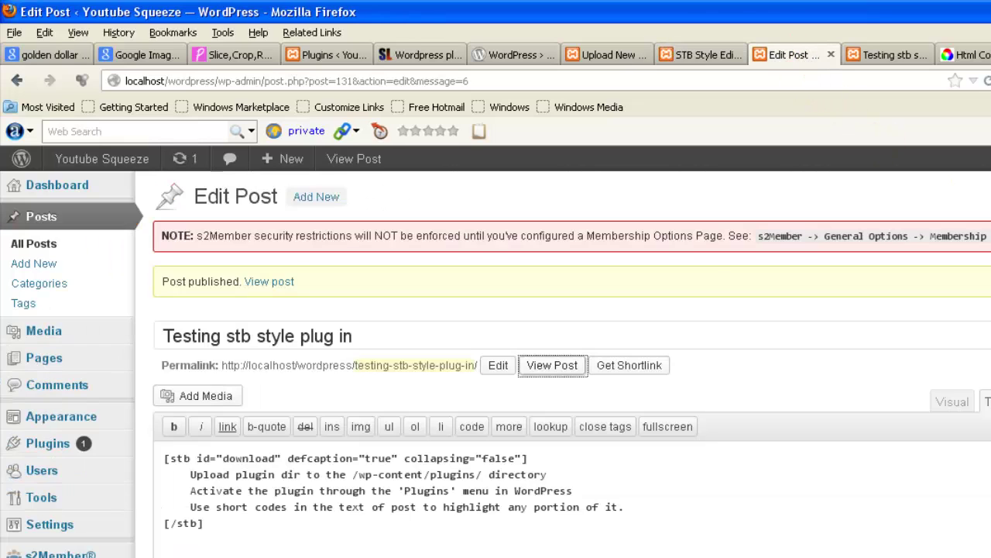
left_click(211, 529)
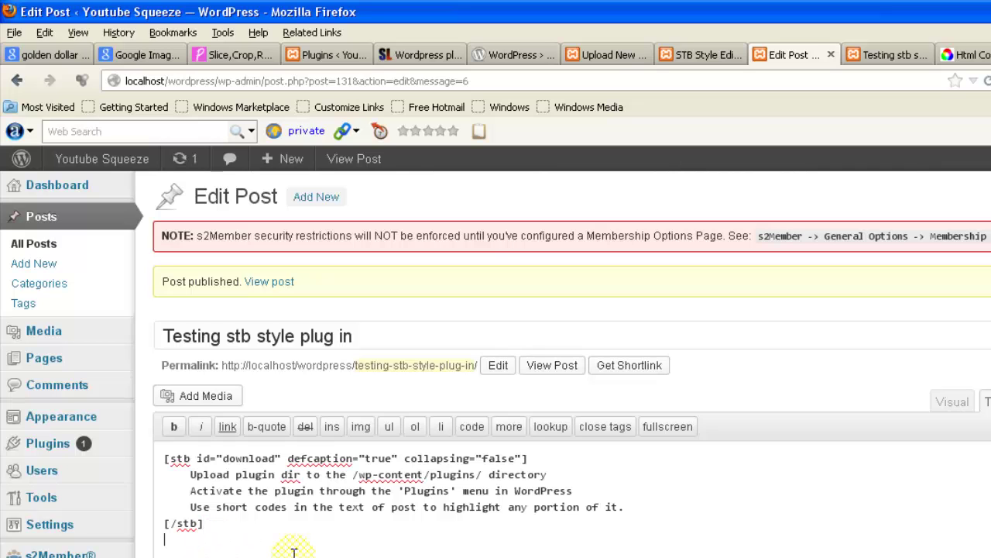
left_click_drag(222, 527, 121, 449)
key("ctrl+c")
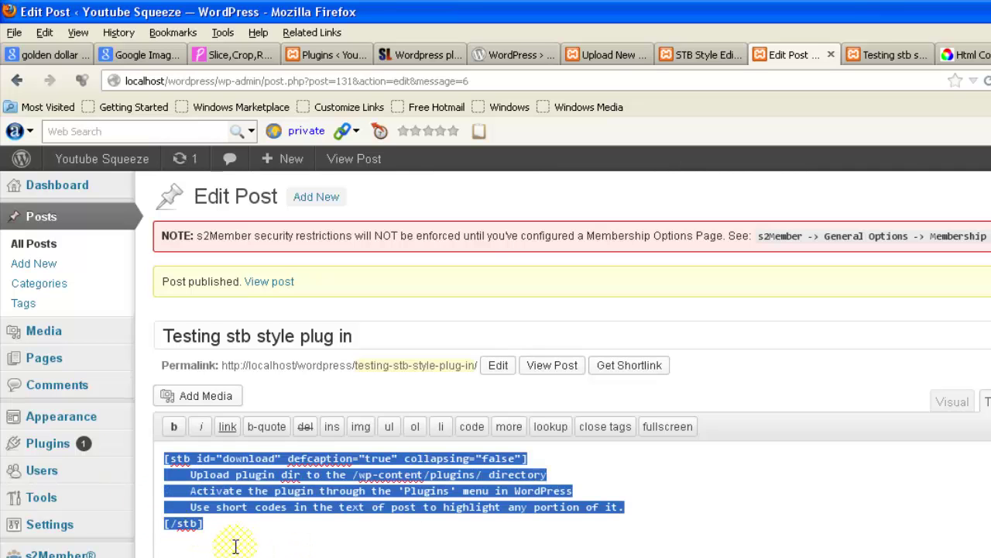
left_click(230, 545)
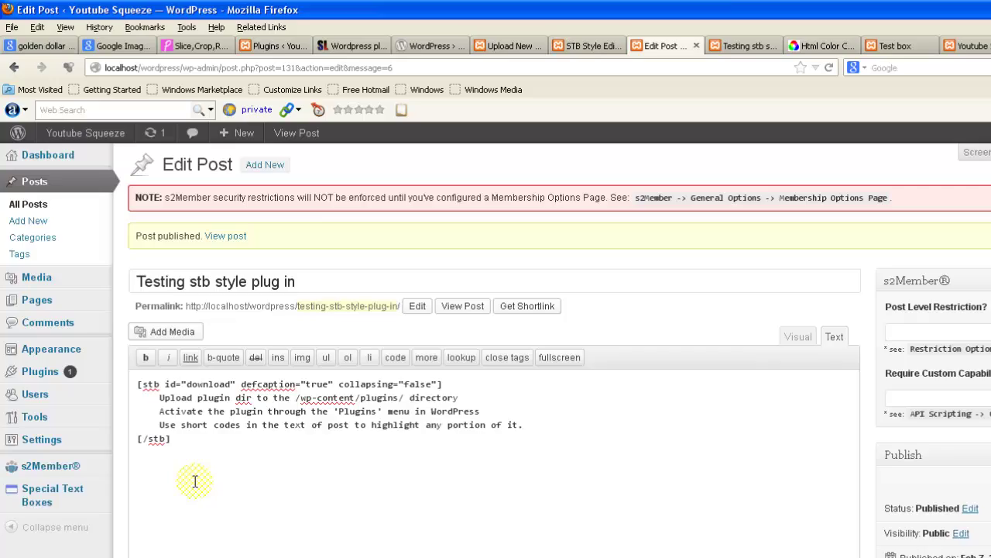
key("ctrl+v")
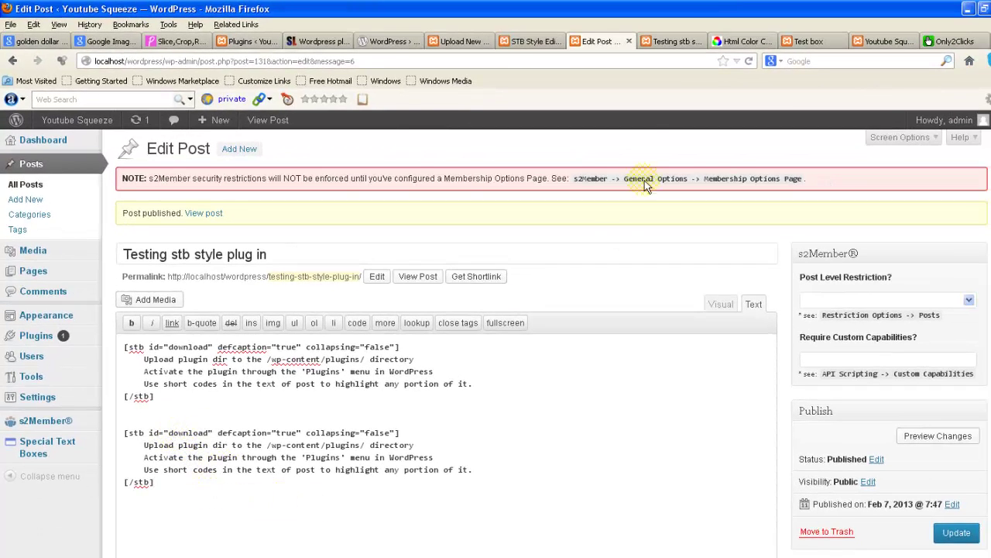
Step: Copy the goldendollar slug from the text box styles list
left_click(523, 42)
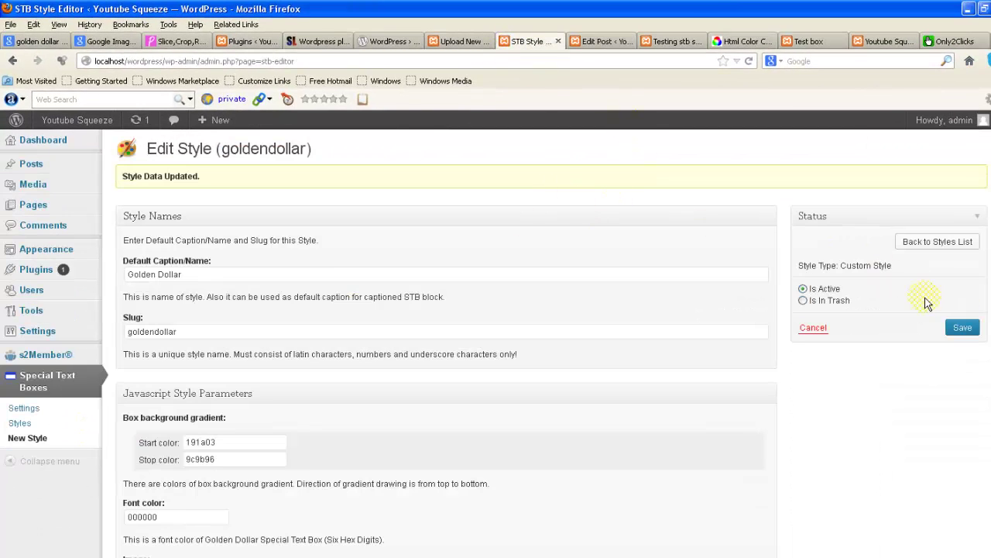
left_click(933, 241)
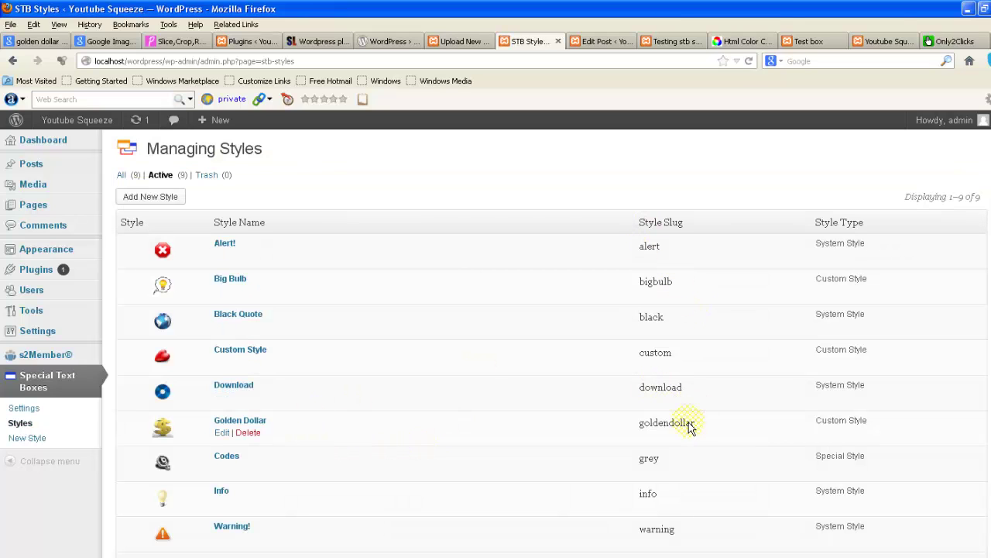
mouse_move(699, 427)
left_mouse_down()
mouse_move(628, 425)
mouse_move(698, 432)
left_mouse_up()
left_click(627, 426)
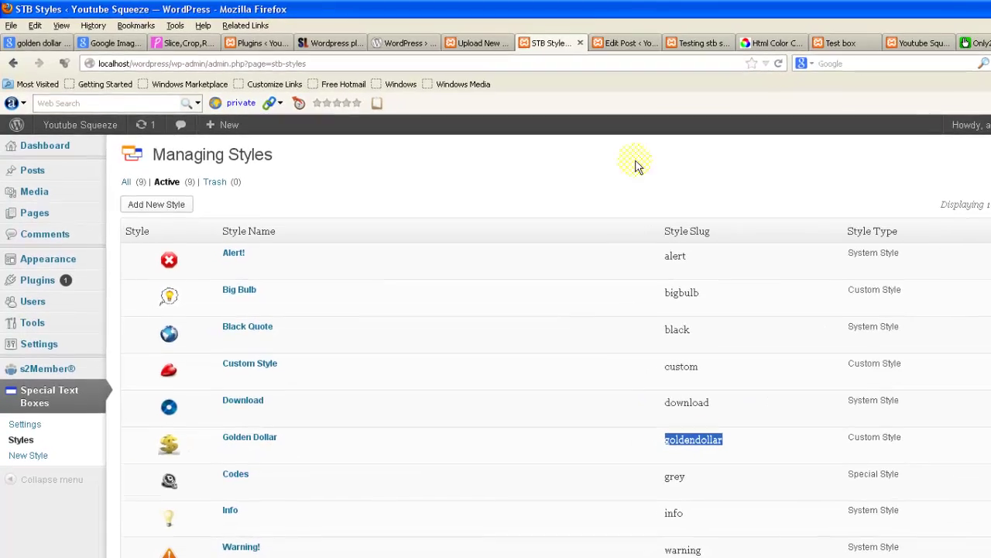
left_click(589, 41)
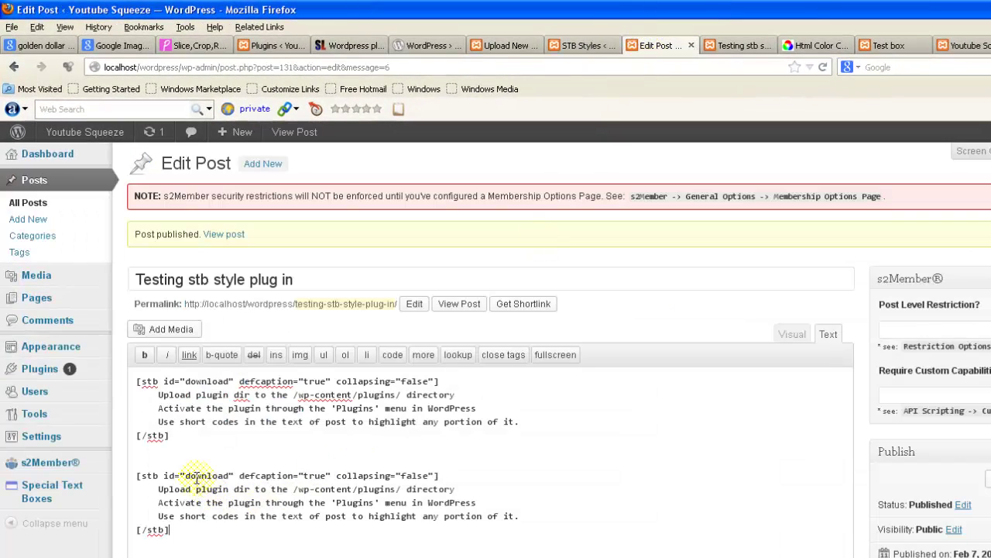
Step: Select 'download' in the second block's id so it can be replaced with goldendollar
left_click_drag(207, 474, 224, 474)
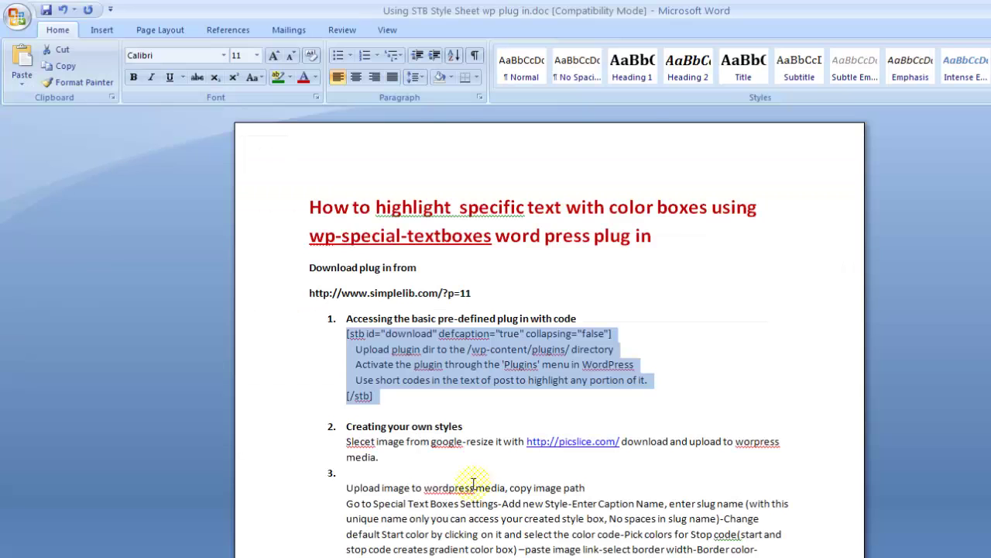
Step: Select the custom [stextbox id="alert" ...] shortcode paragraph in section 4 of the Word notes
scroll(460, 509, "down", 3)
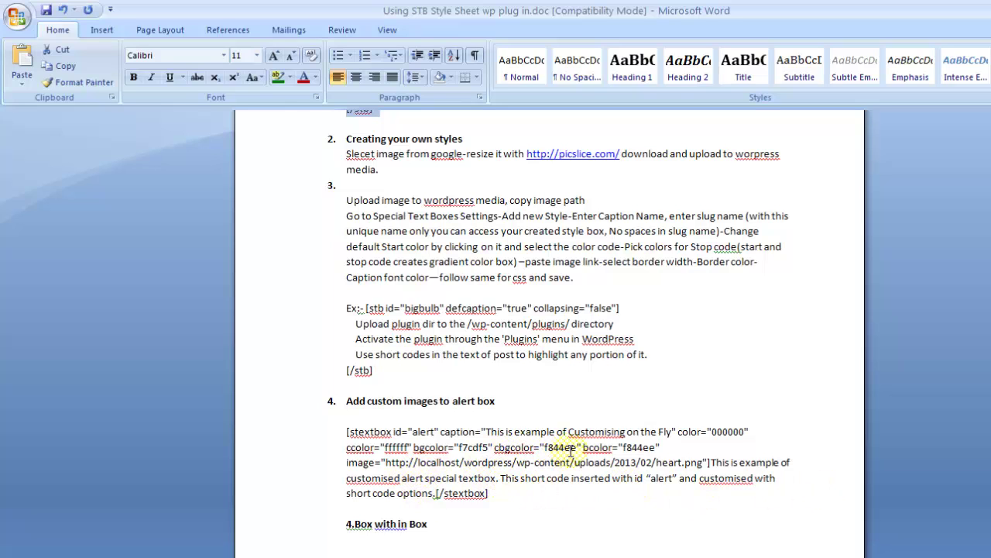
left_click_drag(339, 427, 508, 499)
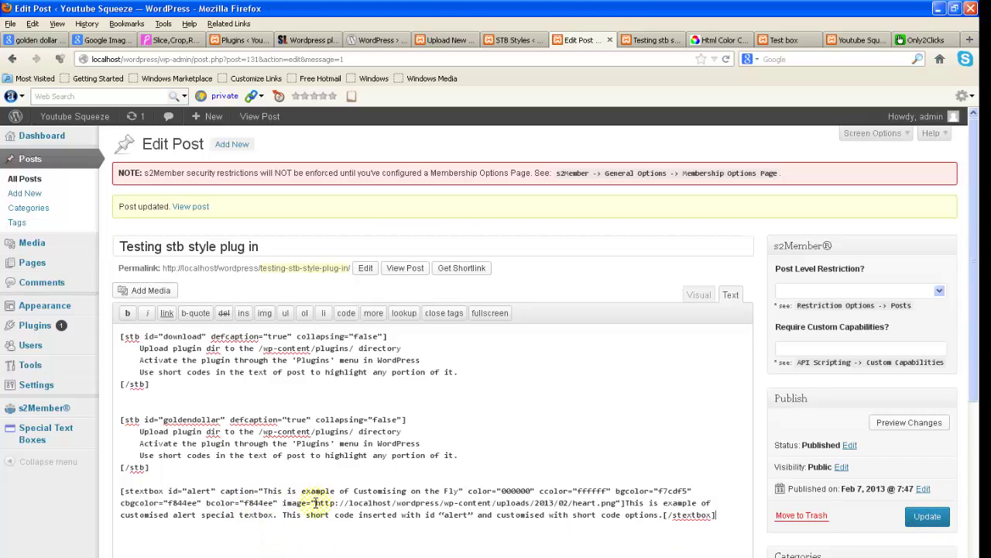
Step: Replace the alert's heart.png URL with the Golden Dollar image URL and update the post
left_click_drag(314, 503, 606, 502)
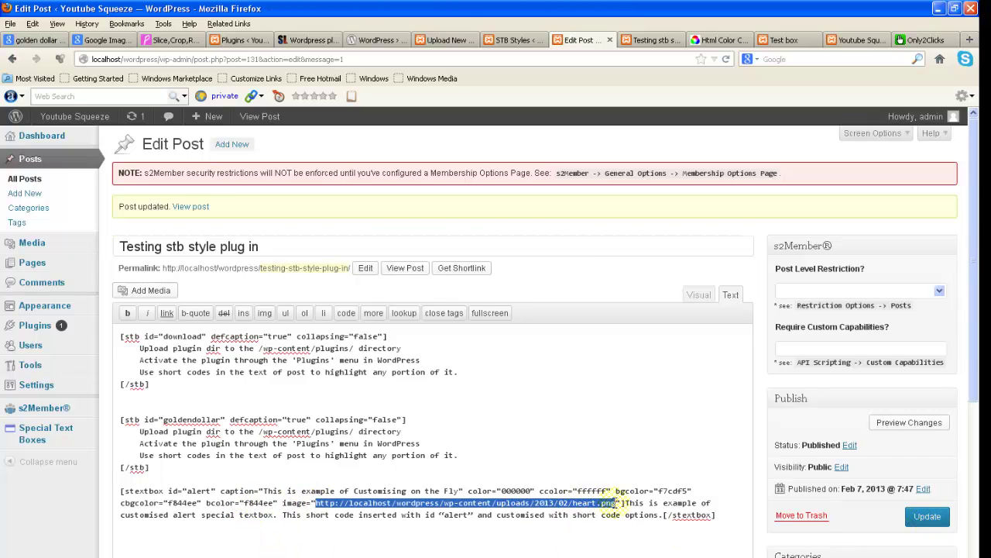
key("alt+Tab")
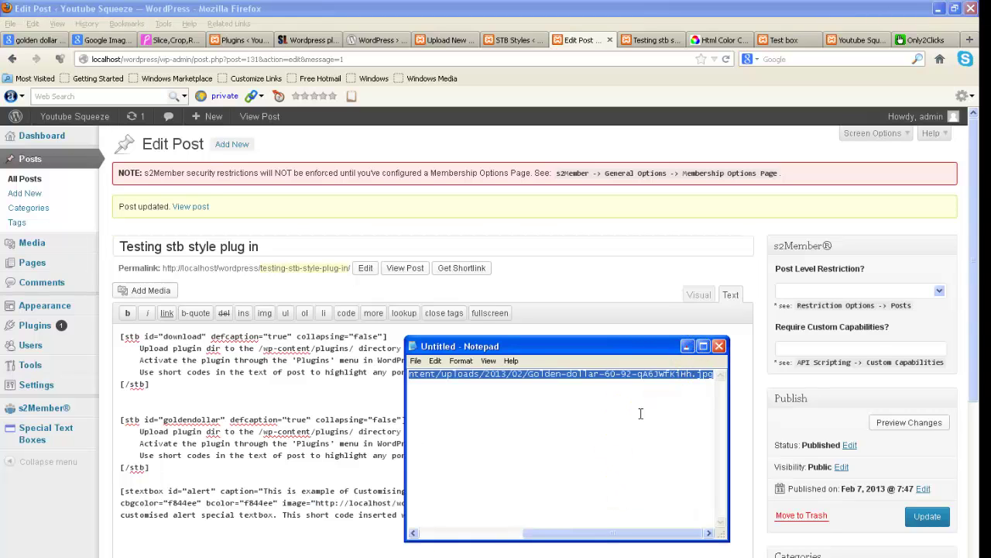
key("alt+Tab")
type("http://localhost/wordpress/wp-content/uploads/2013/02/Golden-dollar-60-92-qA6JWfKiHh.jpg")
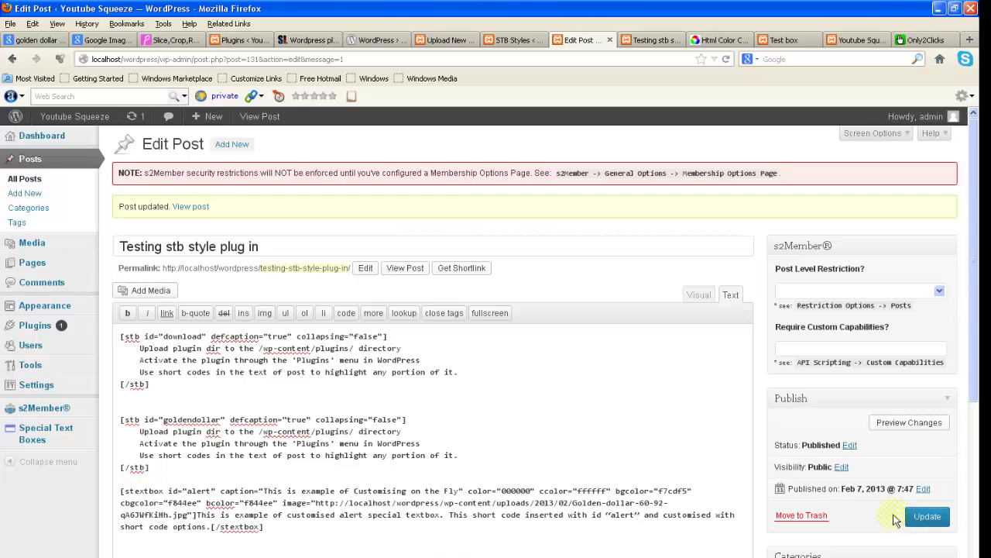
left_click(930, 522)
Step: Update the post again and reload the live page to see the pink alert box
left_click_drag(195, 514, 207, 529)
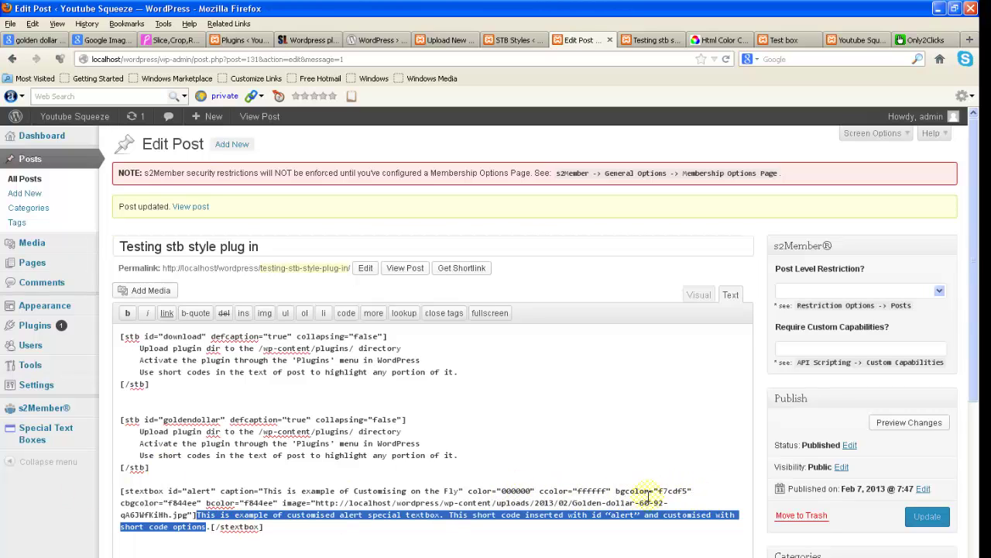
left_click(929, 518)
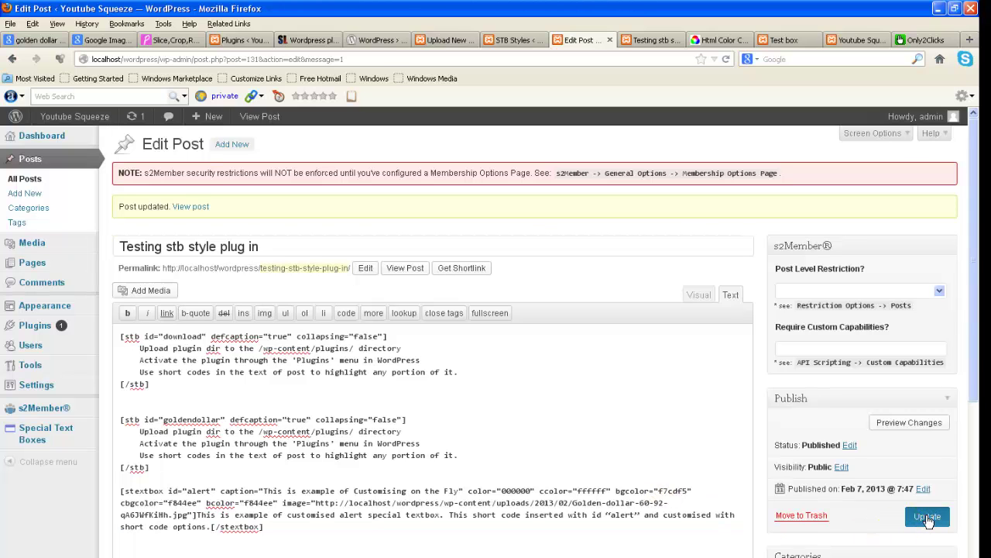
left_click(647, 40)
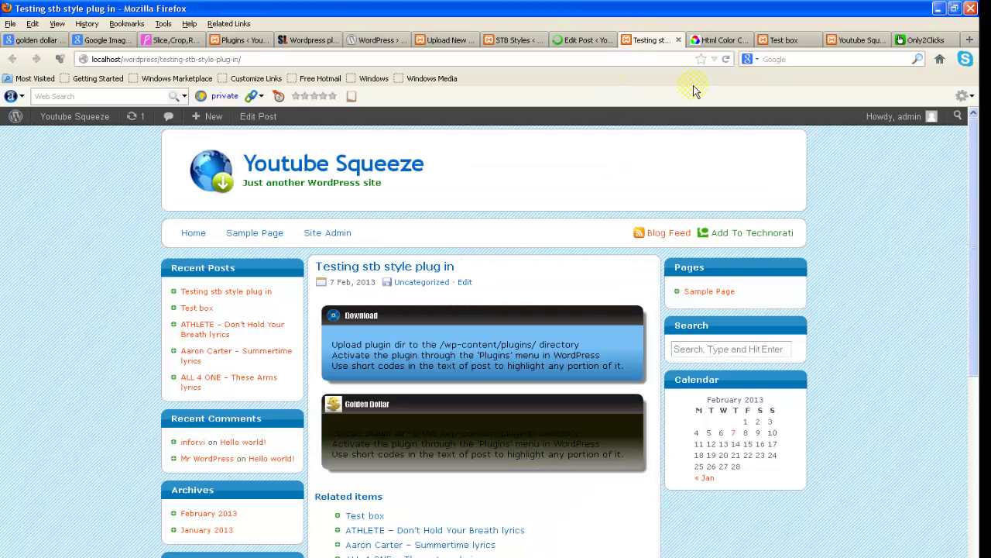
left_click(727, 62)
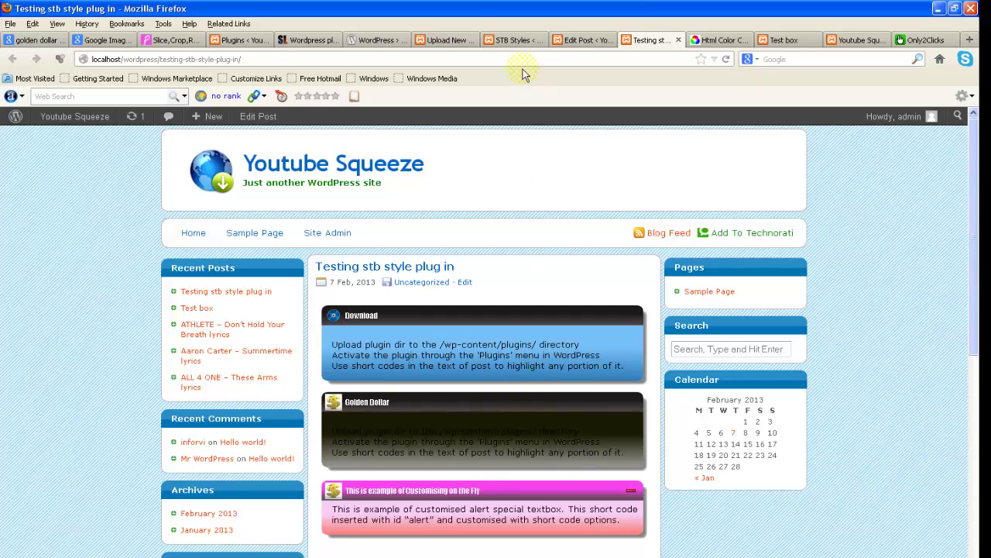
left_click(514, 40)
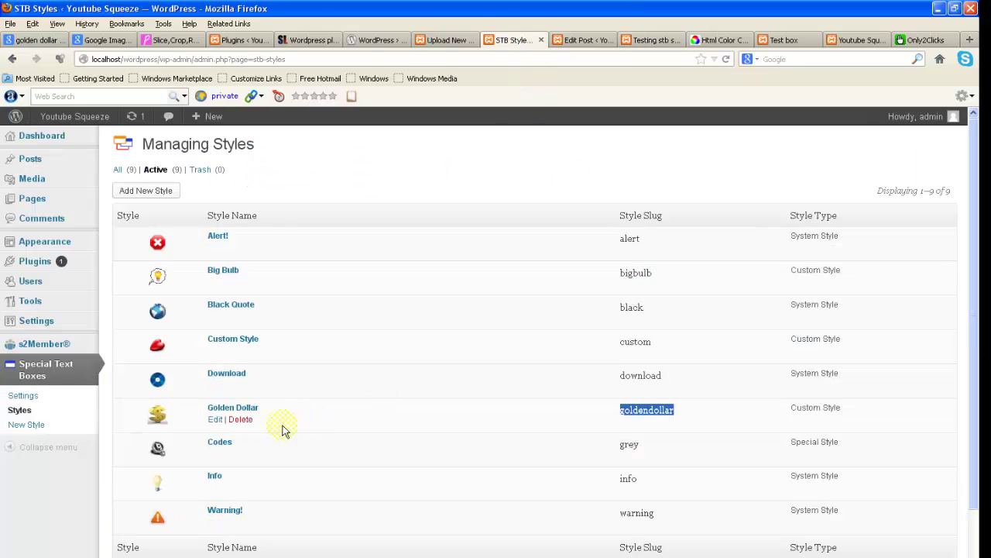
Step: Give the Golden Dollar style a lighter olive box start colour and save it
left_click(213, 421)
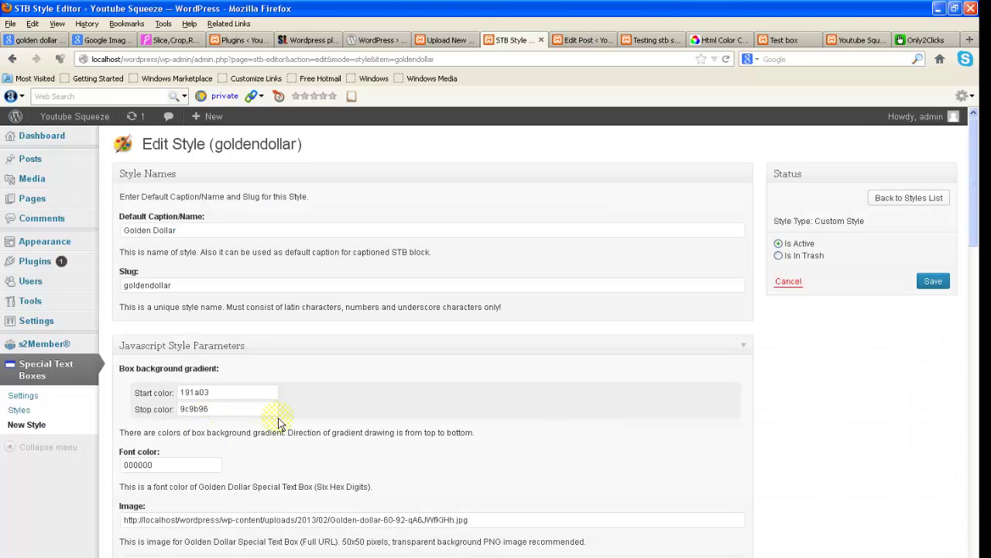
scroll(325, 426, "down", 8)
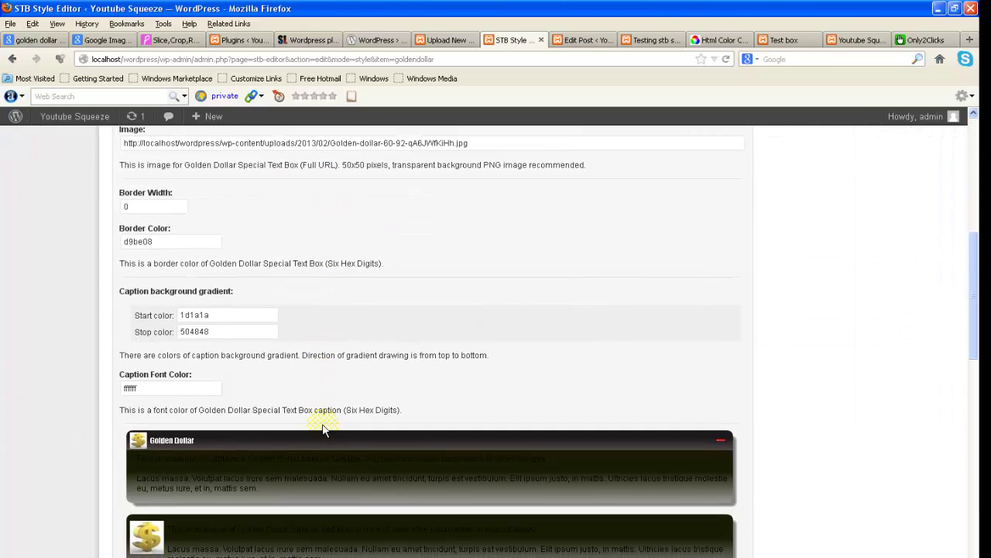
scroll(323, 430, "up", 8)
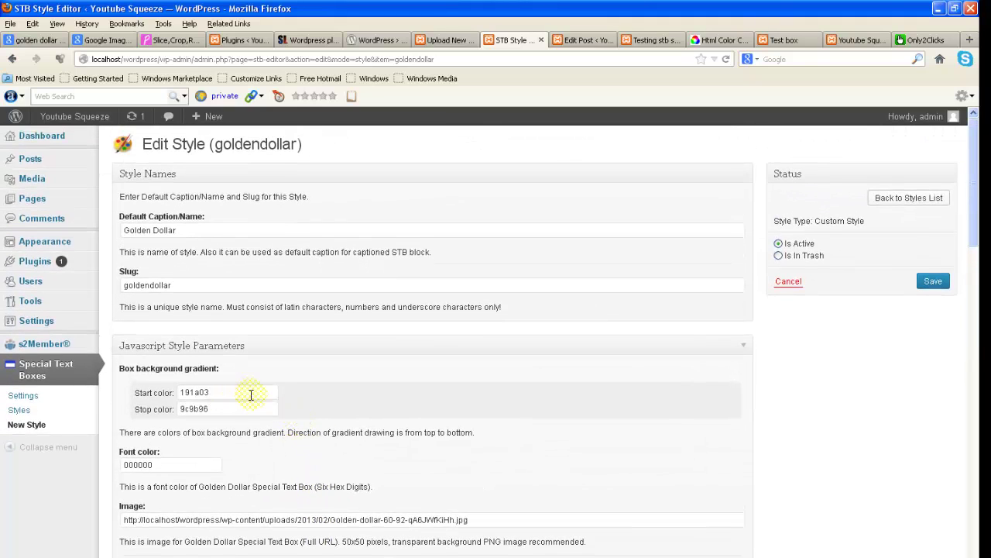
left_click(228, 393)
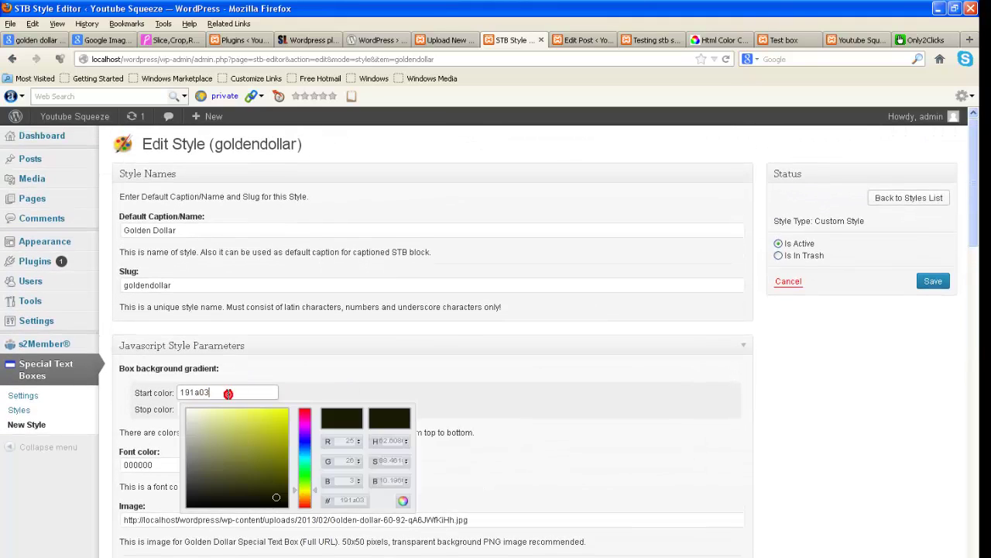
mouse_move(276, 497)
left_mouse_down()
mouse_move(268, 480)
mouse_move(217, 454)
mouse_move(195, 472)
mouse_move(265, 469)
mouse_move(234, 464)
mouse_move(237, 439)
left_mouse_up()
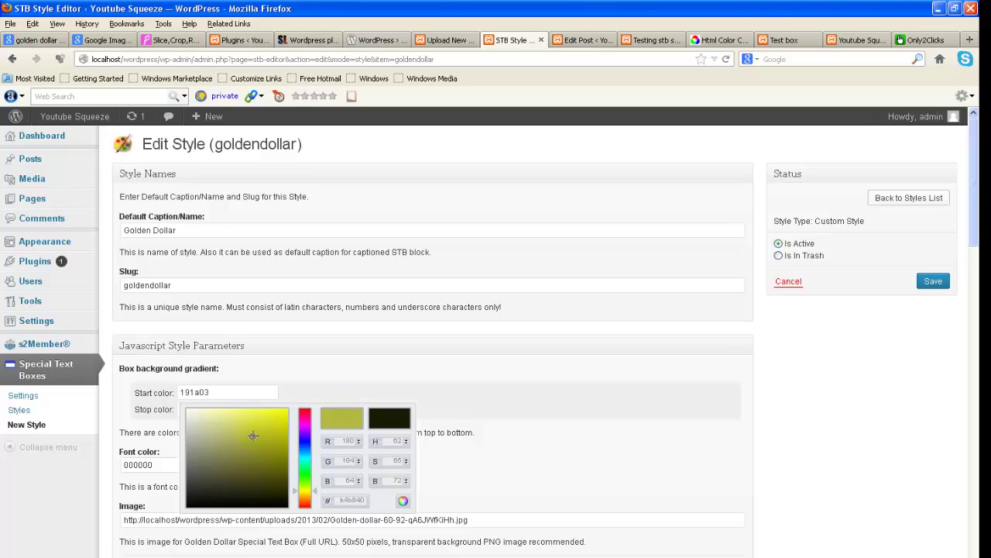
left_click(582, 458)
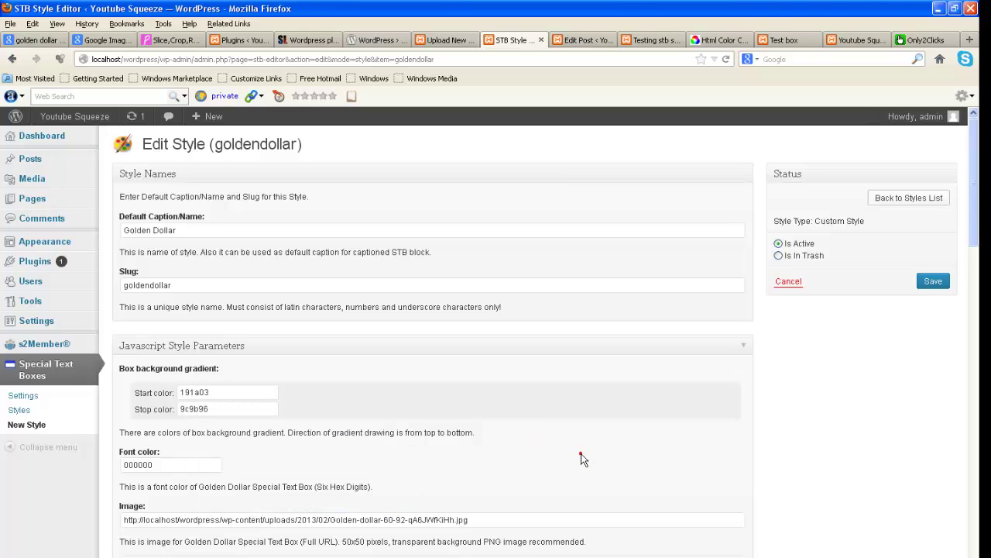
scroll(860, 401, "down", 1)
scroll(860, 401, "down", 6)
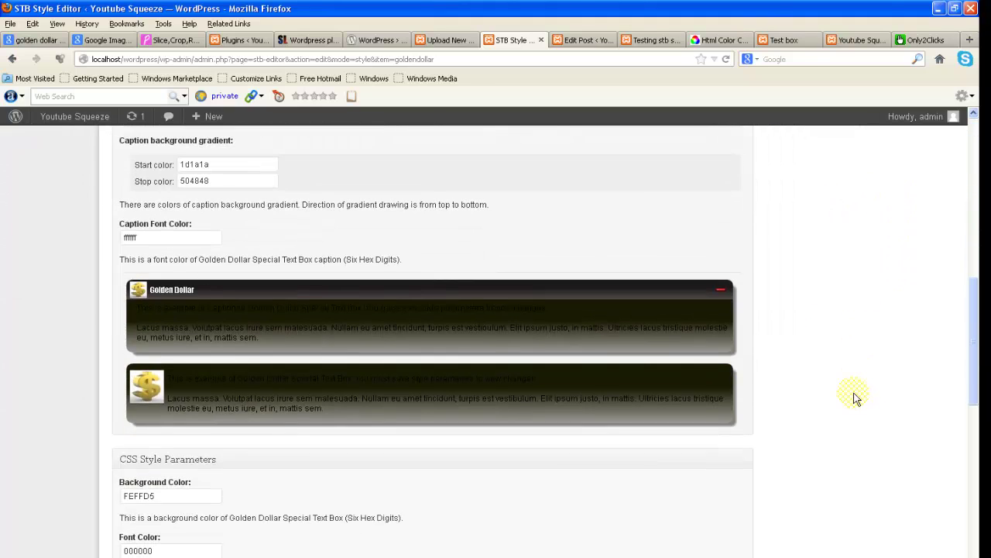
scroll(856, 399, "up", 8)
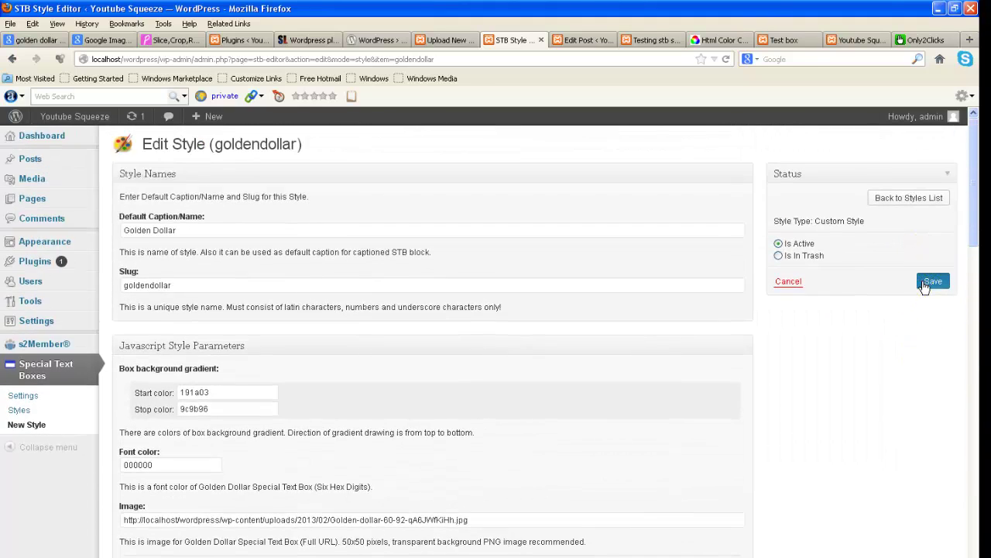
left_click(924, 283)
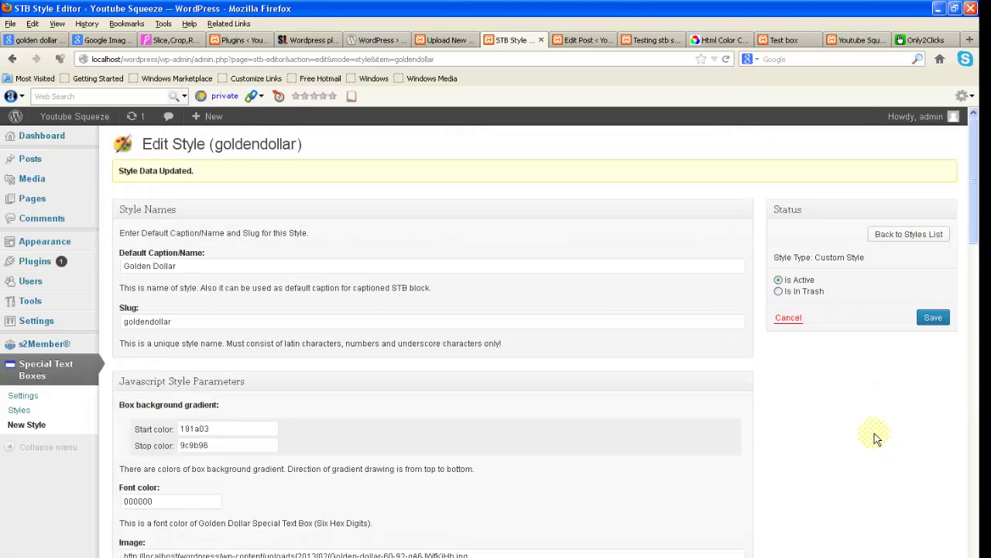
Step: Replace the box start colour 191a03 with olive babd55 and save the style
scroll(875, 438, "down", 6)
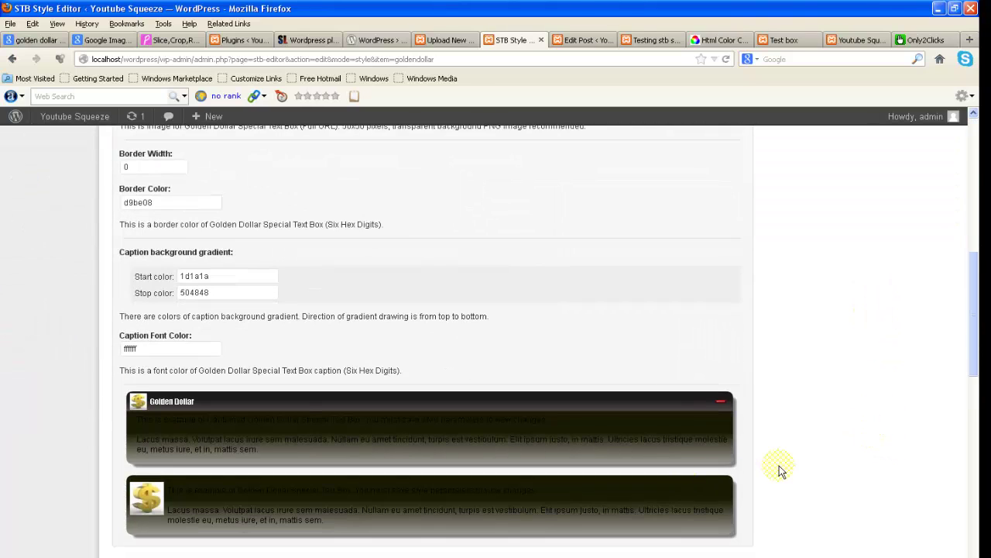
scroll(780, 471, "up", 4)
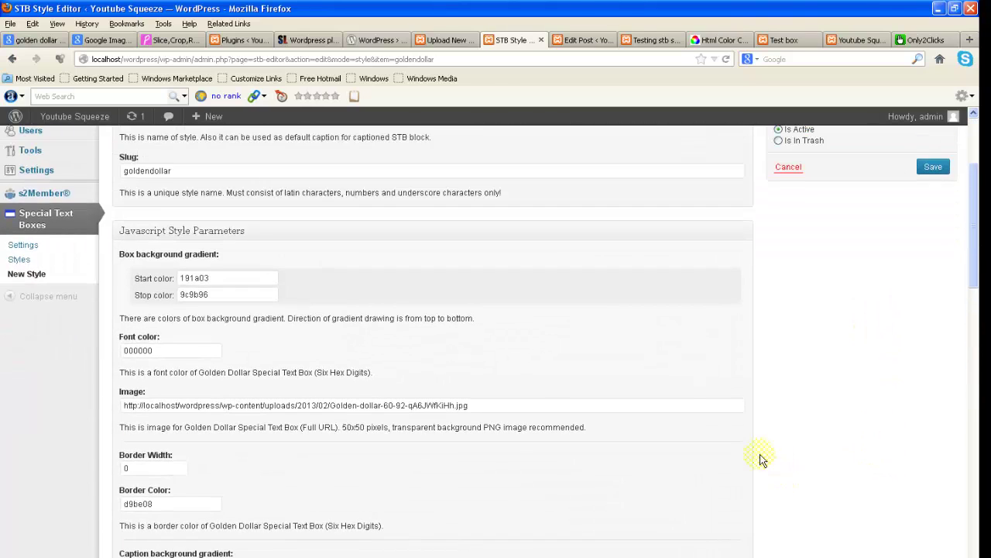
left_click(220, 278)
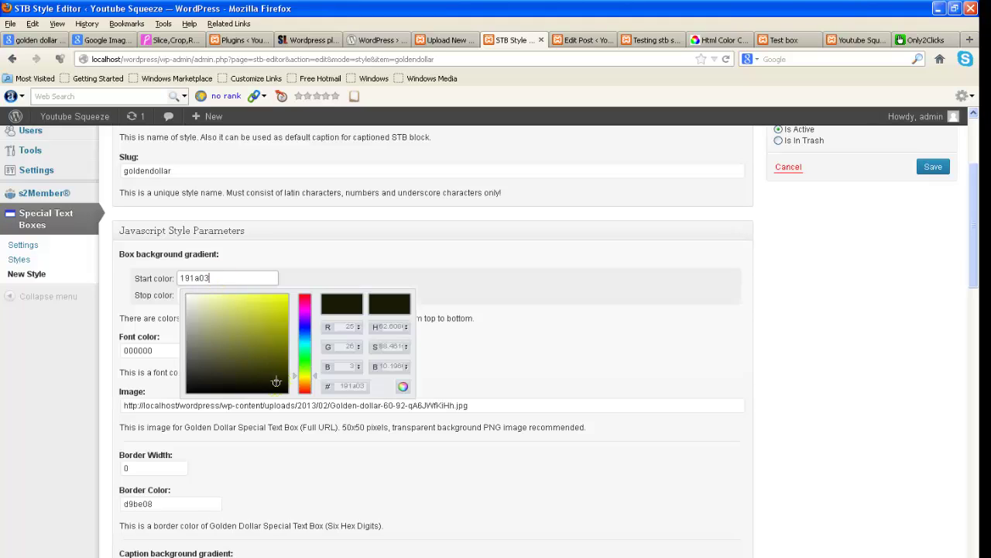
mouse_move(277, 382)
left_mouse_down()
mouse_move(222, 316)
mouse_move(243, 335)
mouse_move(227, 322)
mouse_move(248, 315)
left_mouse_up()
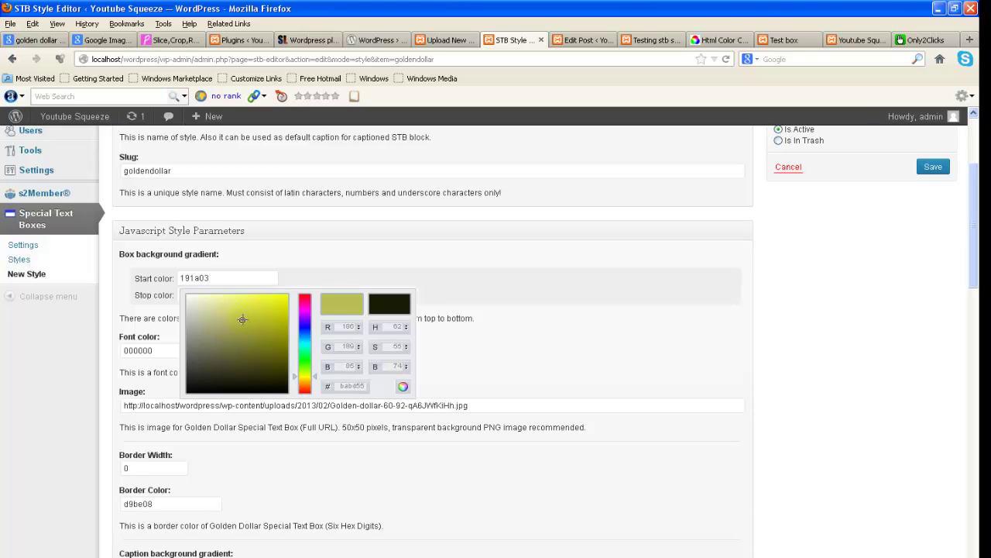
left_click(359, 387)
left_click_drag(340, 385, 368, 384)
key("ctrl+c")
left_click_drag(232, 276, 130, 280)
key("ctrl+v")
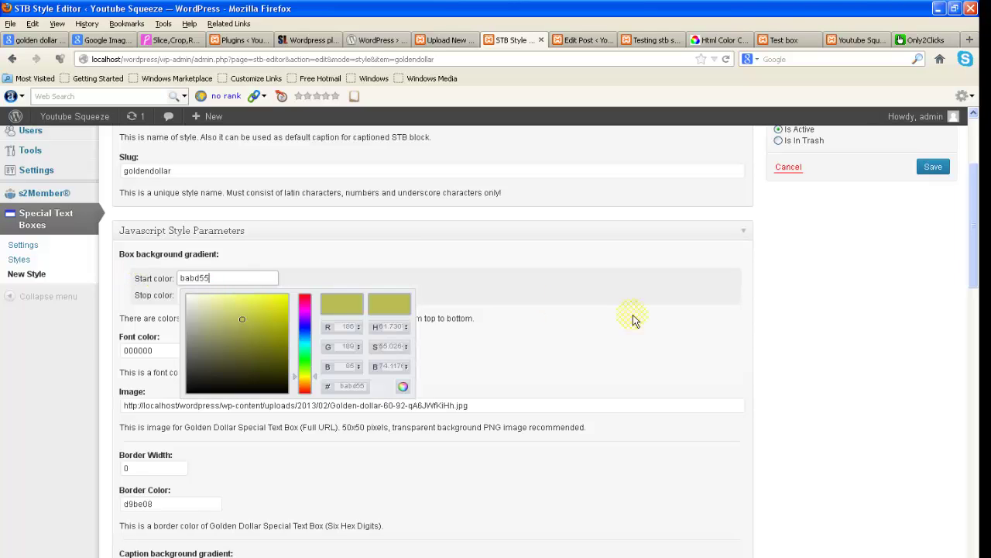
left_click(897, 250)
left_click(934, 167)
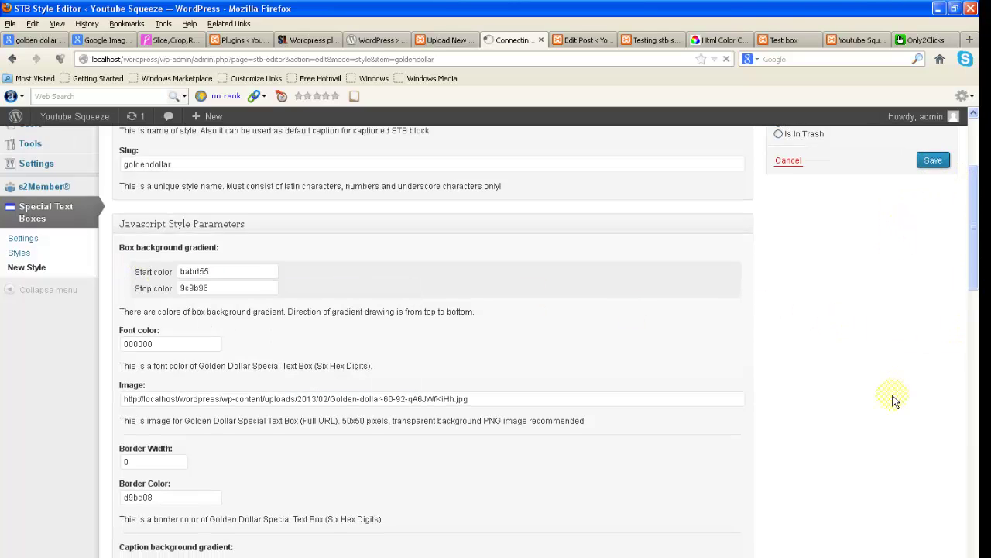
left_click(891, 397)
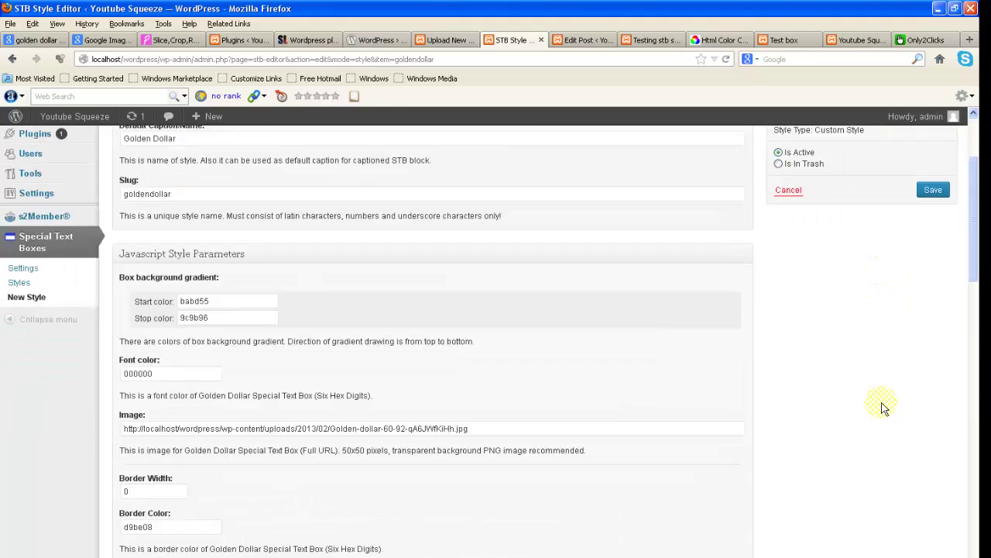
scroll(885, 394, "down", 10)
left_click(650, 40)
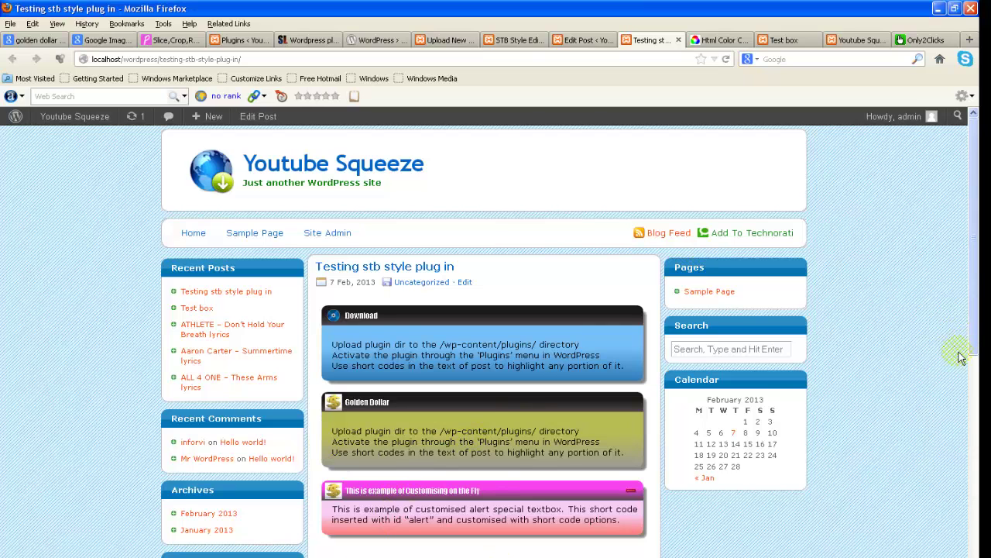
Step: Check the olive Golden Dollar box on the test post, then view the style editor previews
scroll(960, 352, "down", 5)
scroll(949, 350, "up", 3)
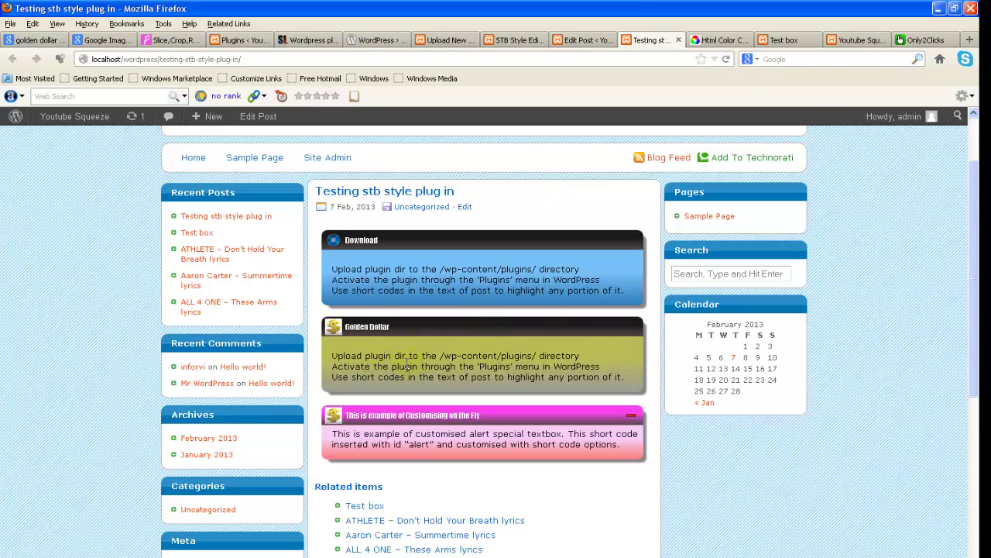
key("ctrl+shift+Tab")
key("ctrl+shift+Tab")
left_click(253, 356)
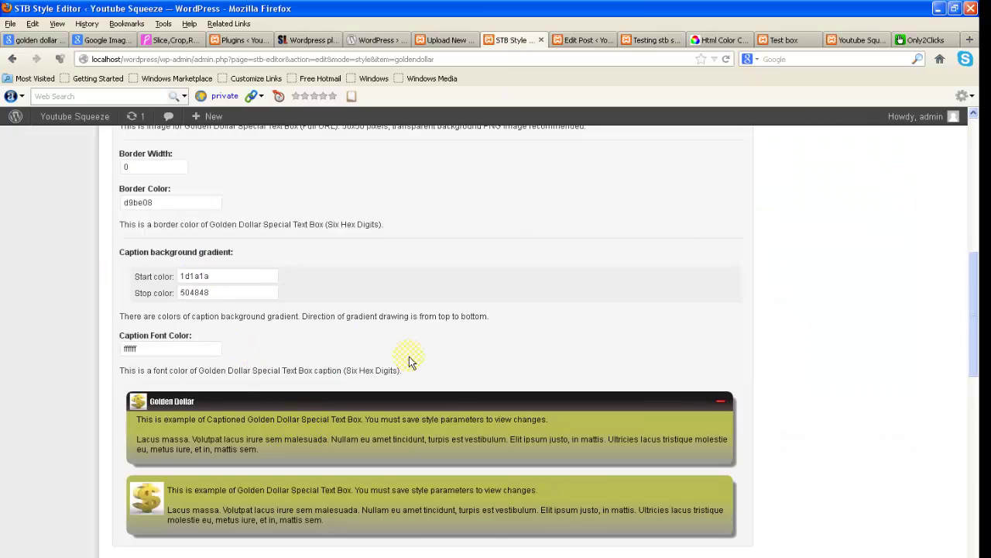
scroll(410, 361, "down", 2)
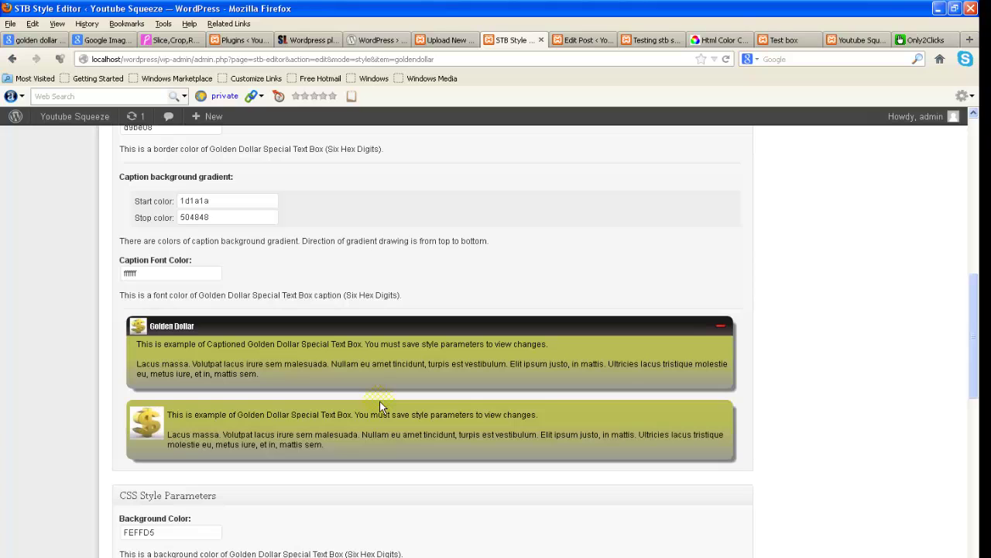
scroll(380, 401, "up", 6)
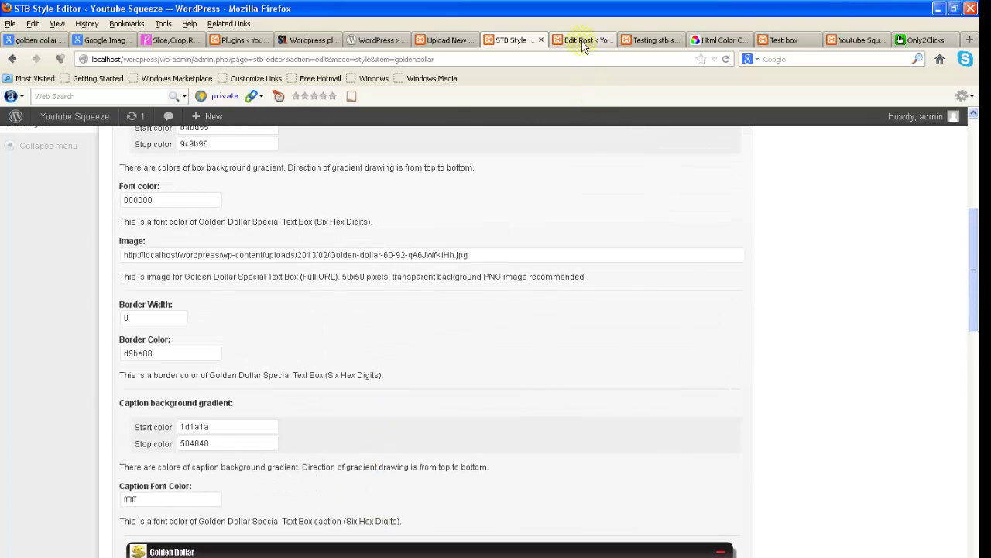
Step: Change goldendollar's defcaption from "true" to "false", update, and reload the post to check
left_click(582, 39)
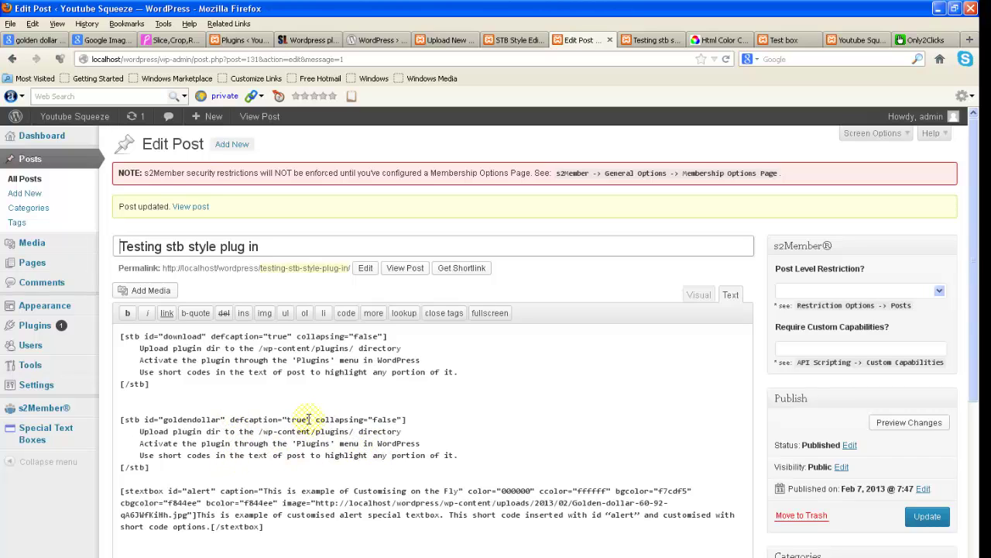
left_click_drag(306, 416, 297, 418)
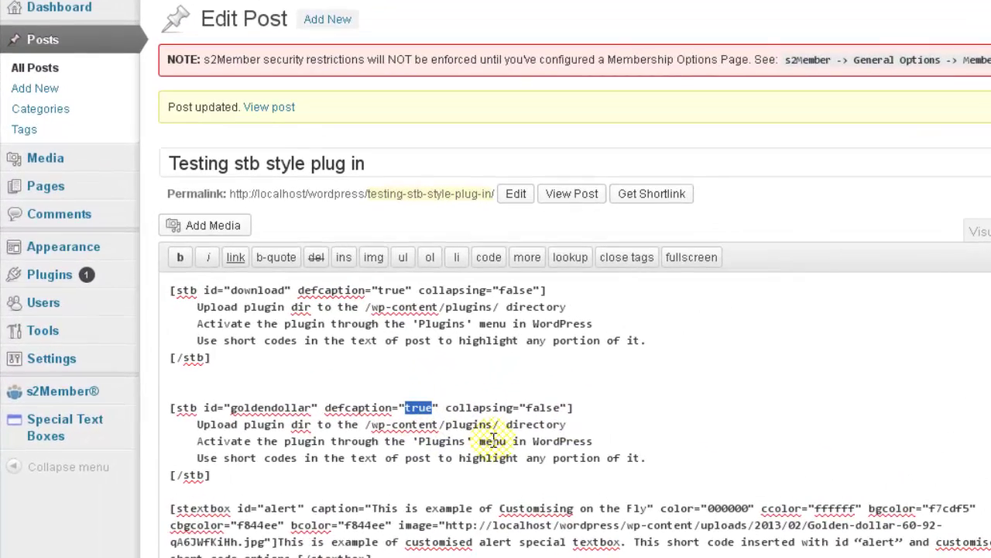
type("false")
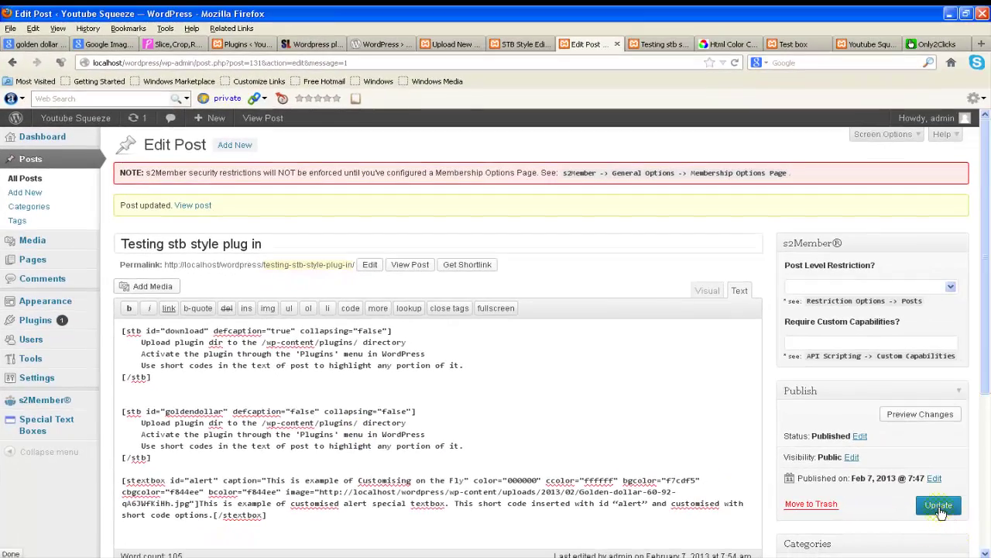
left_click(940, 508)
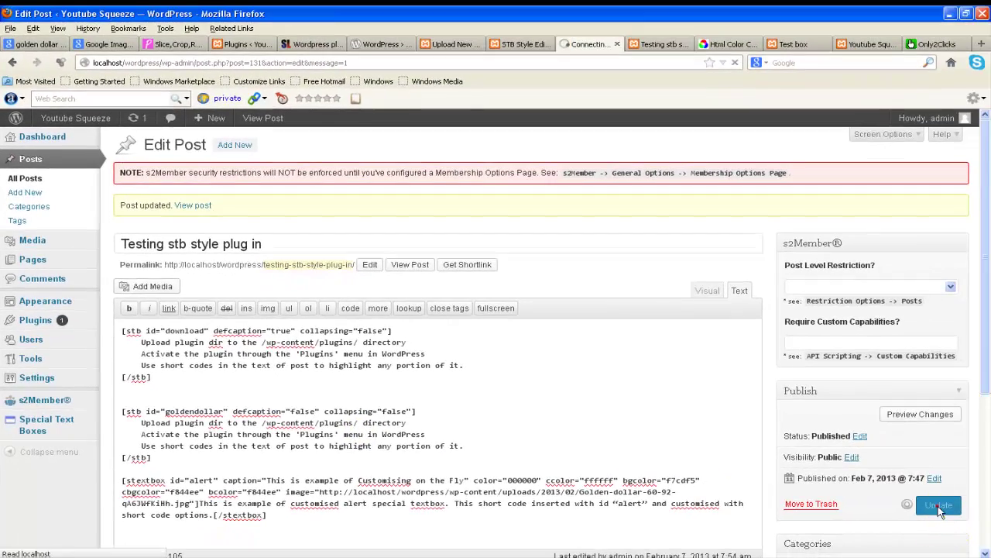
left_click(656, 45)
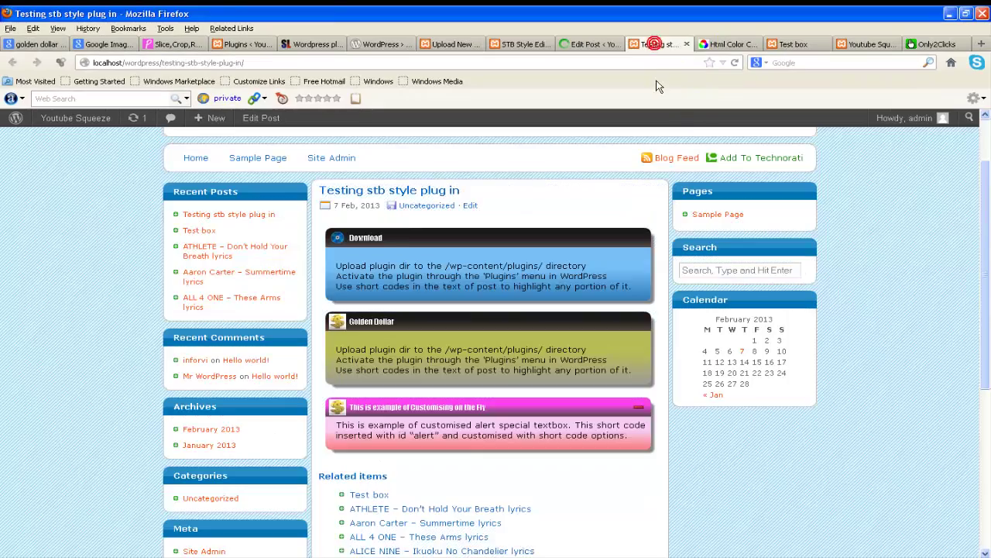
left_click(734, 63)
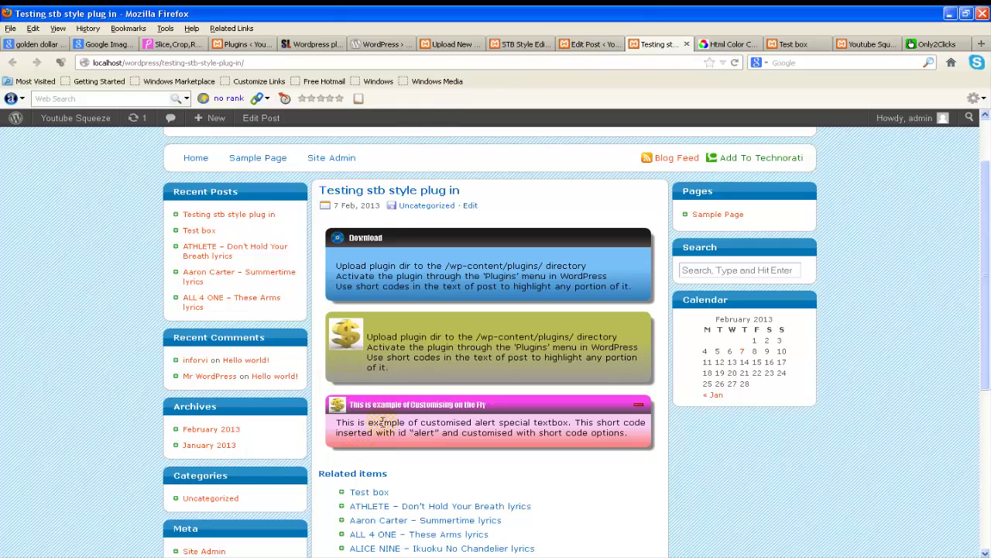
left_click(590, 44)
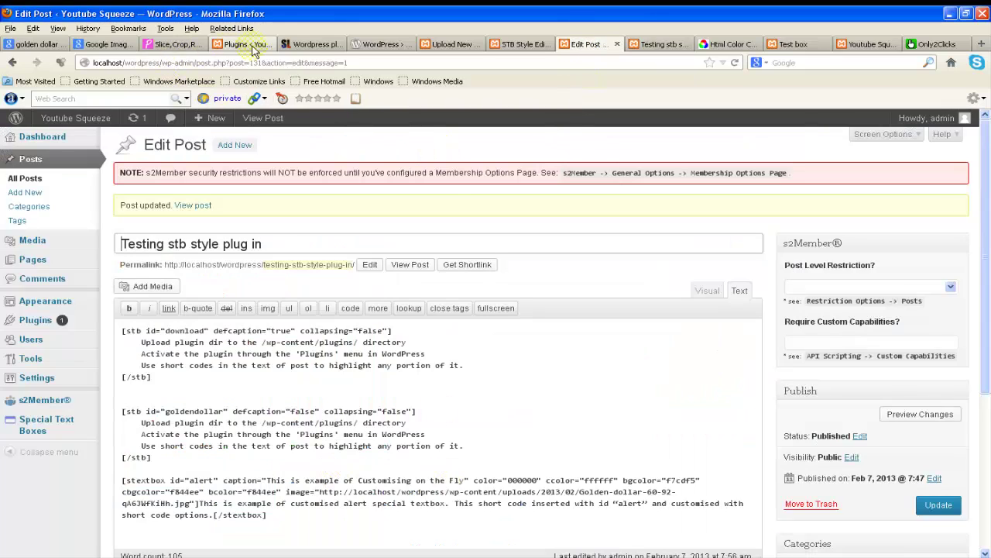
Step: Review the parameters on the SimpleLib plugin documentation page
left_click(302, 45)
scroll(575, 289, "down", 15)
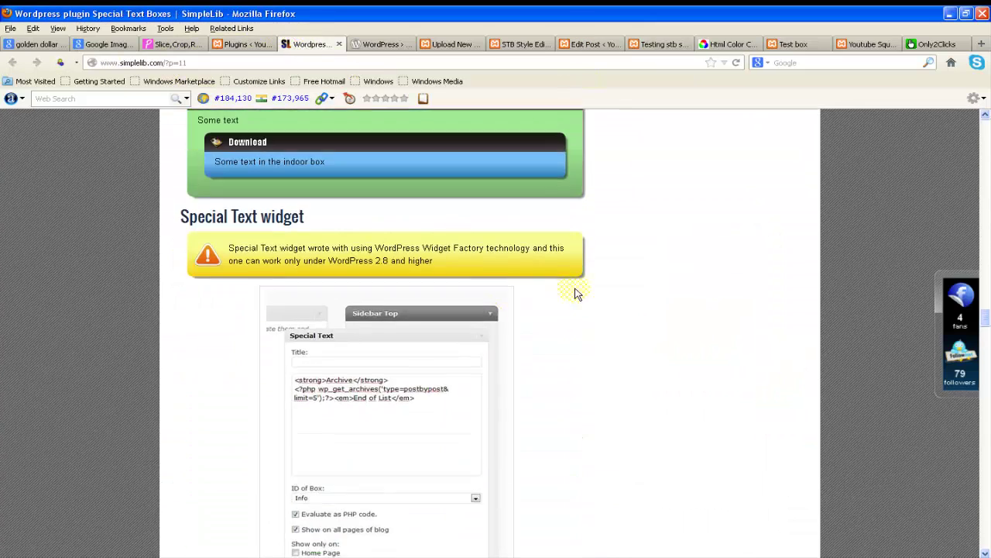
scroll(651, 297, "down", 5)
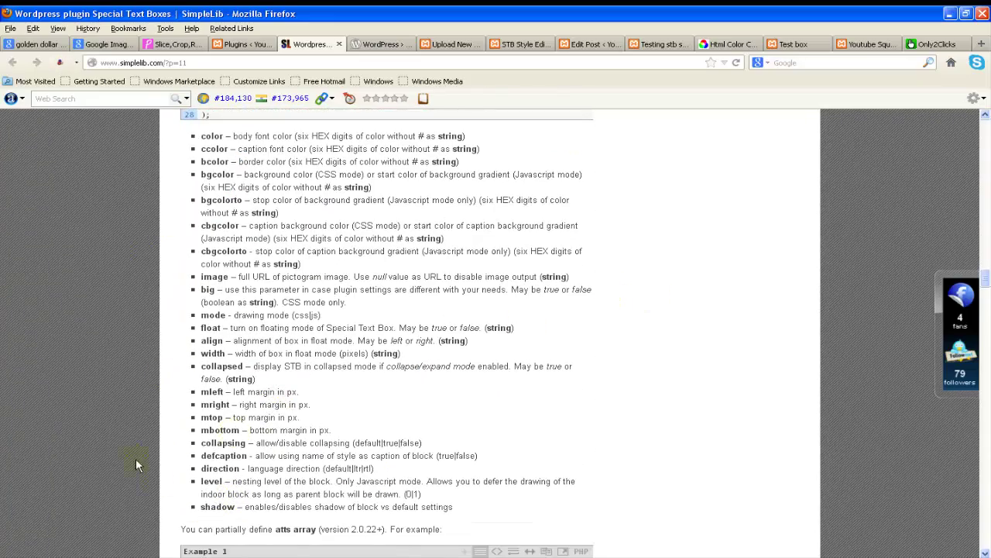
Step: Copy the nested Info/Download box example from the Word notes
key("alt+Tab")
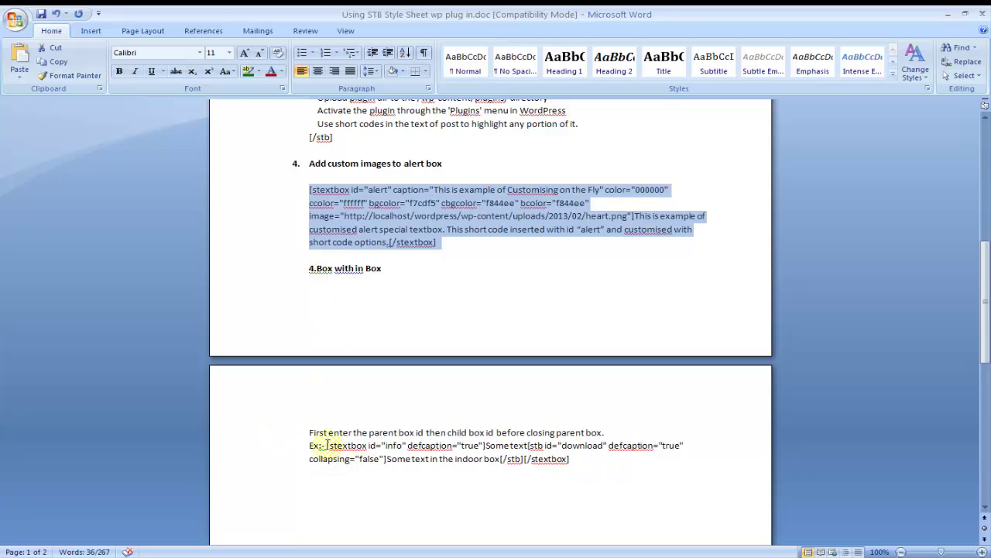
left_click_drag(326, 445, 577, 457)
key("ctrl+c")
left_click(302, 554)
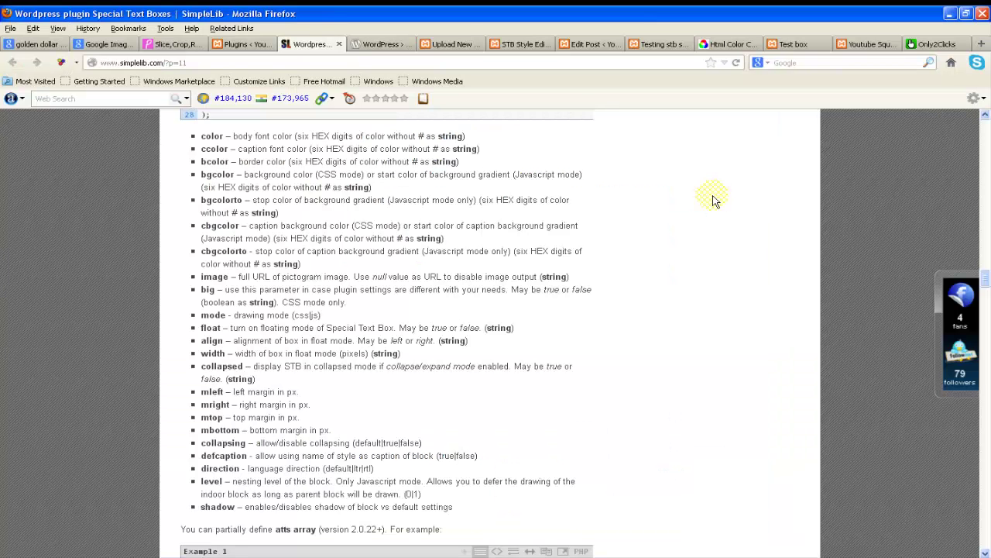
left_click(593, 44)
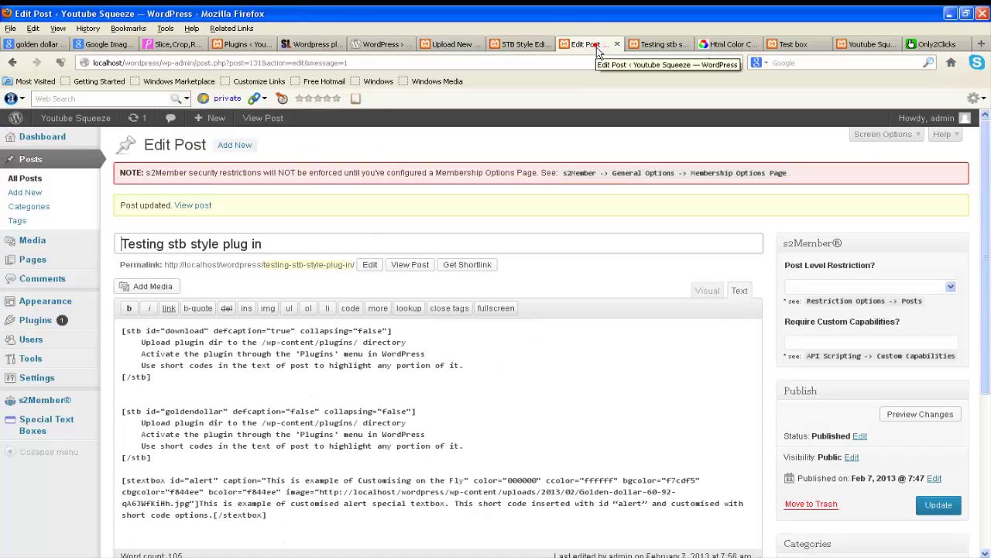
Step: Paste the nested [stextbox id="info"] with inner [stb id="download"] after the alert block and update
scroll(600, 391, "down", 3)
left_click(286, 370)
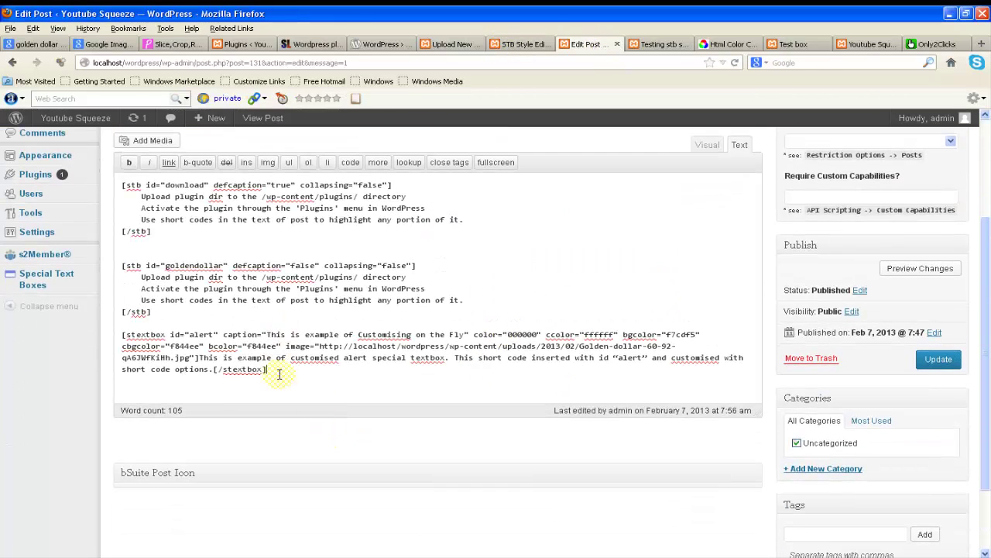
key("Return")
key("Return")
key("ctrl+v")
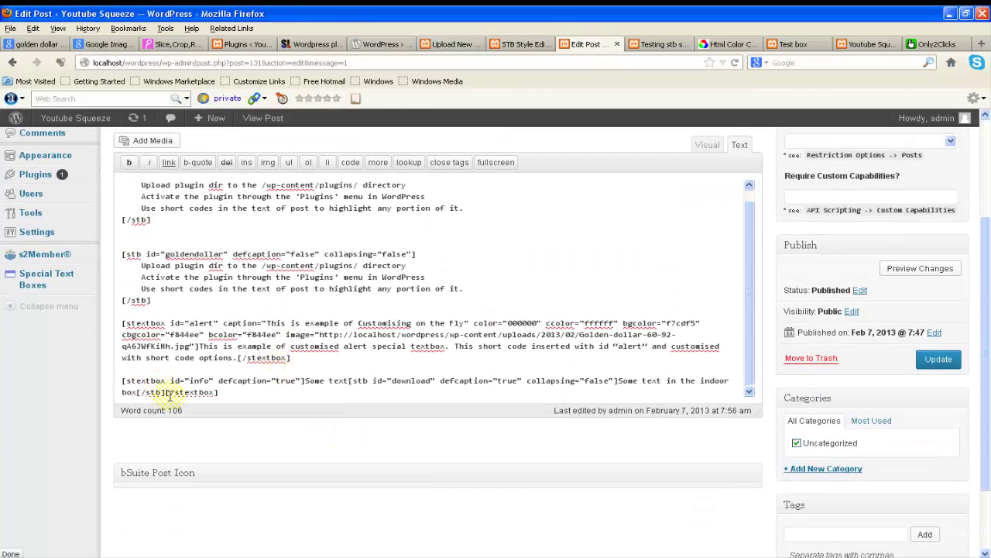
left_click_drag(214, 380, 117, 380)
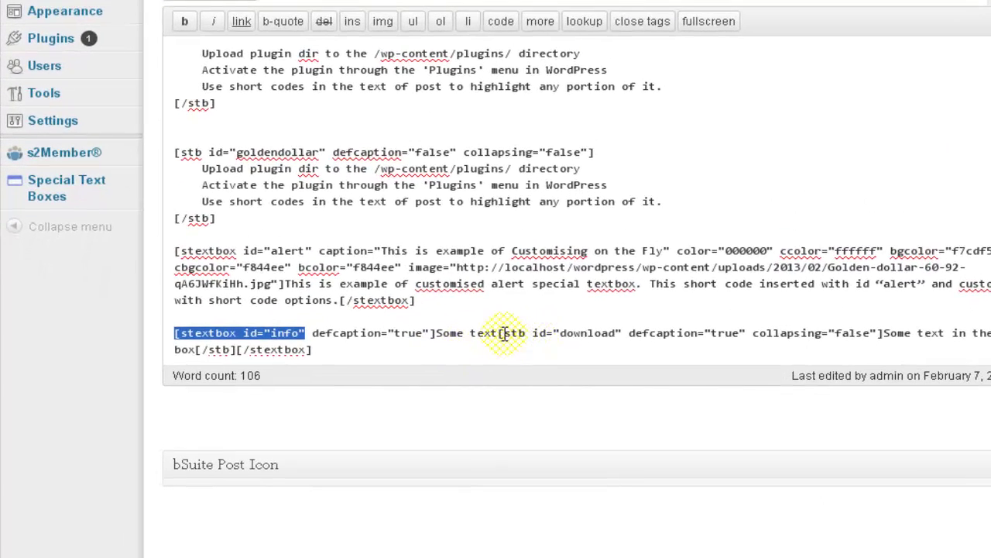
left_click_drag(627, 333, 597, 335)
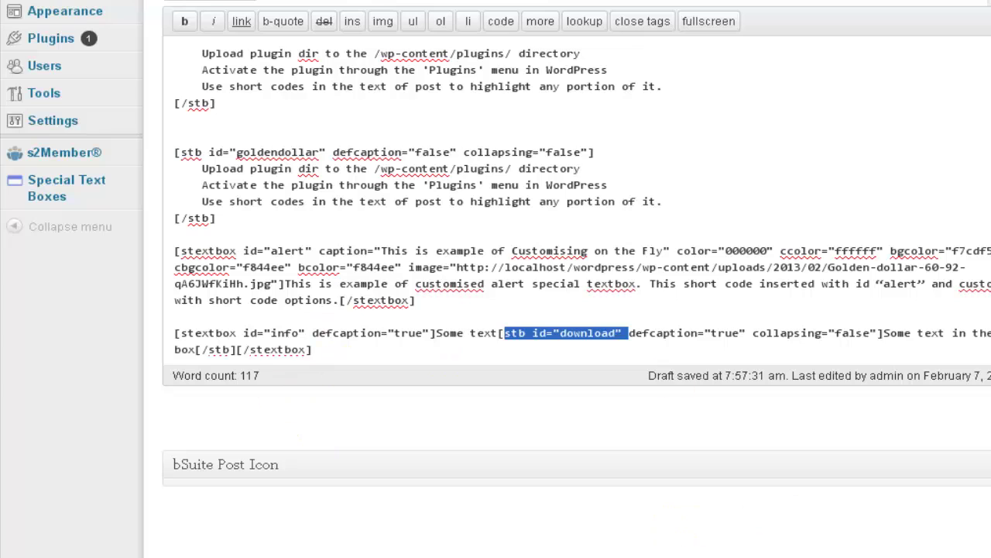
left_click(687, 529)
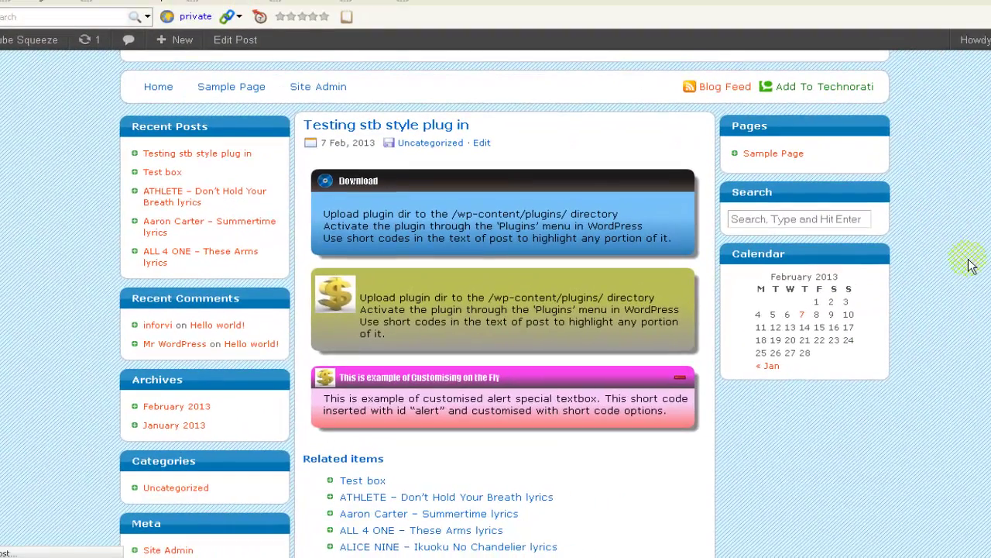
Step: Scroll through the live 'Testing stb style plug in' post to check the nested Info and Download boxes
scroll(449, 465, "down", 10)
scroll(449, 464, "up", 5)
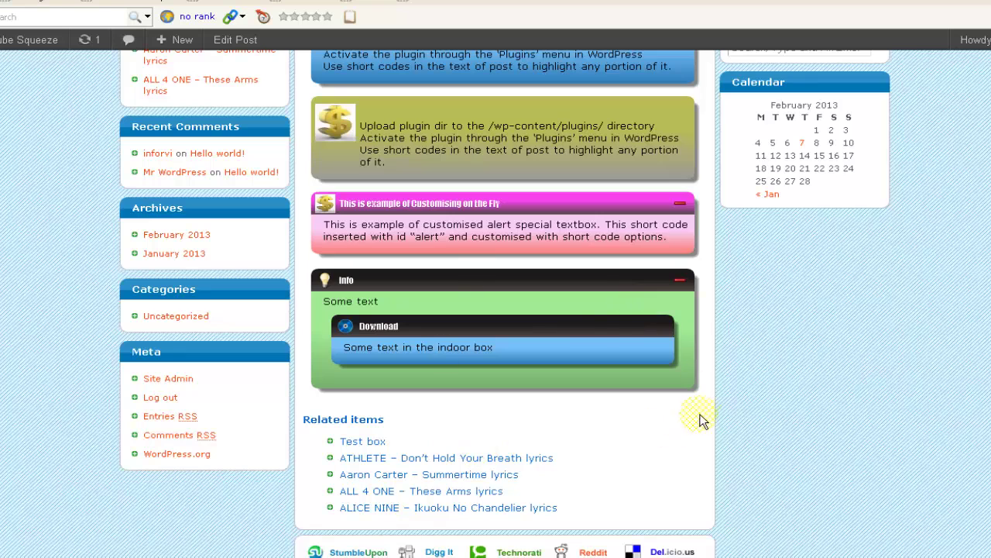
scroll(844, 425, "up", 2)
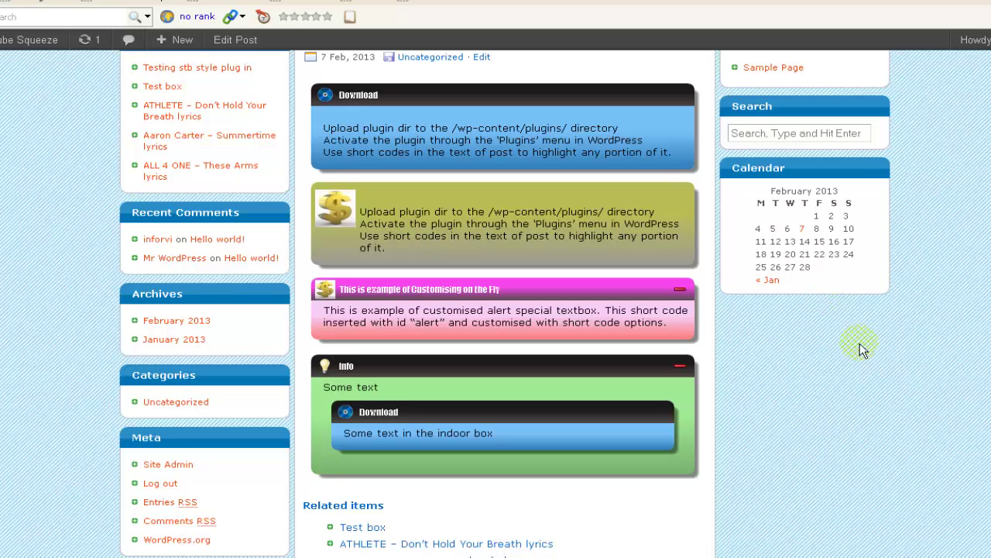
scroll(914, 371, "up", 2)
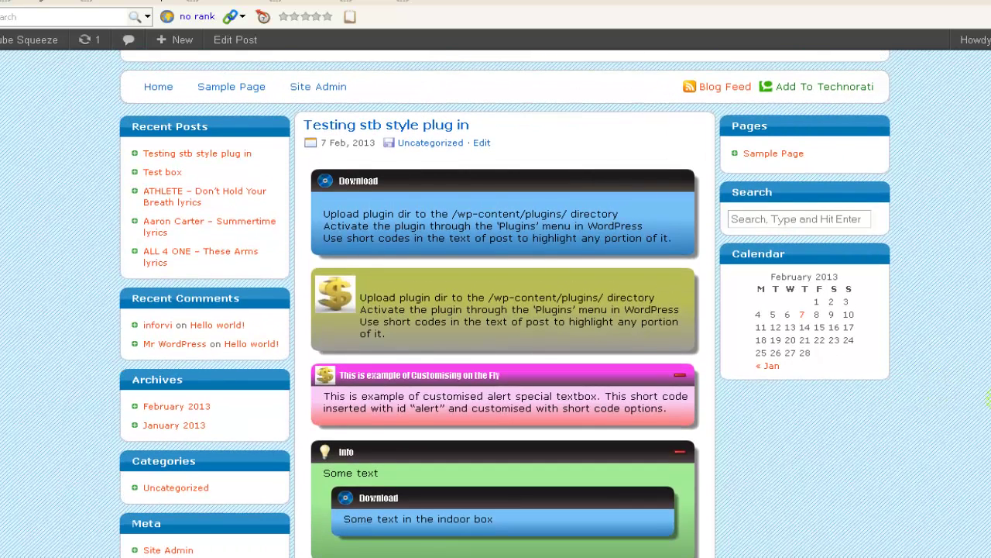